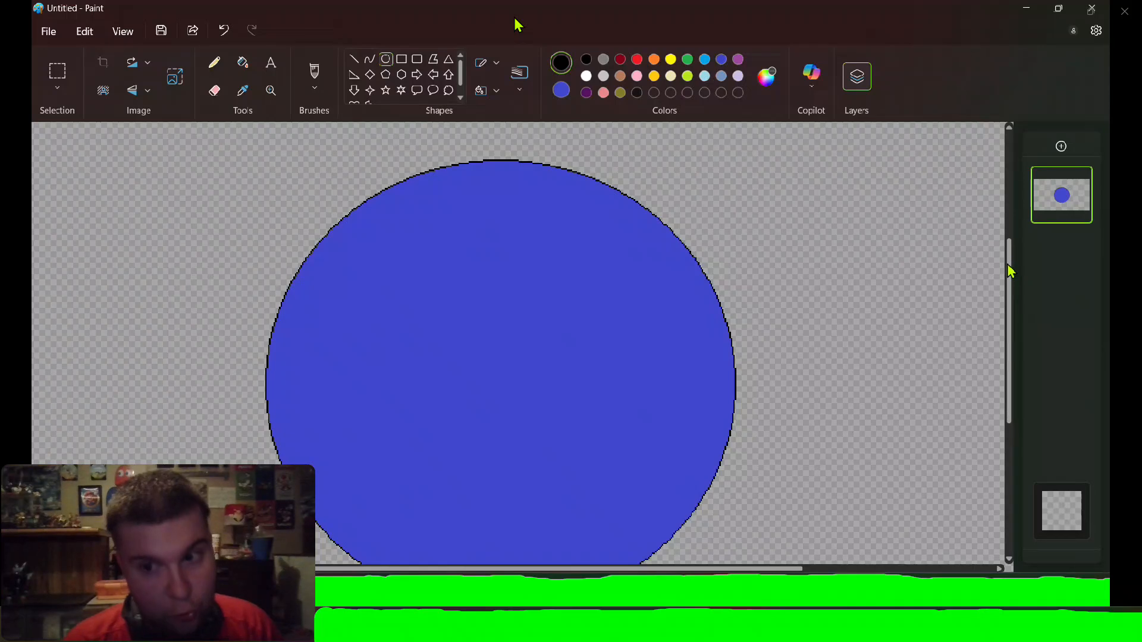
- Draw a light grey circle with a black outline centred inside the blue circle, leaving an even blue ring around it
{"action": "left_click_drag", "start_coordinate": [1010, 270], "coordinate": [1012, 280]}
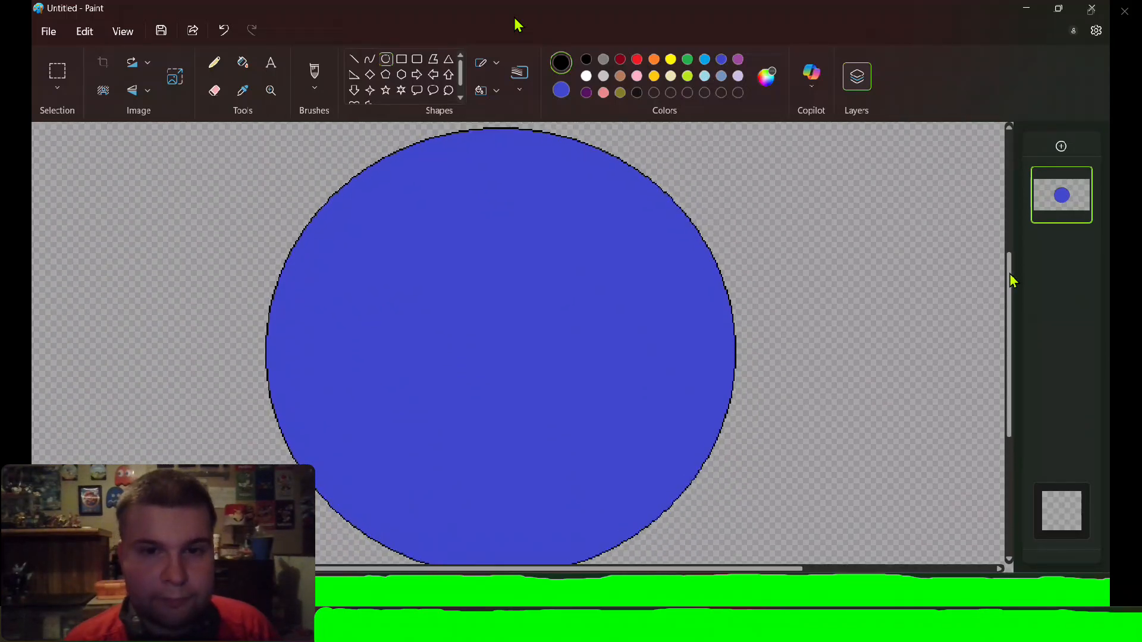
{"action": "right_click", "coordinate": [603, 76]}
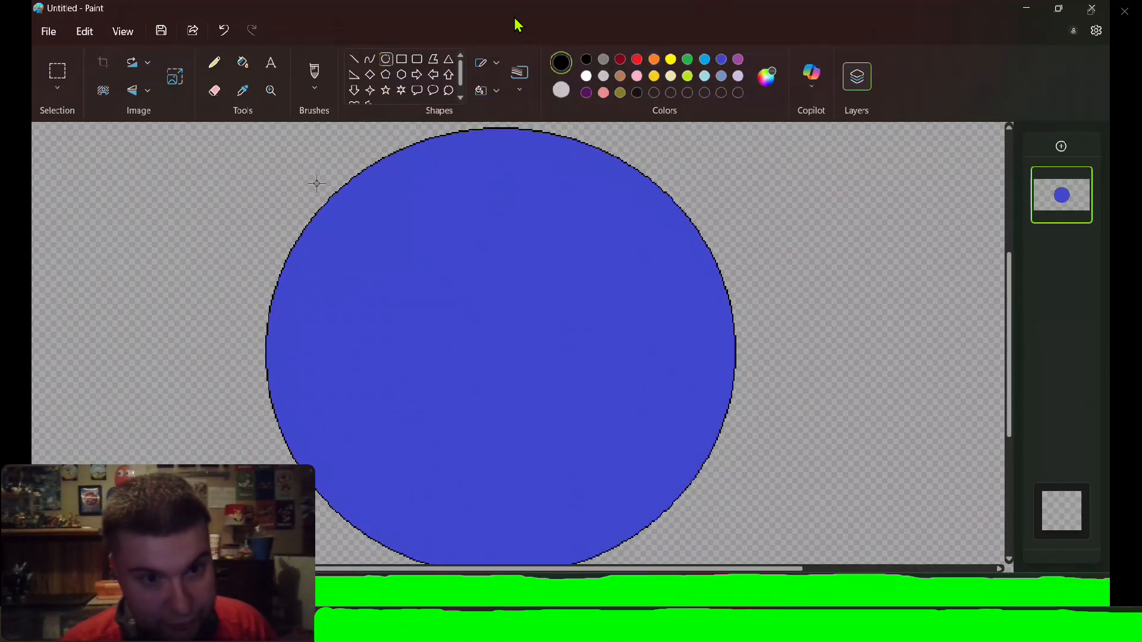
{"action": "left_click_drag", "start_coordinate": [316, 183], "coordinate": [693, 555]}
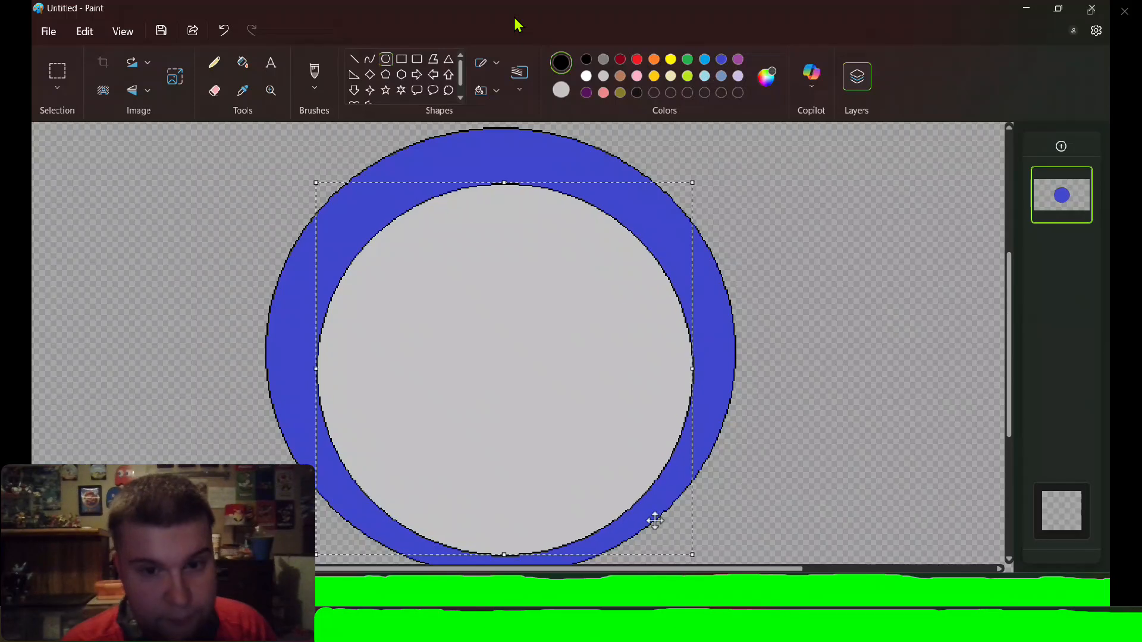
{"action": "left_click_drag", "start_coordinate": [553, 434], "coordinate": [543, 408]}
{"action": "left_click_drag", "start_coordinate": [681, 528], "coordinate": [712, 552]}
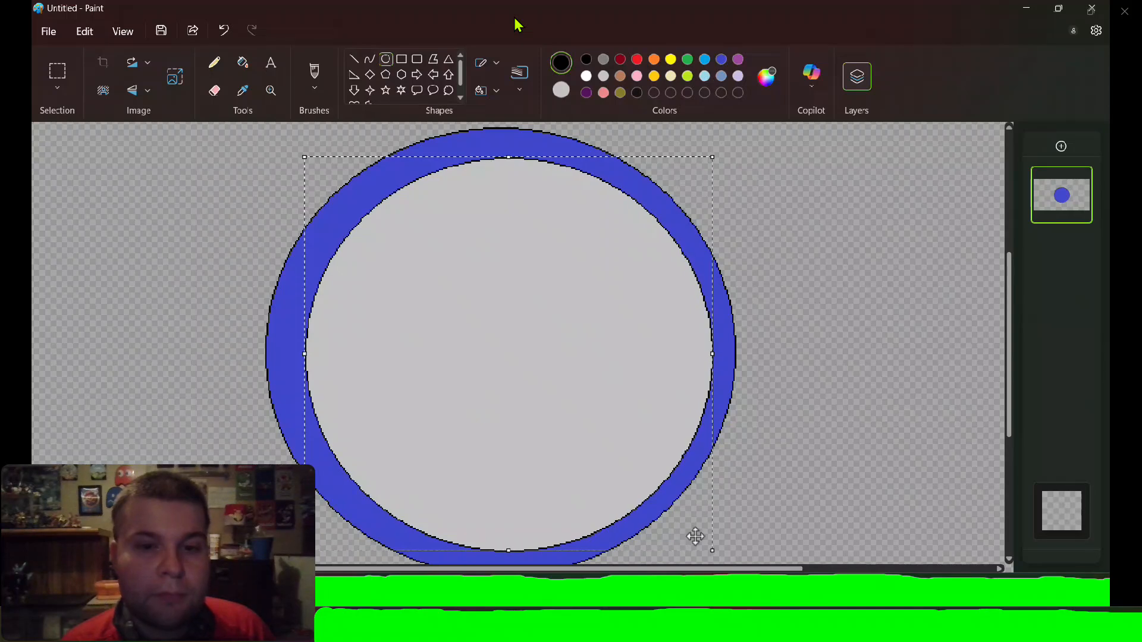
{"action": "left_click_drag", "start_coordinate": [597, 451], "coordinate": [592, 449]}
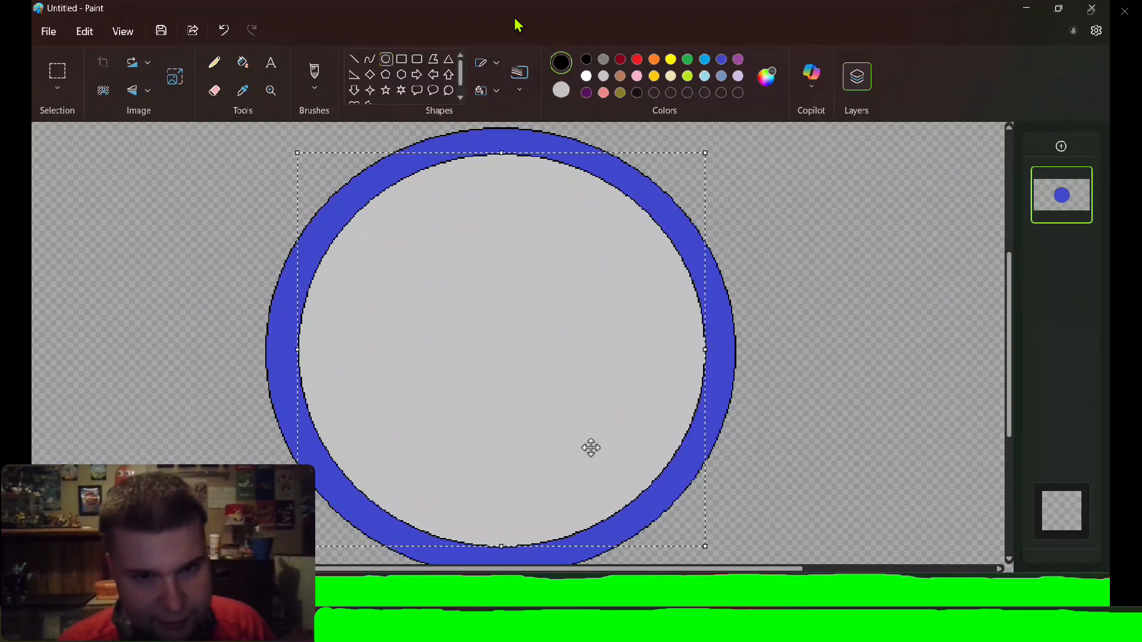
{"action": "left_click", "coordinate": [828, 374]}
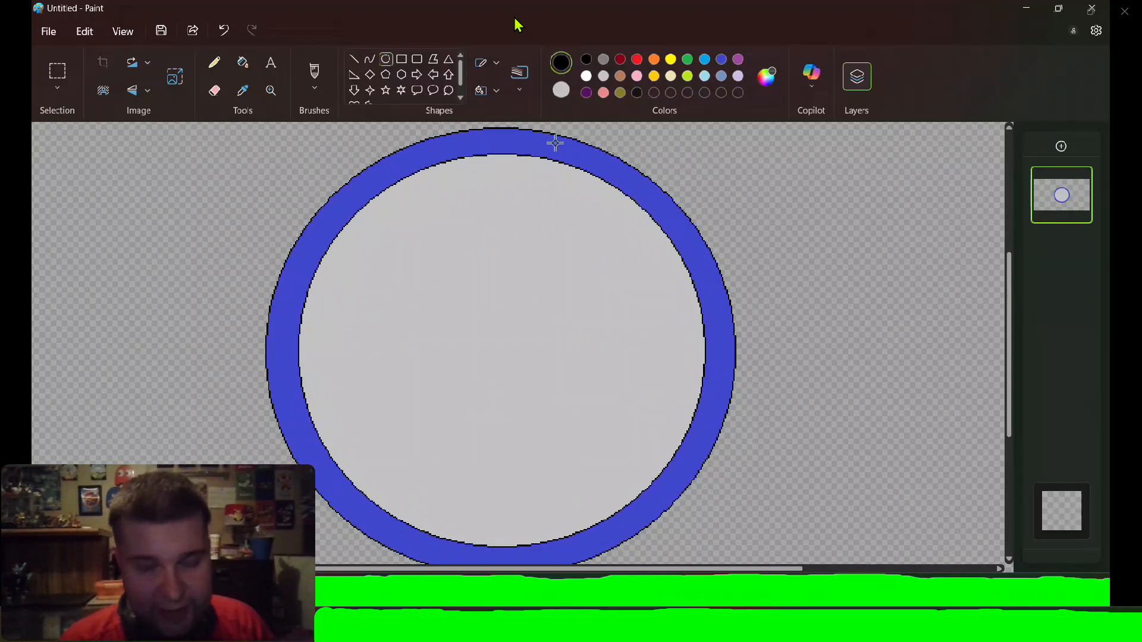
- Draw a black-filled, V-shaped visor polygon with six corners across the middle of the grey mask
{"action": "left_click", "coordinate": [434, 60]}
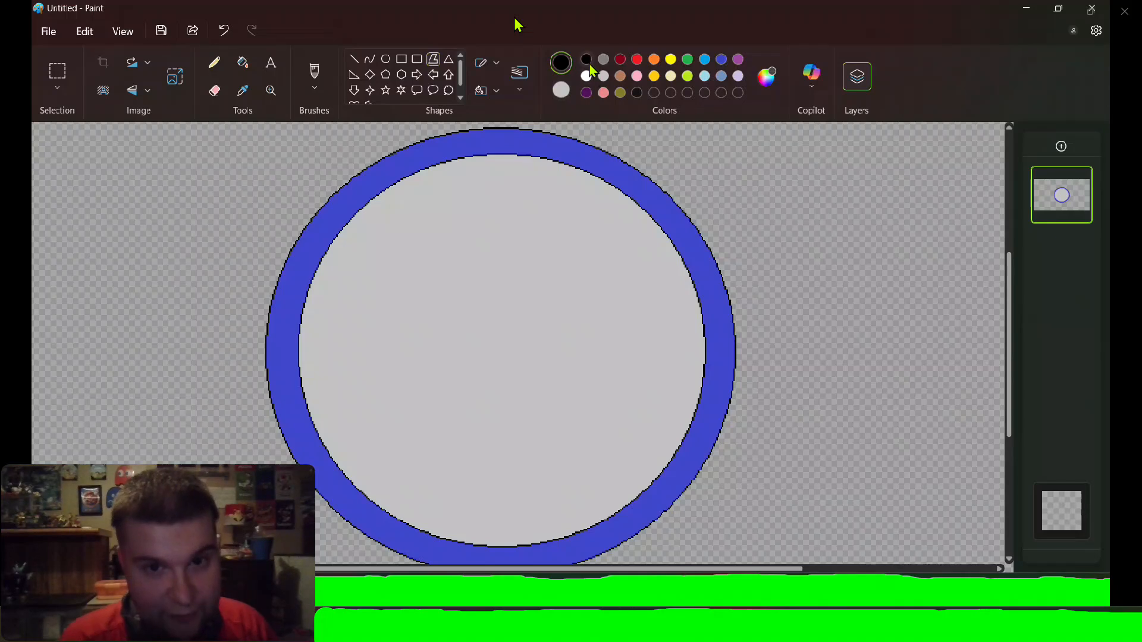
{"action": "right_click", "coordinate": [587, 60]}
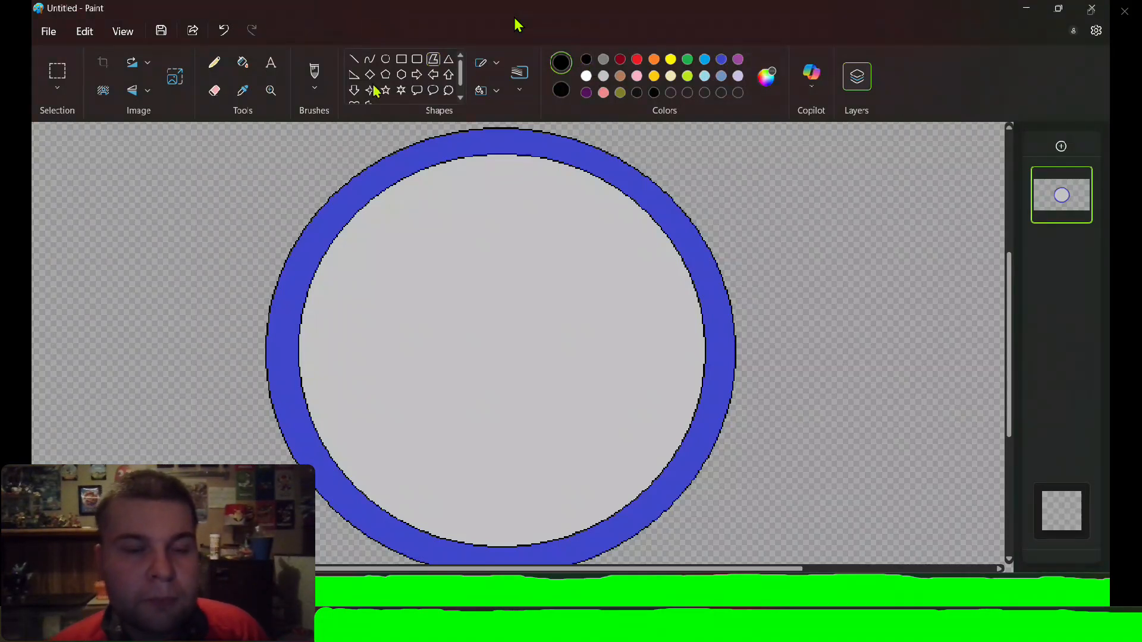
{"action": "left_click_drag", "start_coordinate": [361, 288], "coordinate": [360, 363]}
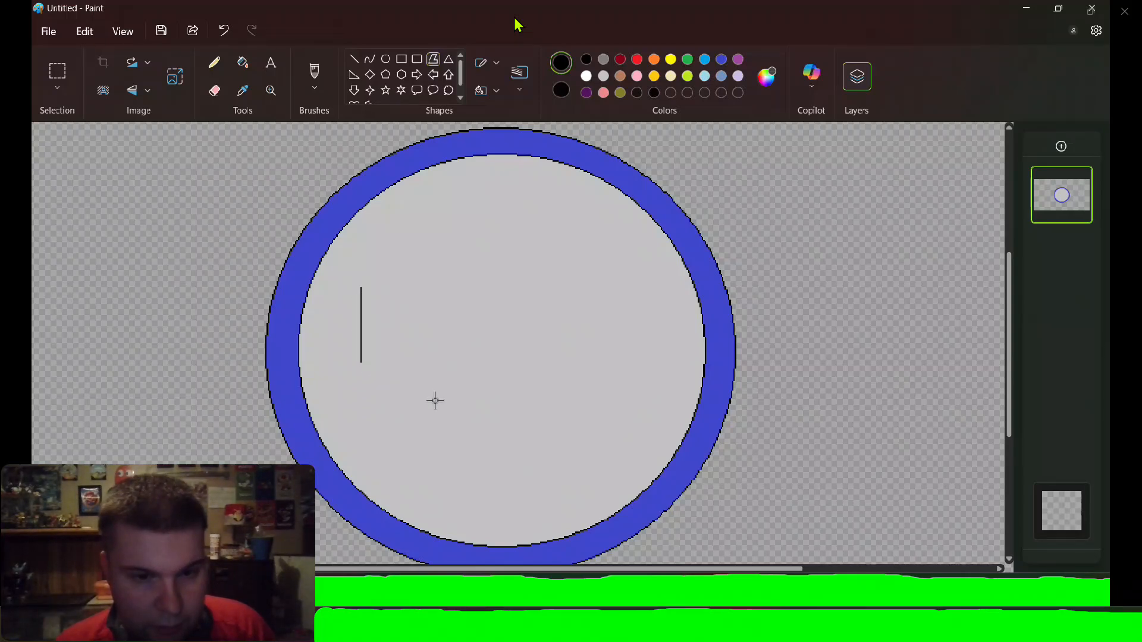
{"action": "left_click_drag", "start_coordinate": [435, 400], "coordinate": [508, 421]}
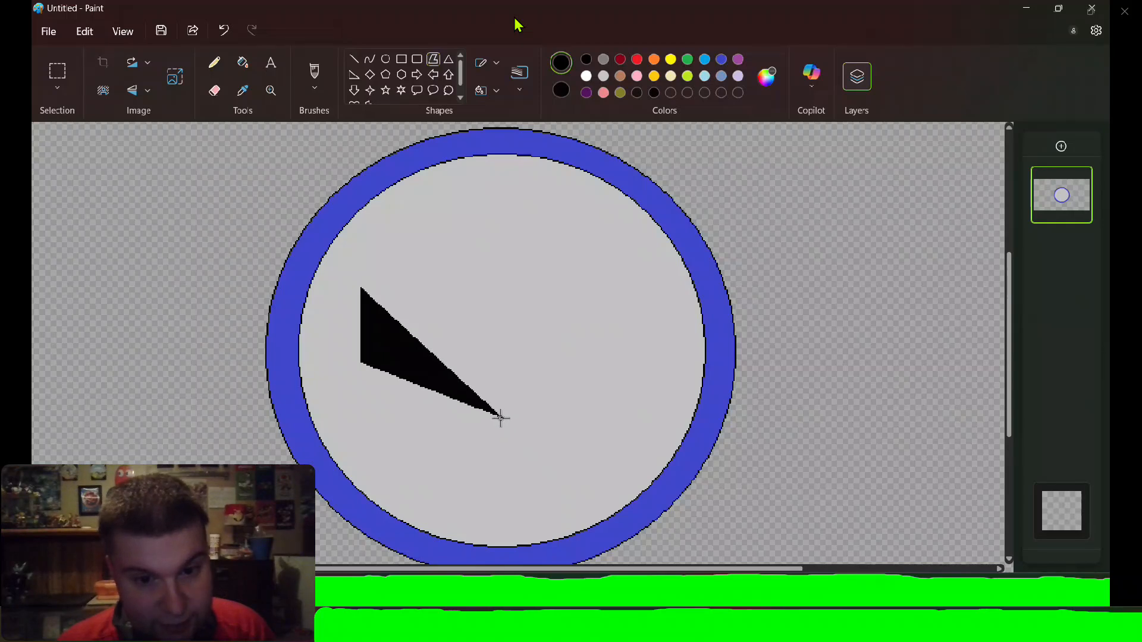
{"action": "left_click", "coordinate": [501, 417]}
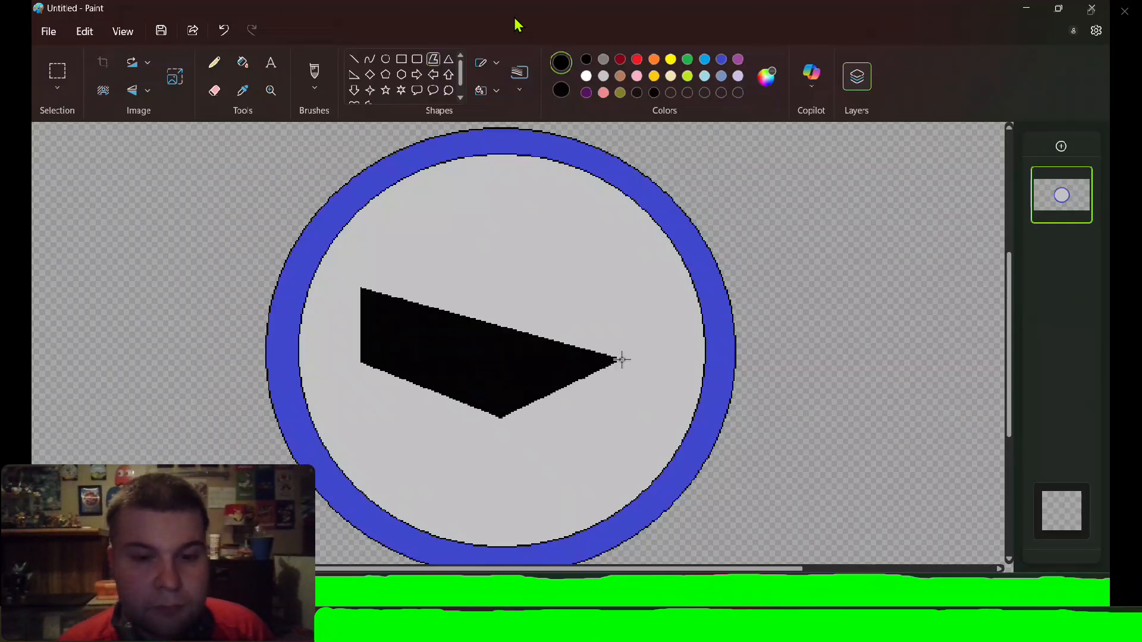
{"action": "left_click", "coordinate": [663, 363]}
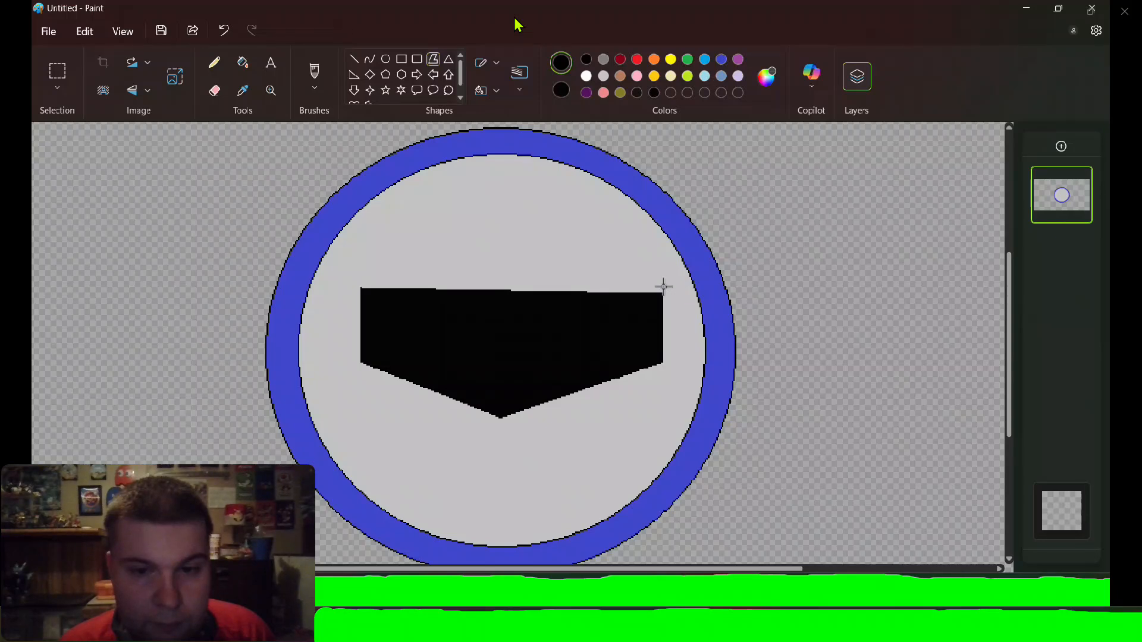
{"action": "left_click", "coordinate": [663, 281]}
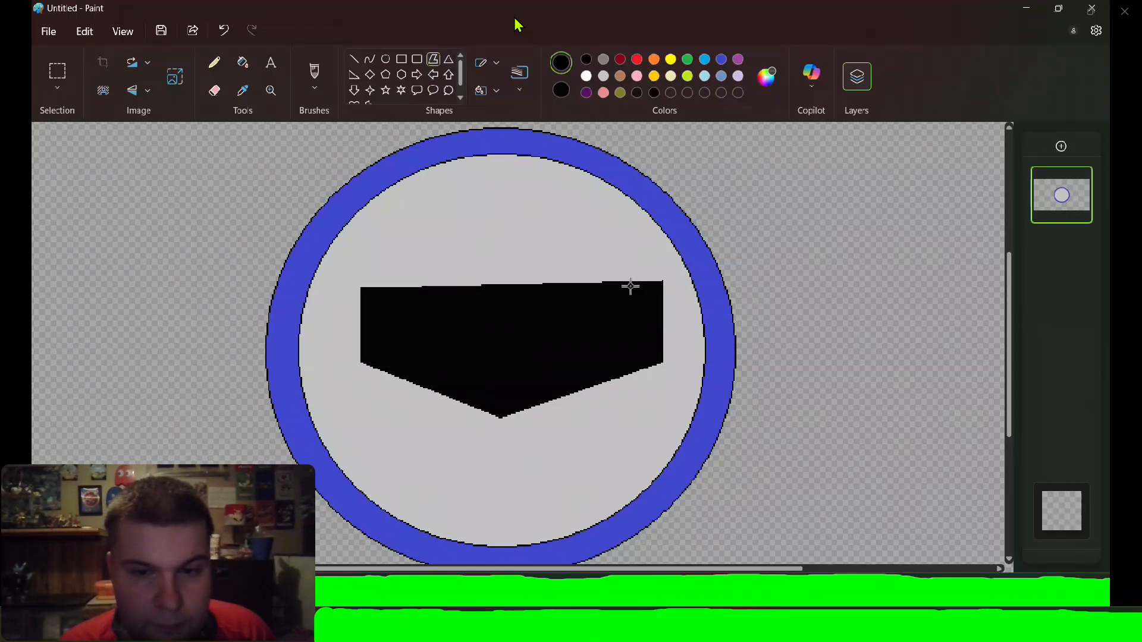
{"action": "left_click", "coordinate": [503, 331]}
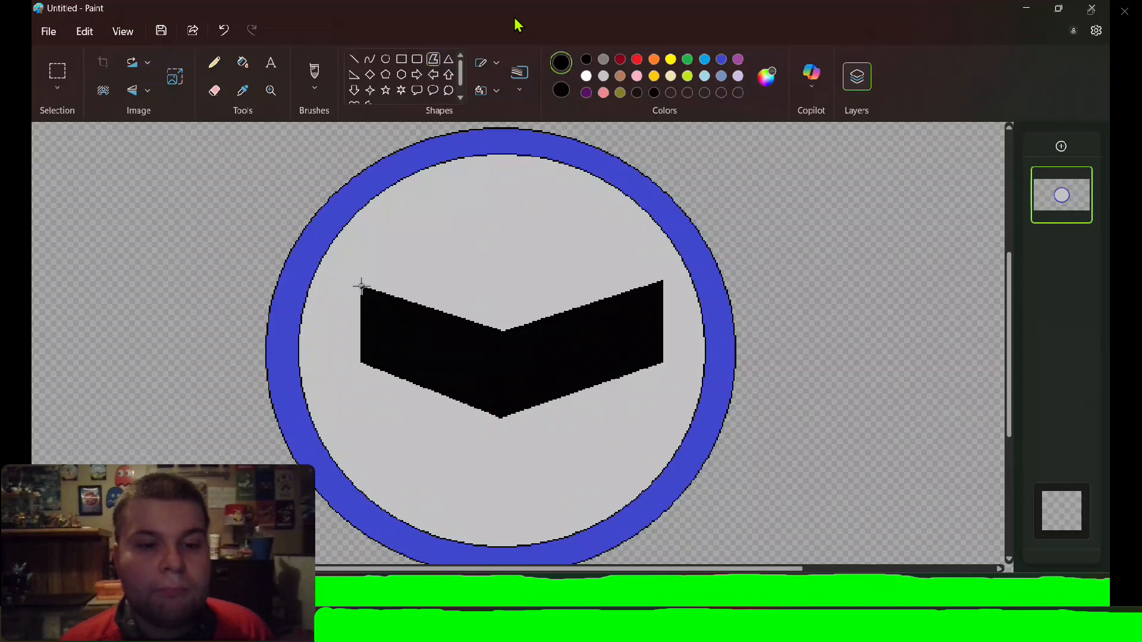
{"action": "left_click", "coordinate": [360, 287]}
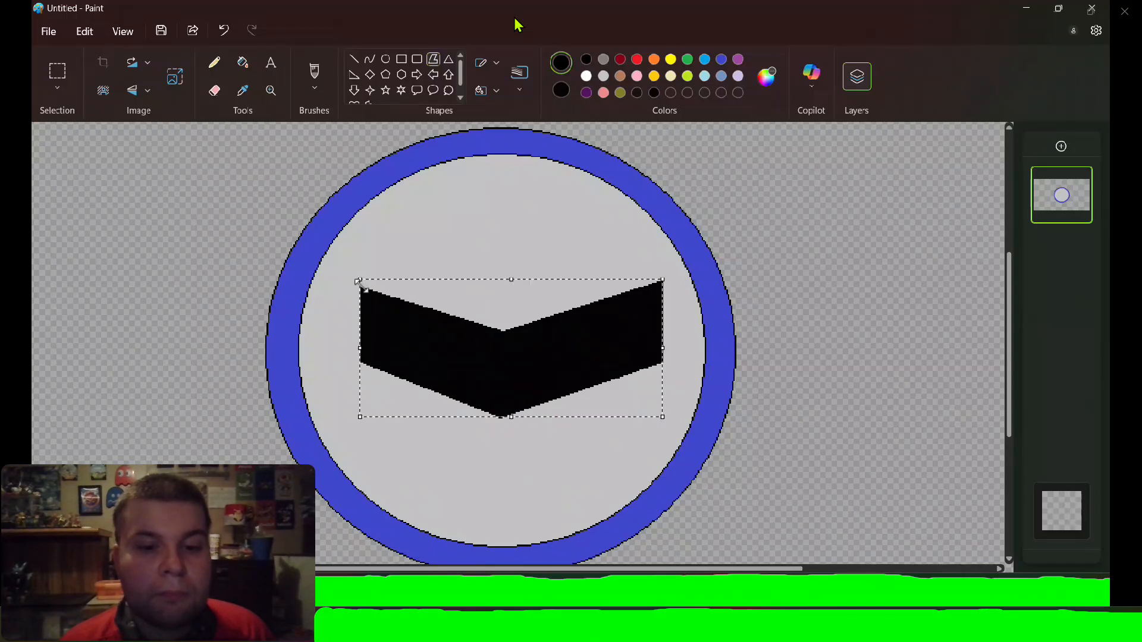
{"action": "left_click", "coordinate": [566, 203]}
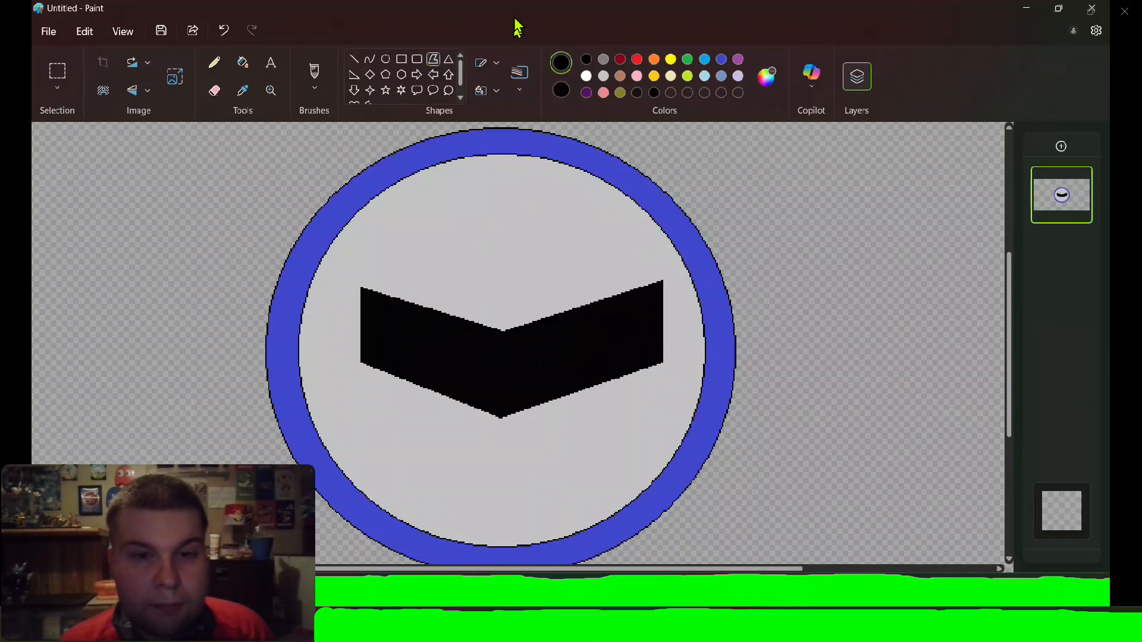
- Pencil a black centre line on the mask, from the visor's upper notch to the upper rim and from its lower tip to the lower rim
{"action": "key", "text": "alt+Tab"}
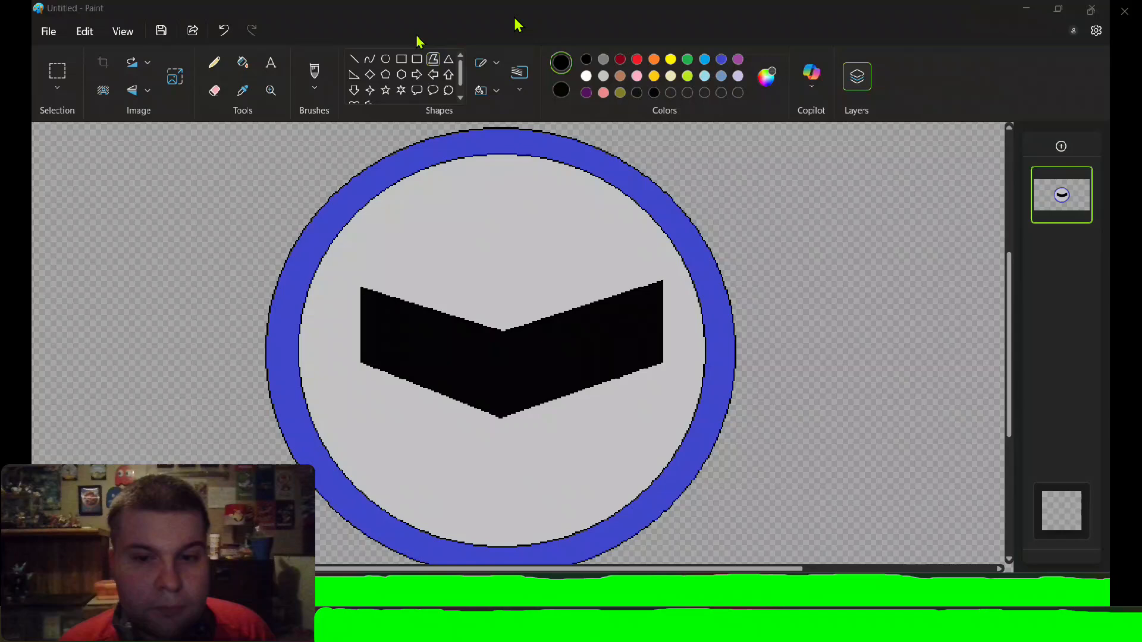
{"action": "left_click", "coordinate": [213, 63]}
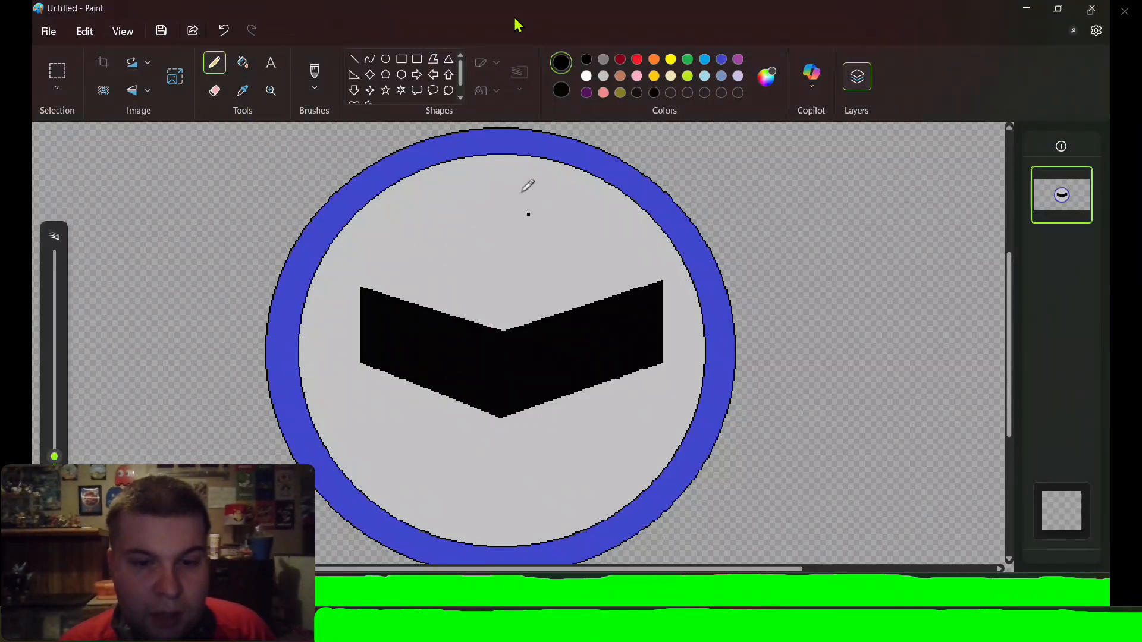
{"action": "left_click_drag", "start_coordinate": [506, 156], "coordinate": [500, 320]}
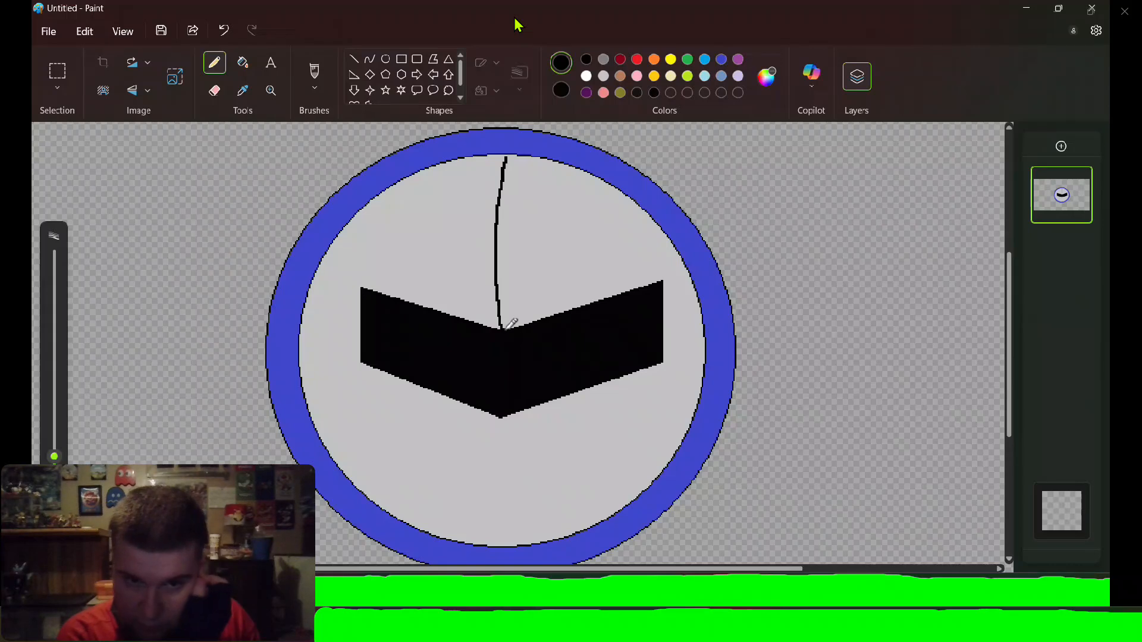
{"action": "key", "text": "ctrl+z"}
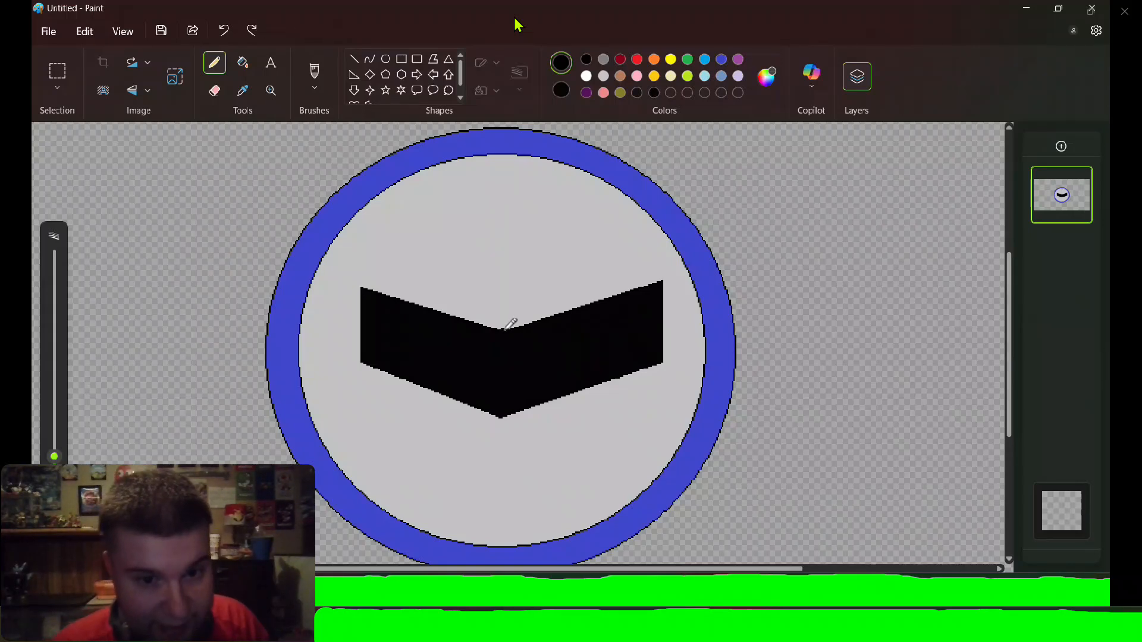
{"action": "left_click_drag", "start_coordinate": [504, 328], "coordinate": [520, 162]}
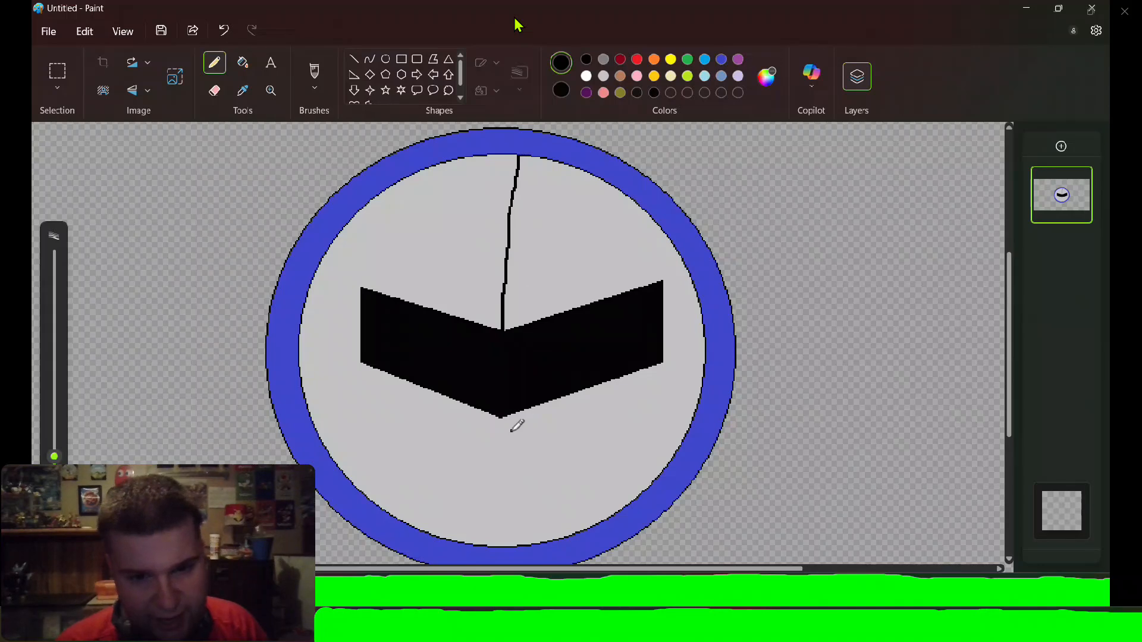
{"action": "left_click_drag", "start_coordinate": [500, 419], "coordinate": [512, 542]}
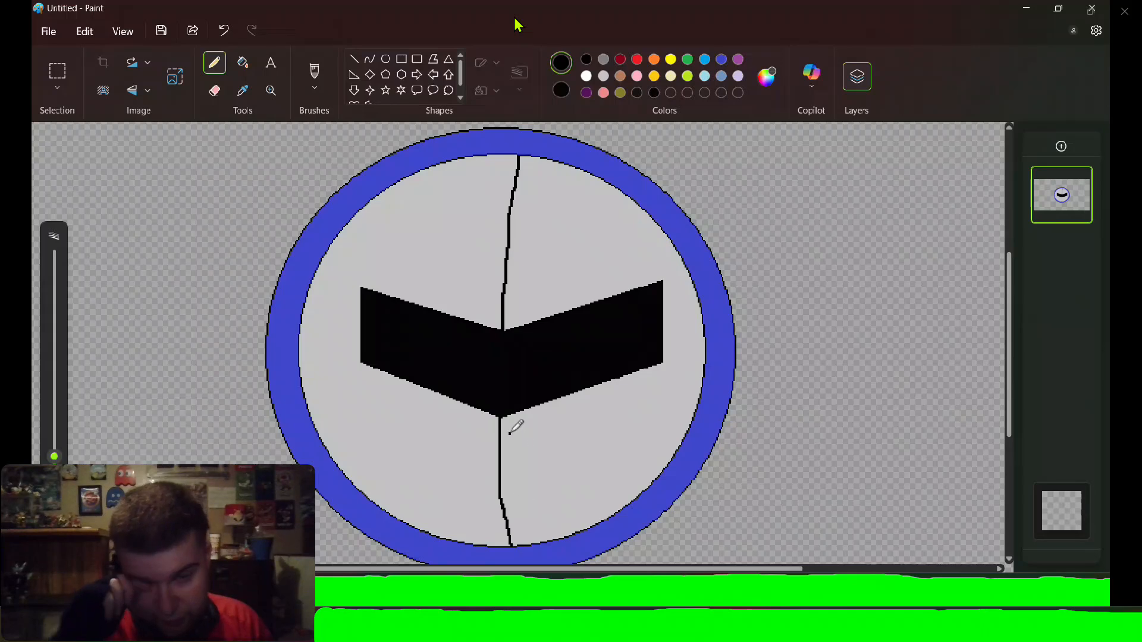
{"action": "key", "text": "ctrl+z"}
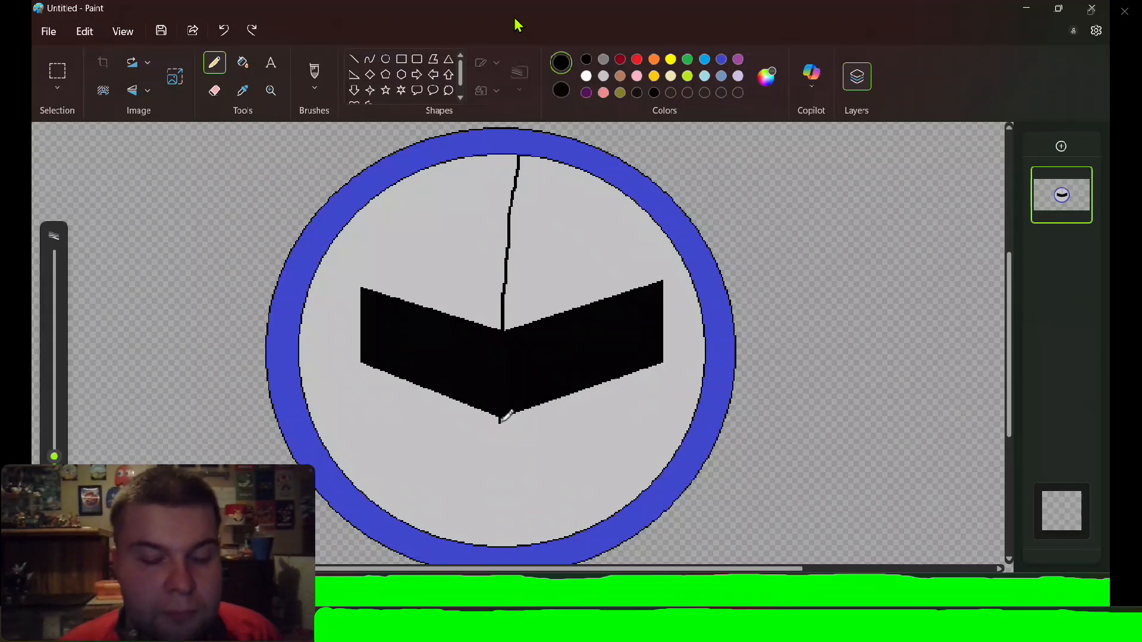
{"action": "left_click_drag", "start_coordinate": [500, 421], "coordinate": [513, 529]}
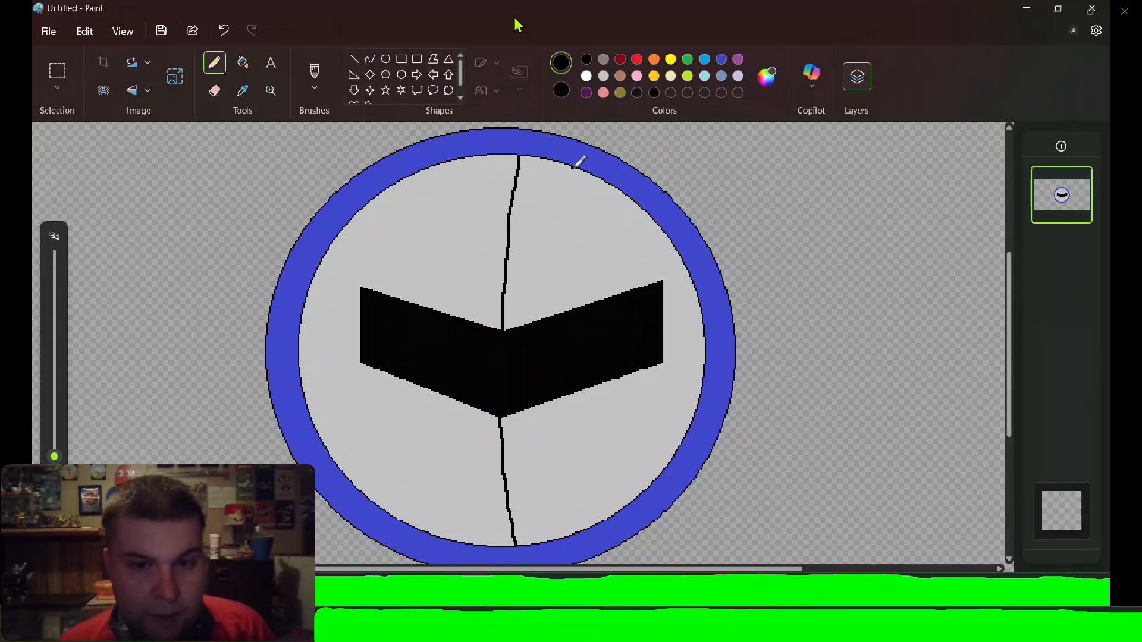
- Pencil four pointed black notches along the mask's upper rim, two on each side of the centre line
{"action": "mouse_move", "coordinate": [572, 170]}
{"action": "left_mouse_down"}
{"action": "mouse_move", "coordinate": [567, 222]}
{"action": "mouse_move", "coordinate": [594, 203]}
{"action": "left_mouse_up"}
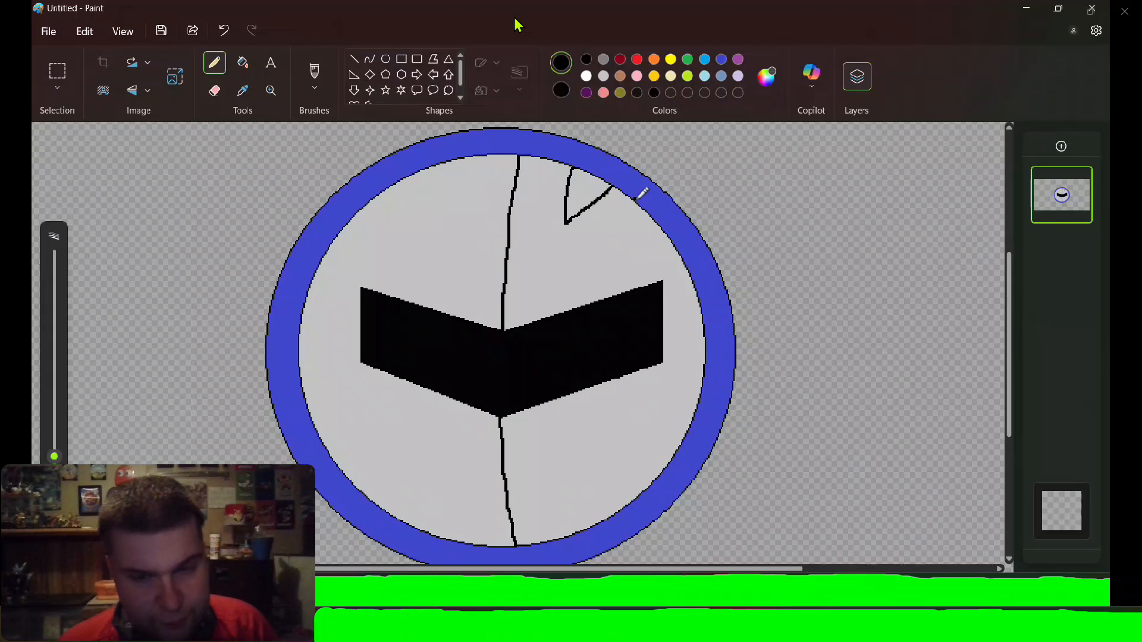
{"action": "key", "text": "ctrl+z"}
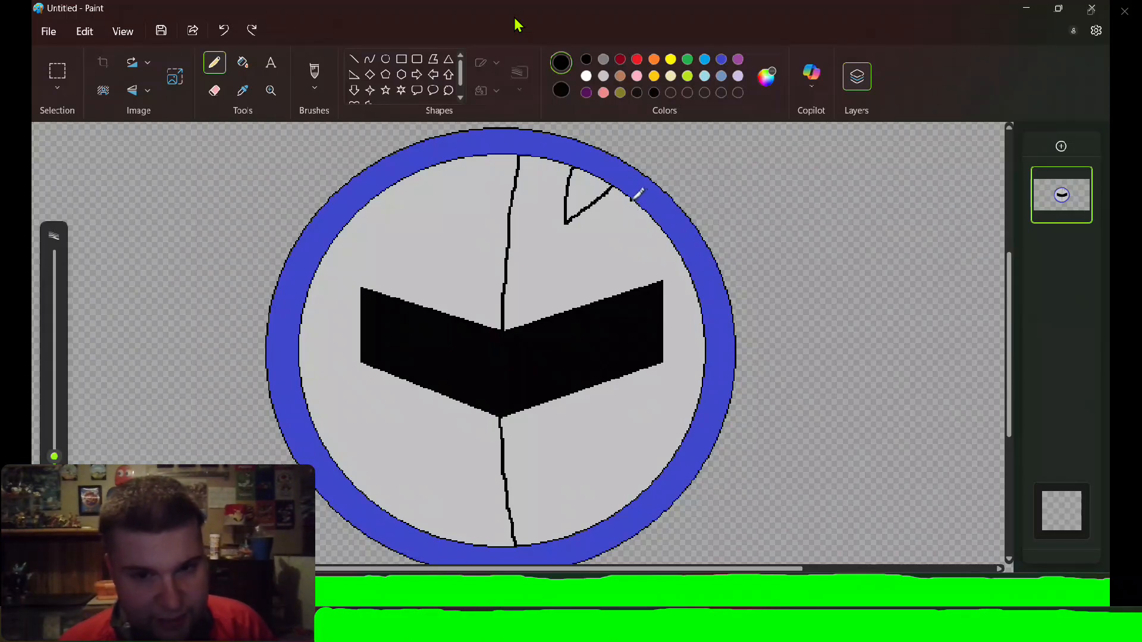
{"action": "mouse_move", "coordinate": [630, 203]}
{"action": "left_mouse_down"}
{"action": "mouse_move", "coordinate": [616, 238]}
{"action": "mouse_move", "coordinate": [626, 248]}
{"action": "mouse_move", "coordinate": [655, 234]}
{"action": "left_mouse_up"}
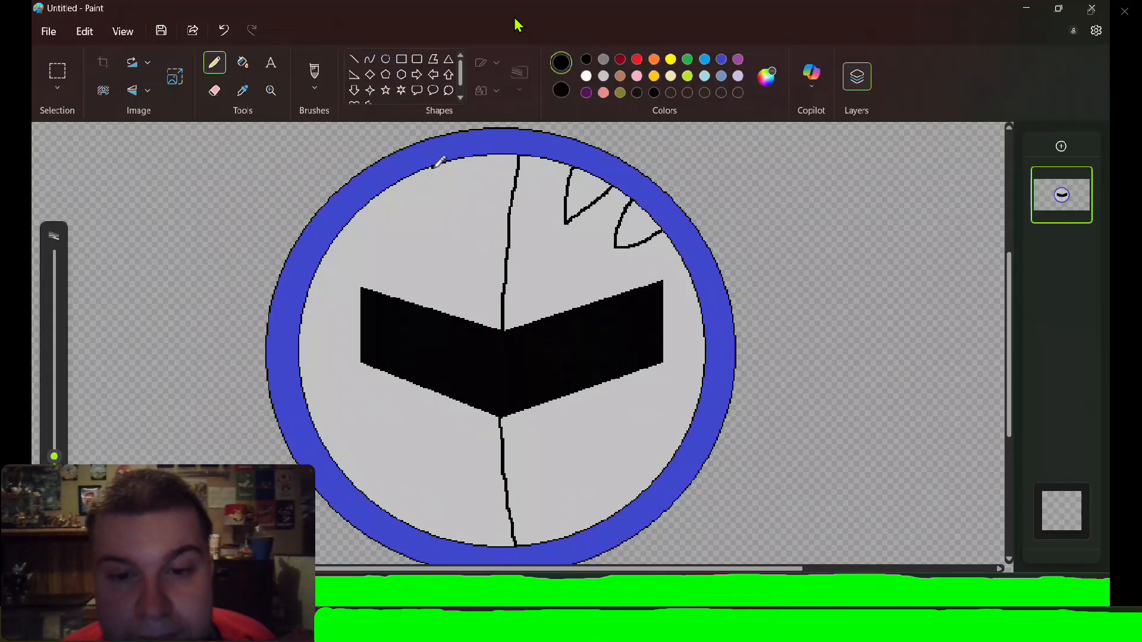
{"action": "mouse_move", "coordinate": [434, 167]}
{"action": "left_mouse_down"}
{"action": "mouse_move", "coordinate": [436, 220]}
{"action": "mouse_move", "coordinate": [401, 183]}
{"action": "left_mouse_up"}
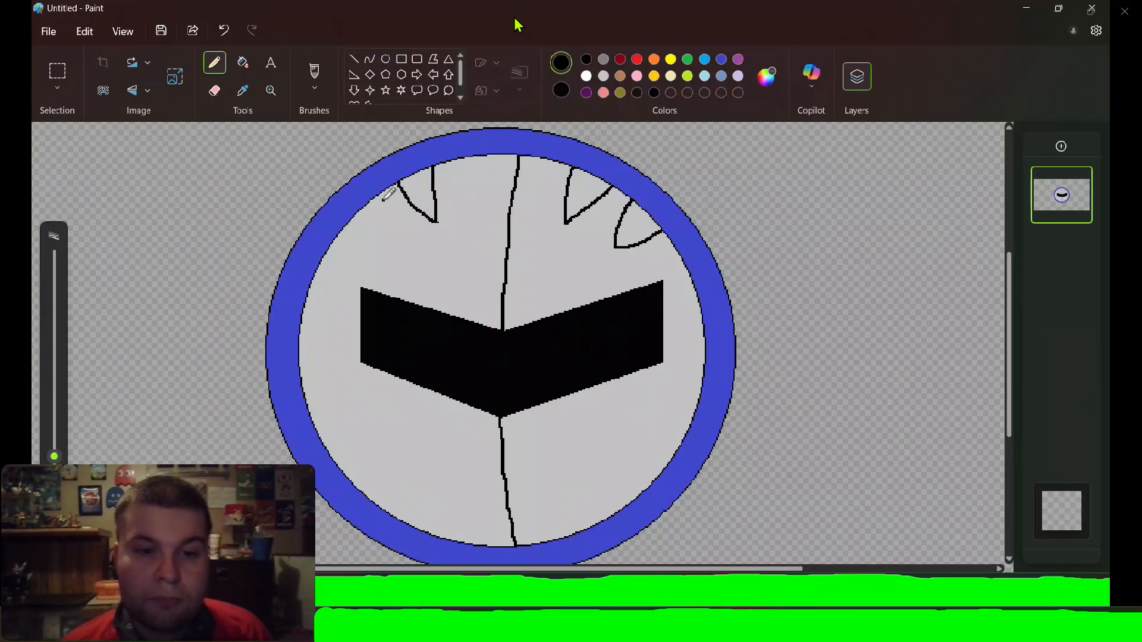
{"action": "mouse_move", "coordinate": [383, 192]}
{"action": "left_mouse_down"}
{"action": "mouse_move", "coordinate": [392, 240]}
{"action": "mouse_move", "coordinate": [360, 220]}
{"action": "left_mouse_up"}
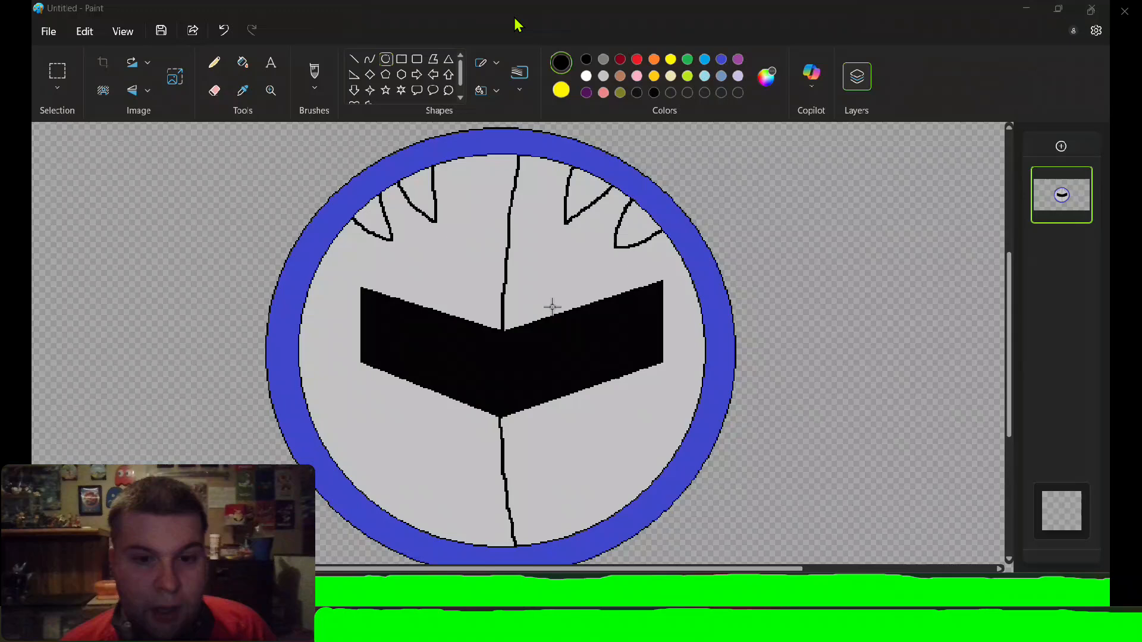
- Draw two upright yellow-filled oval eyes with black outlines on the visor, one on each side of the centre line
{"action": "left_click", "coordinate": [540, 293]}
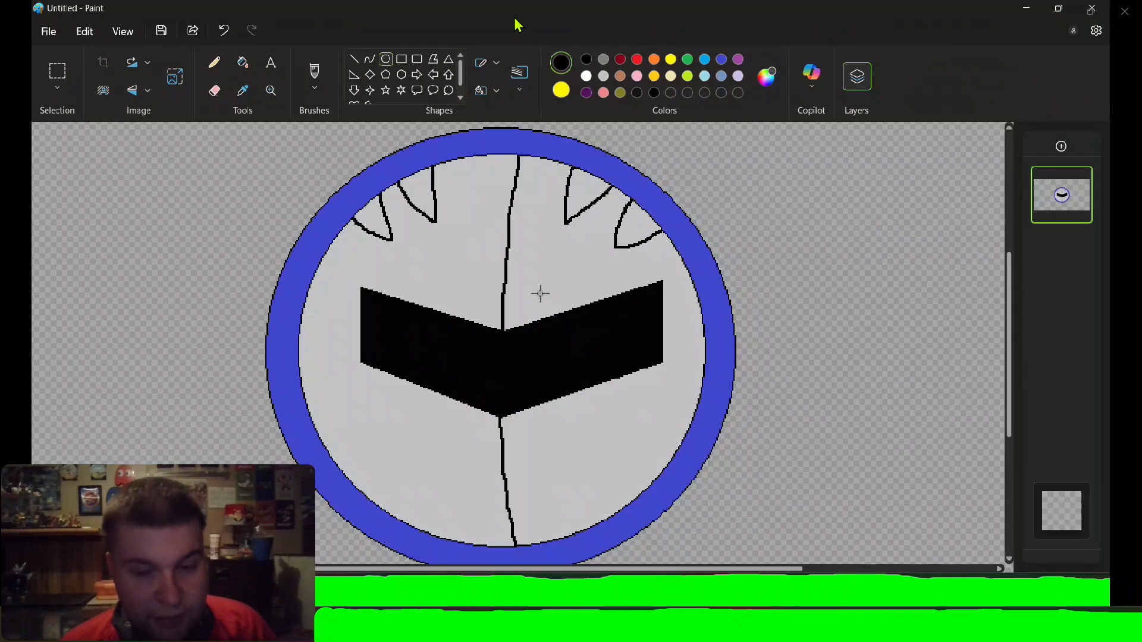
{"action": "left_click_drag", "start_coordinate": [540, 293], "coordinate": [580, 349]}
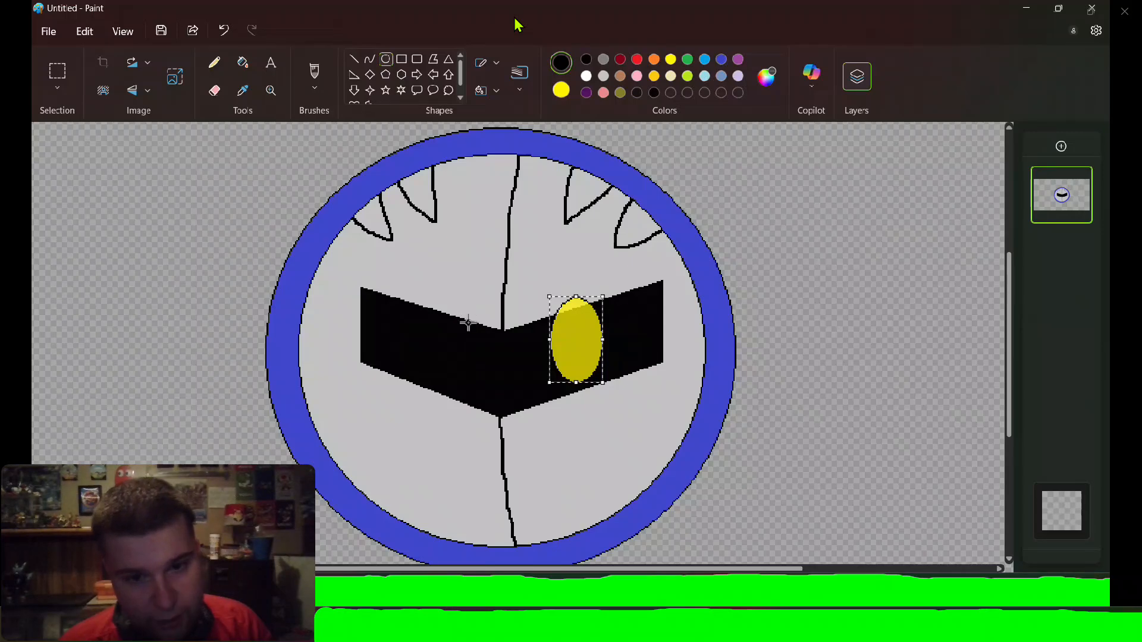
{"action": "scroll", "coordinate": [497, 381], "scroll_direction": "up", "scroll_amount": 2}
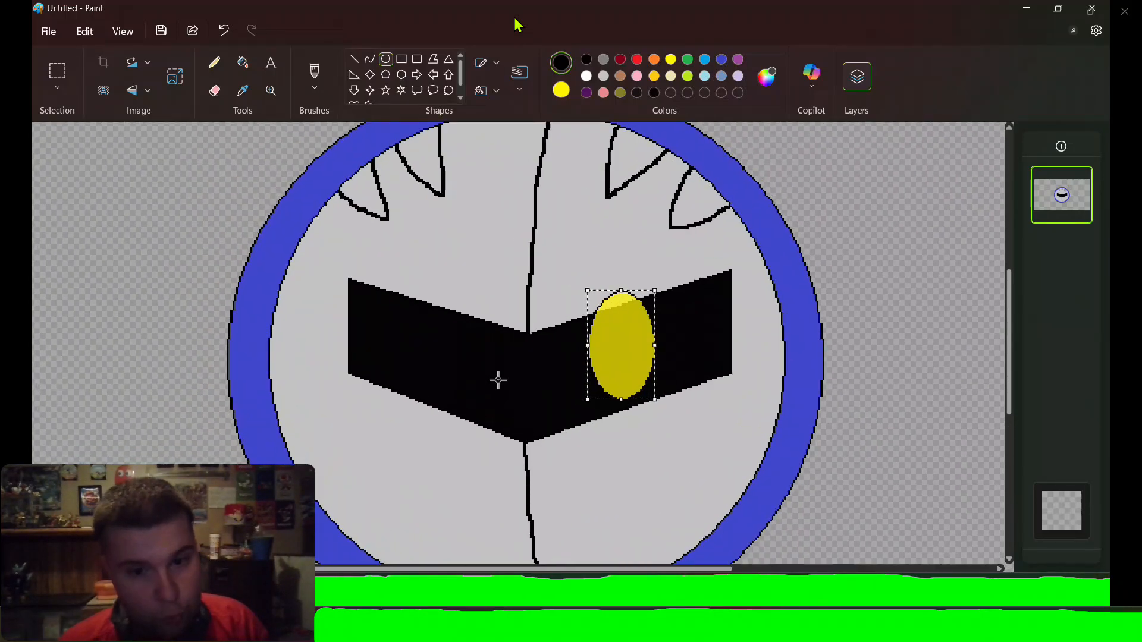
{"action": "left_click_drag", "start_coordinate": [441, 285], "coordinate": [480, 371]}
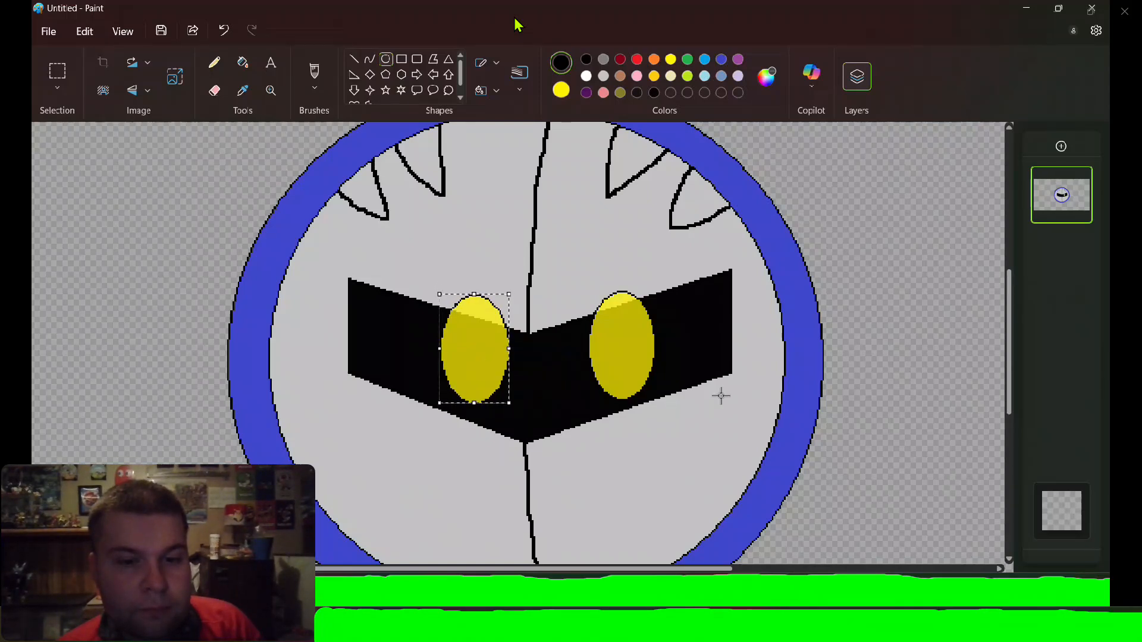
{"action": "left_click", "coordinate": [754, 399]}
- Fill the parts of both eye ovals lying on the black visor with solid yellow
{"action": "scroll", "coordinate": [756, 401], "scroll_direction": "up", "scroll_amount": 3}
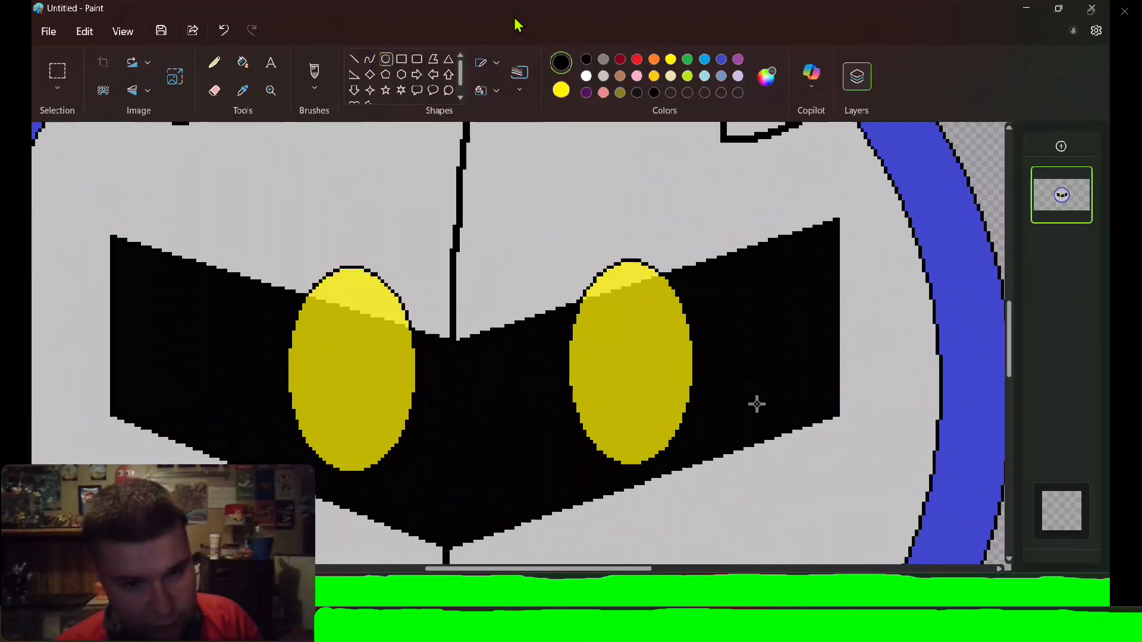
{"action": "left_click", "coordinate": [242, 62]}
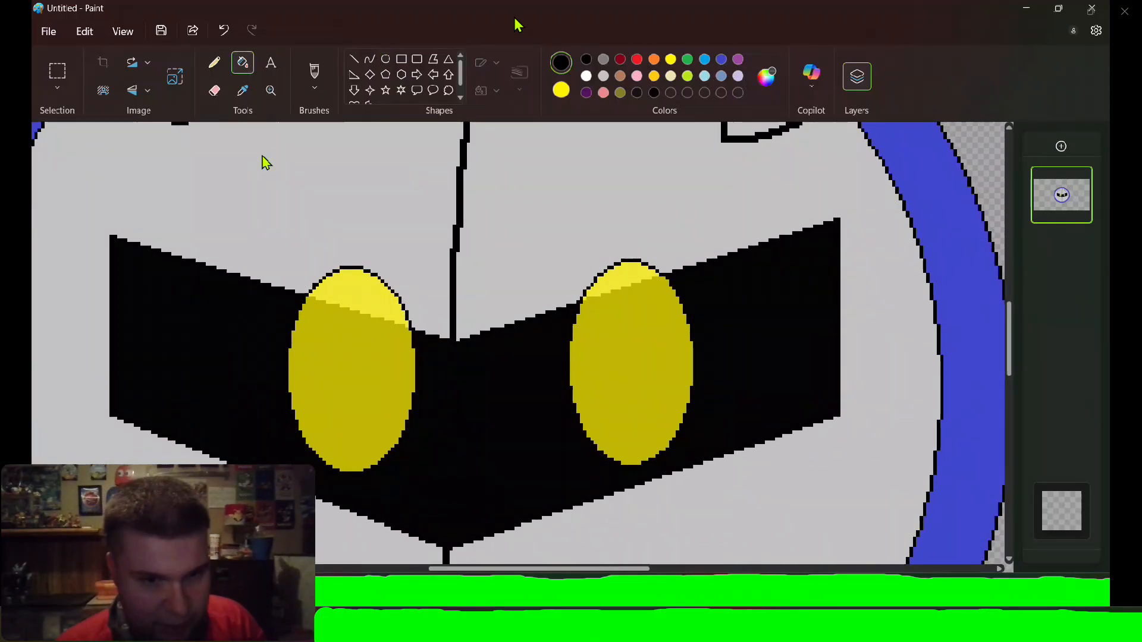
{"action": "left_click", "coordinate": [366, 369]}
{"action": "left_click", "coordinate": [651, 381]}
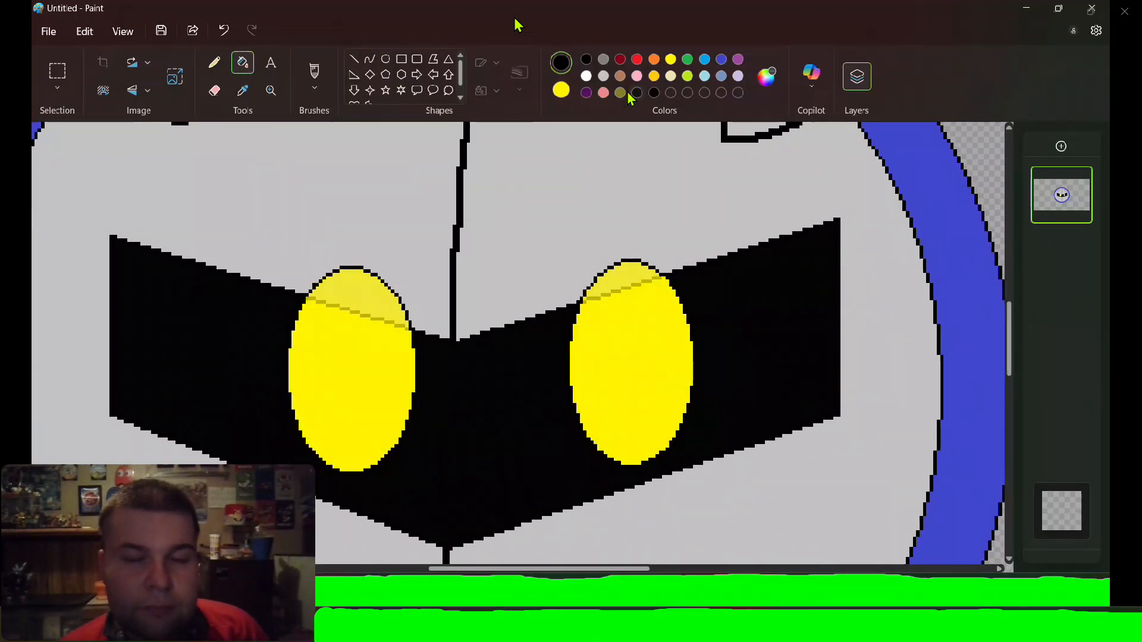
- Fill the eye tops protruding above the visor with the mask's light grey, so both eyes end at the visor's upper edge
{"action": "left_click", "coordinate": [603, 76]}
{"action": "left_click", "coordinate": [624, 273]}
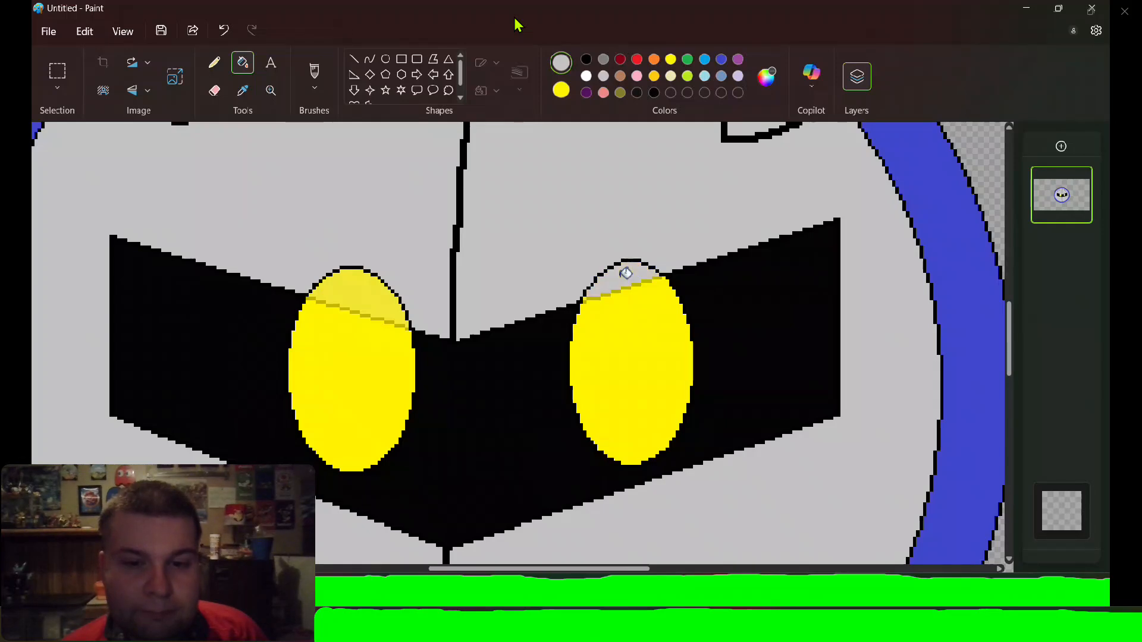
{"action": "left_click", "coordinate": [365, 290]}
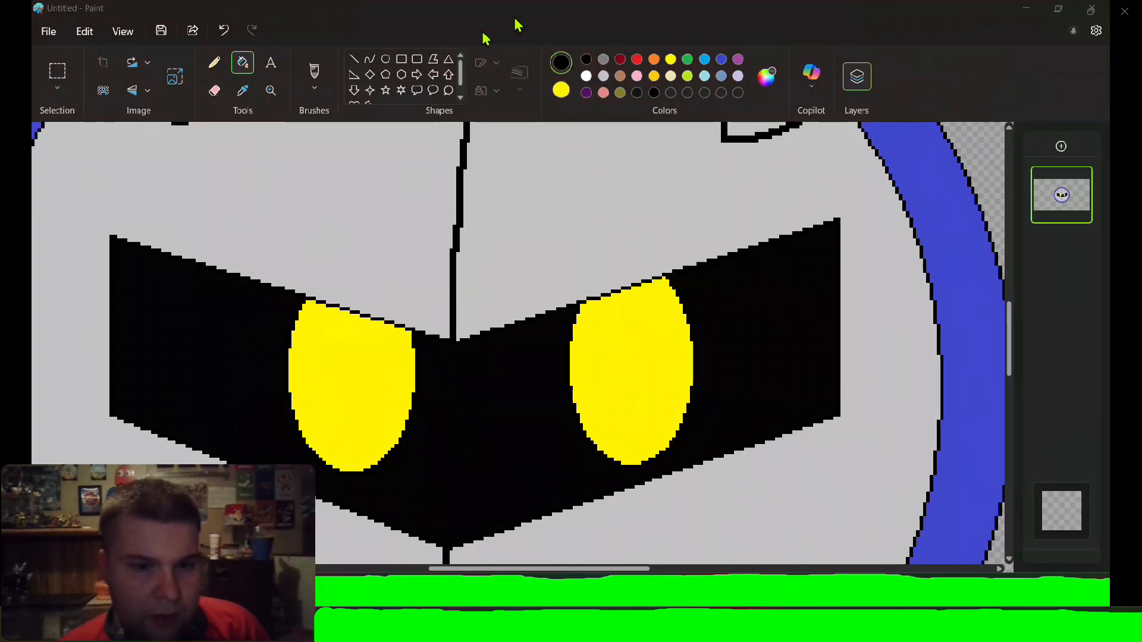
- Pencil a black, pointed, curved shoulder pad on the body's left side, with an inner line parallel to its outer lower edge
{"action": "left_click", "coordinate": [214, 62]}
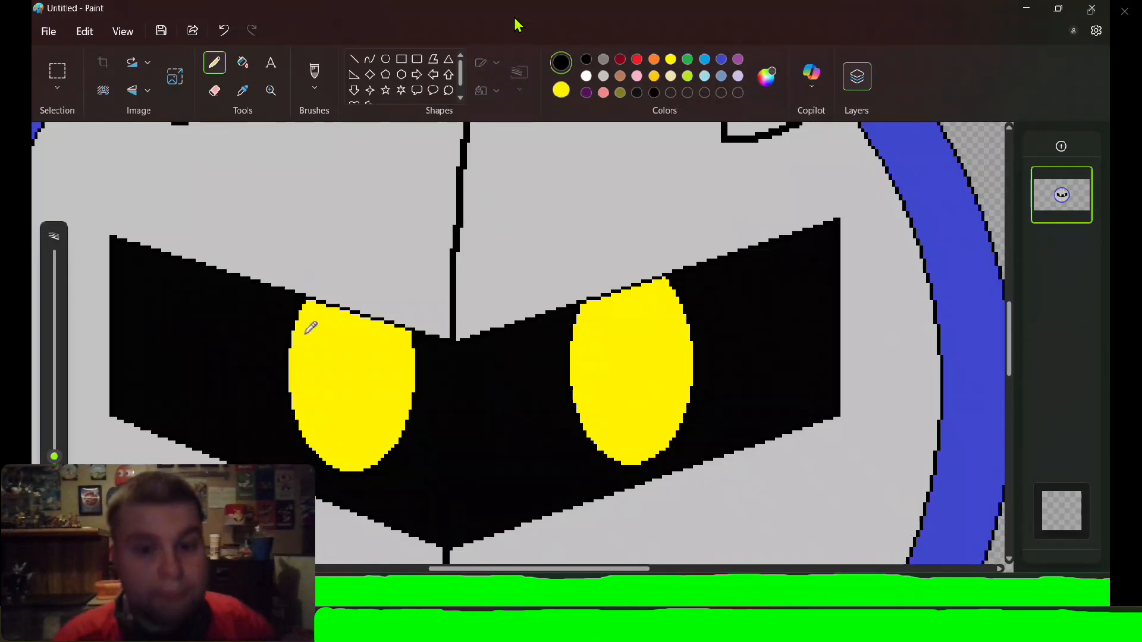
{"action": "left_click", "coordinate": [649, 310]}
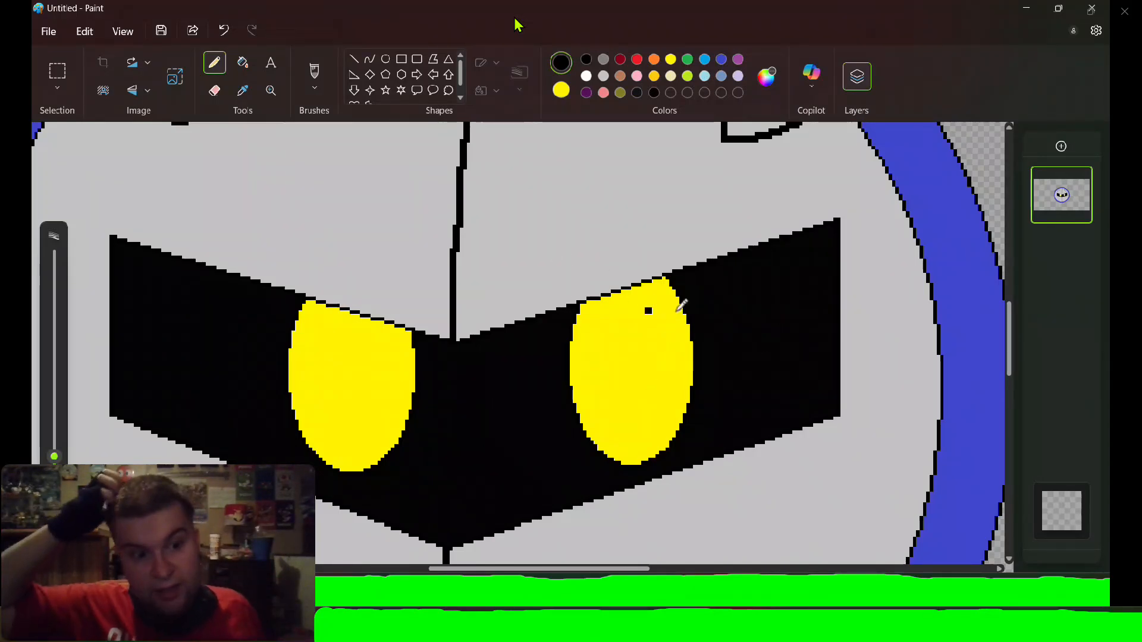
{"action": "scroll", "coordinate": [800, 308], "scroll_direction": "down", "scroll_amount": 5}
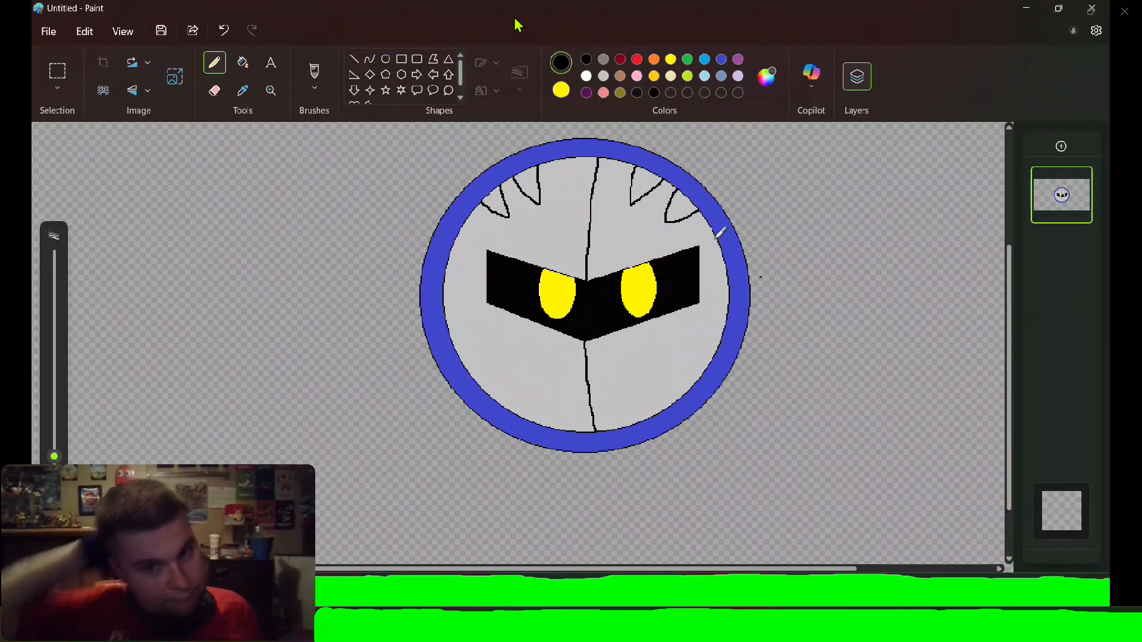
{"action": "scroll", "coordinate": [488, 143], "scroll_direction": "up", "scroll_amount": 3}
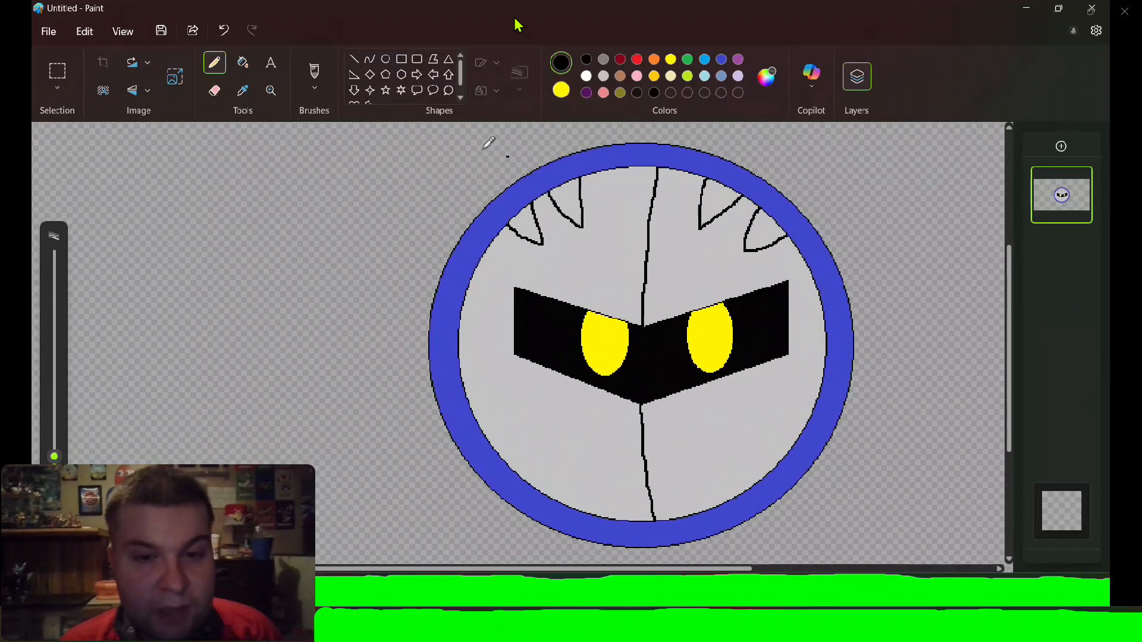
{"action": "scroll", "coordinate": [488, 143], "scroll_direction": "up", "scroll_amount": 2}
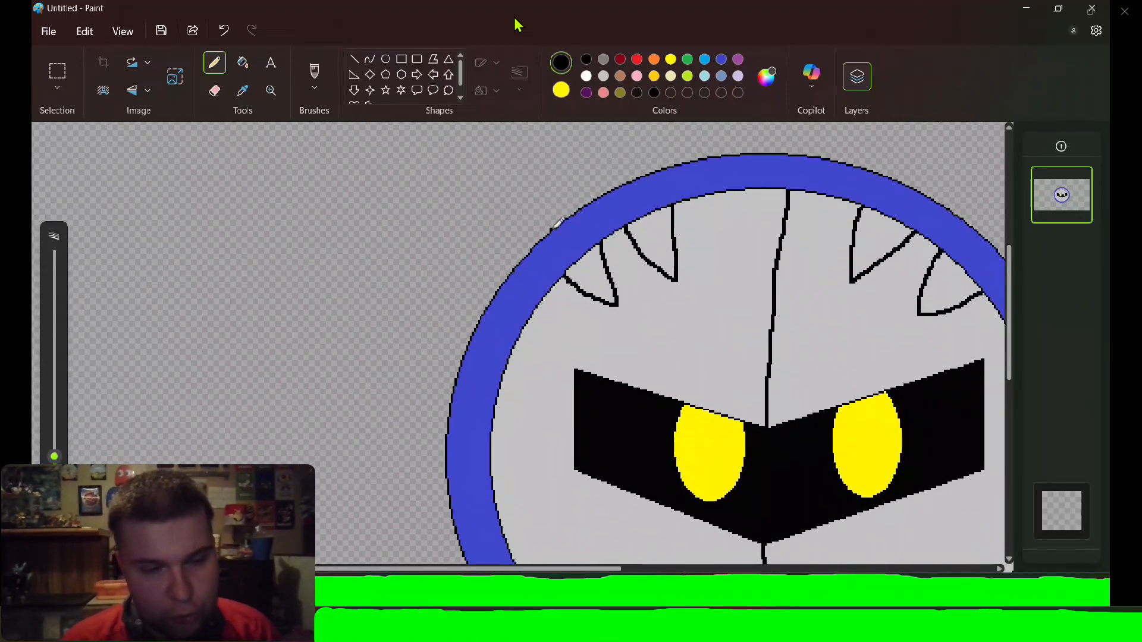
{"action": "mouse_move", "coordinate": [551, 226]}
{"action": "left_mouse_down"}
{"action": "mouse_move", "coordinate": [489, 184]}
{"action": "mouse_move", "coordinate": [395, 201]}
{"action": "mouse_move", "coordinate": [293, 180]}
{"action": "mouse_move", "coordinate": [317, 314]}
{"action": "mouse_move", "coordinate": [356, 351]}
{"action": "mouse_move", "coordinate": [450, 391]}
{"action": "left_mouse_up"}
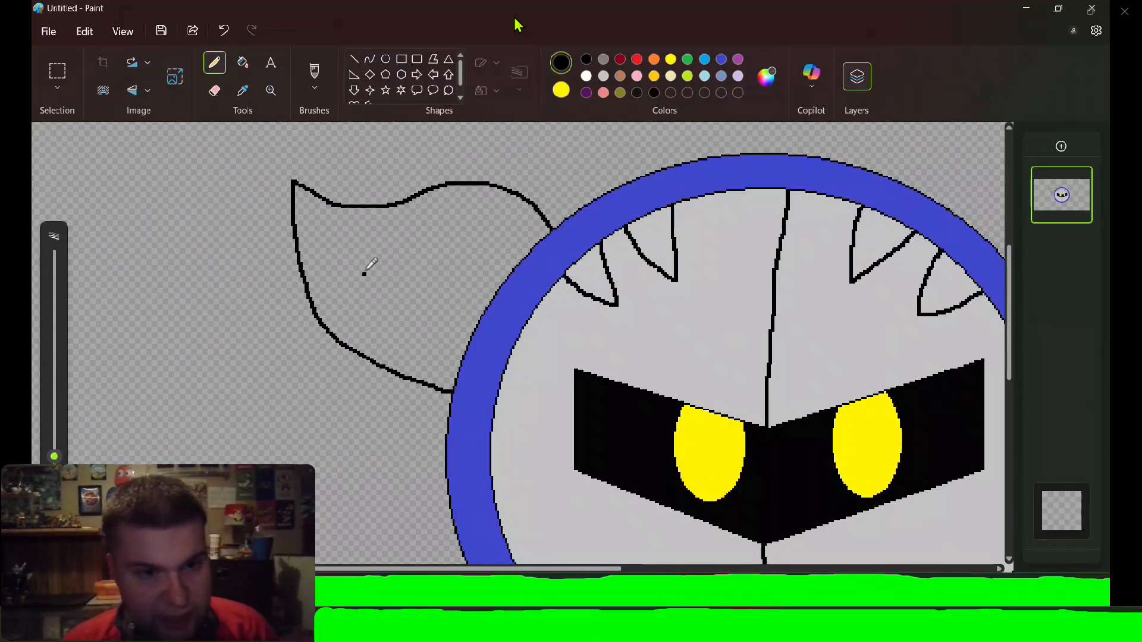
{"action": "mouse_move", "coordinate": [316, 194]}
{"action": "left_mouse_down"}
{"action": "mouse_move", "coordinate": [323, 254]}
{"action": "mouse_move", "coordinate": [361, 321]}
{"action": "mouse_move", "coordinate": [452, 366]}
{"action": "left_mouse_up"}
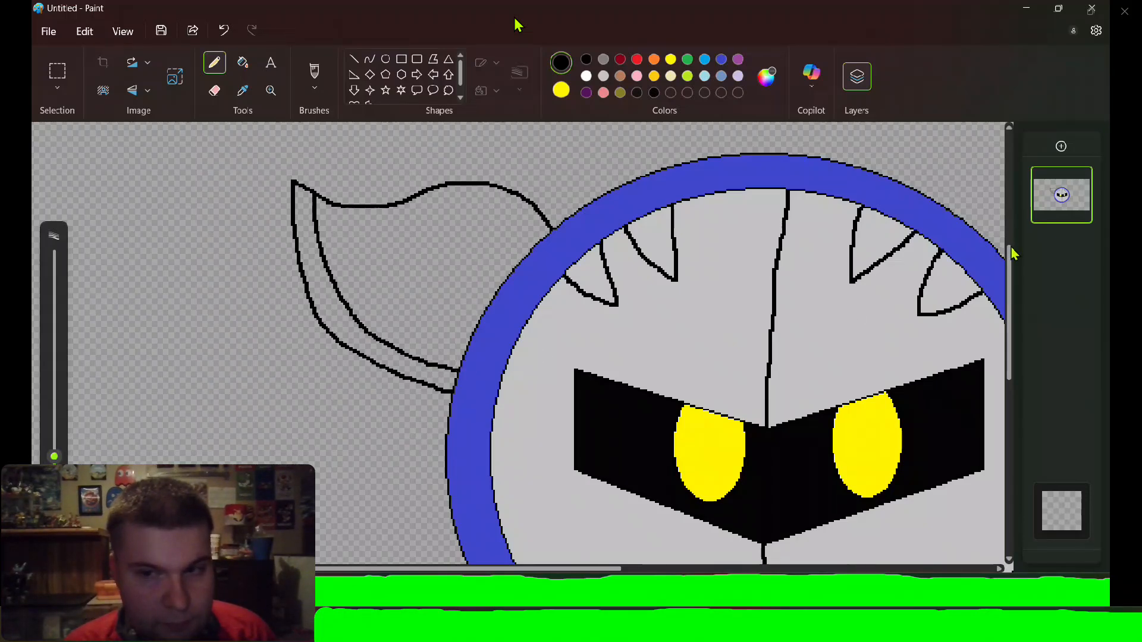
- Pencil the left arm's upper edge and curled fist below the shoulder pad, topped by a two-lobed sword guard with an oval gem
{"action": "scroll", "coordinate": [1011, 259], "scroll_direction": "down", "scroll_amount": 3}
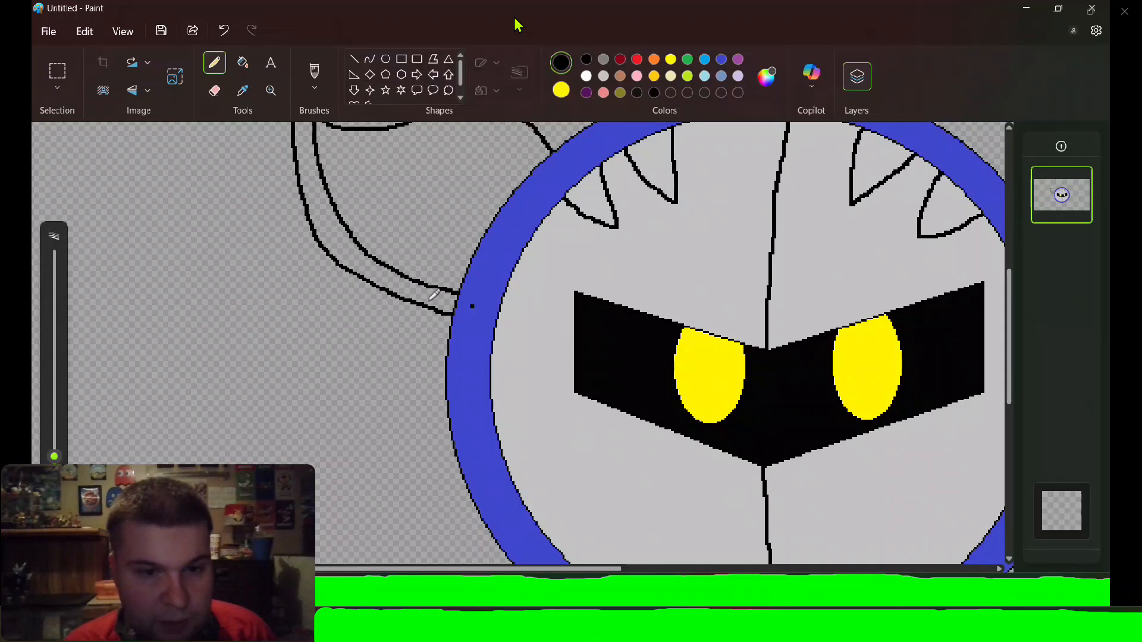
{"action": "mouse_move", "coordinate": [391, 290]}
{"action": "left_mouse_down"}
{"action": "mouse_move", "coordinate": [320, 385]}
{"action": "mouse_move", "coordinate": [302, 383]}
{"action": "mouse_move", "coordinate": [292, 398]}
{"action": "mouse_move", "coordinate": [256, 390]}
{"action": "mouse_move", "coordinate": [239, 414]}
{"action": "mouse_move", "coordinate": [238, 440]}
{"action": "mouse_move", "coordinate": [309, 463]}
{"action": "mouse_move", "coordinate": [279, 433]}
{"action": "left_mouse_up"}
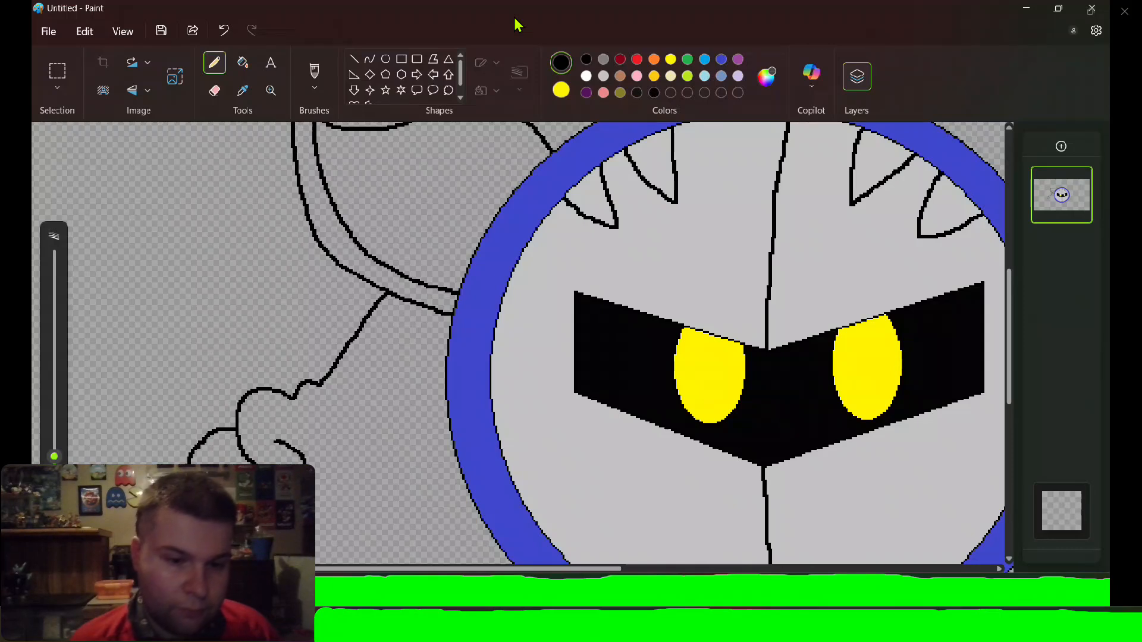
{"action": "left_click_drag", "start_coordinate": [313, 523], "coordinate": [320, 471]}
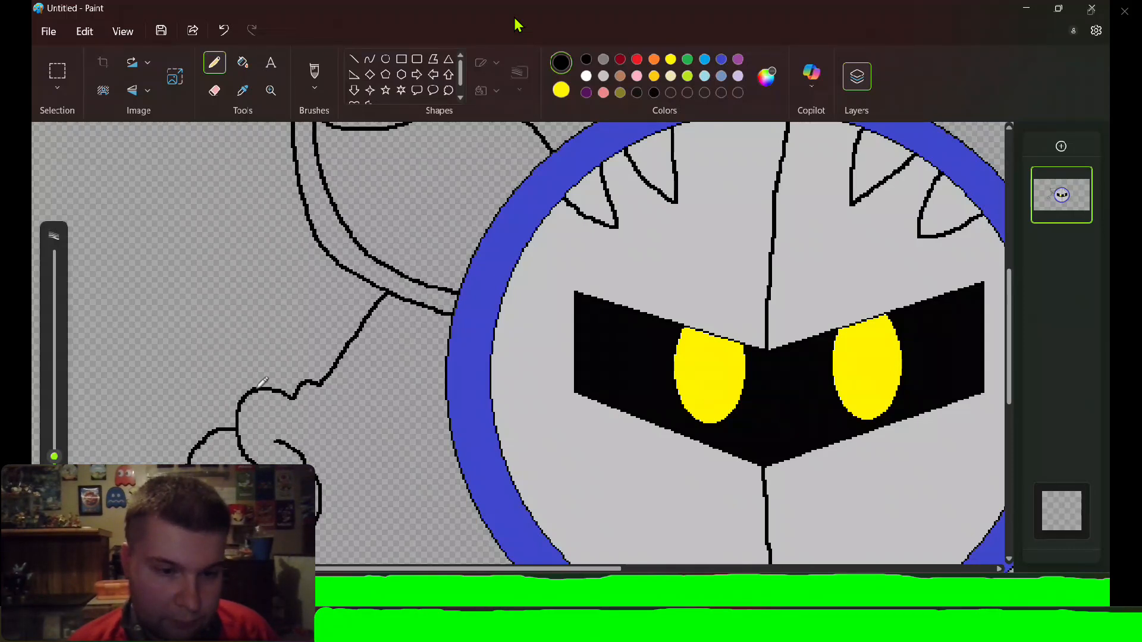
{"action": "mouse_move", "coordinate": [254, 385]}
{"action": "left_mouse_down"}
{"action": "mouse_move", "coordinate": [264, 343]}
{"action": "mouse_move", "coordinate": [255, 318]}
{"action": "mouse_move", "coordinate": [227, 326]}
{"action": "mouse_move", "coordinate": [210, 354]}
{"action": "mouse_move", "coordinate": [142, 375]}
{"action": "mouse_move", "coordinate": [213, 426]}
{"action": "left_mouse_up"}
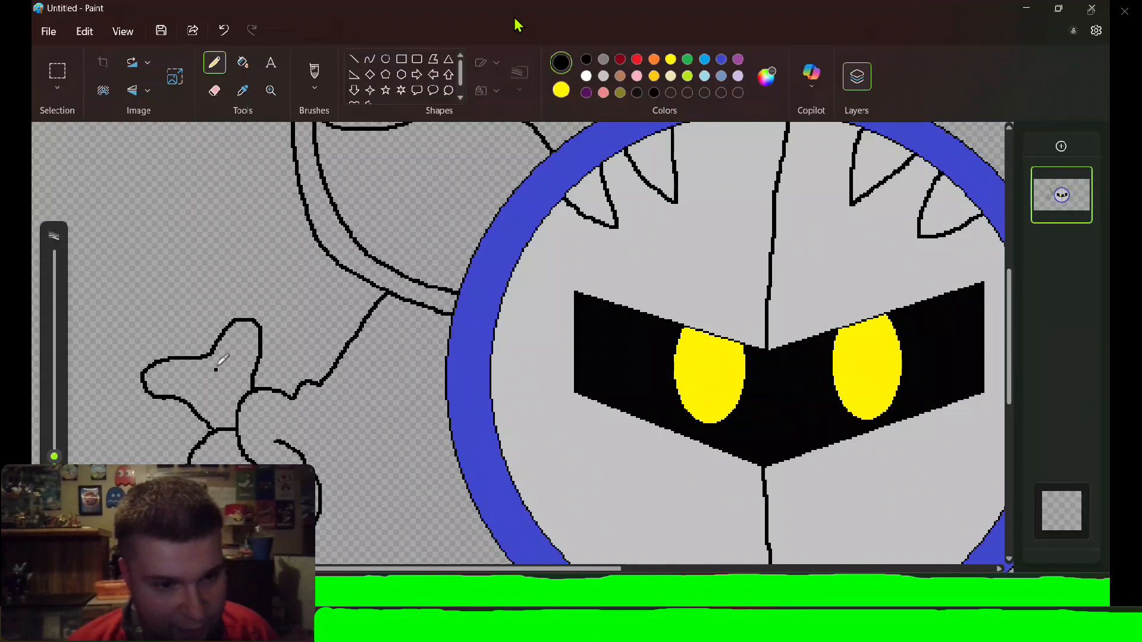
{"action": "mouse_move", "coordinate": [209, 355]}
{"action": "left_mouse_down"}
{"action": "mouse_move", "coordinate": [199, 372]}
{"action": "mouse_move", "coordinate": [219, 403]}
{"action": "mouse_move", "coordinate": [241, 397]}
{"action": "mouse_move", "coordinate": [220, 351]}
{"action": "left_mouse_up"}
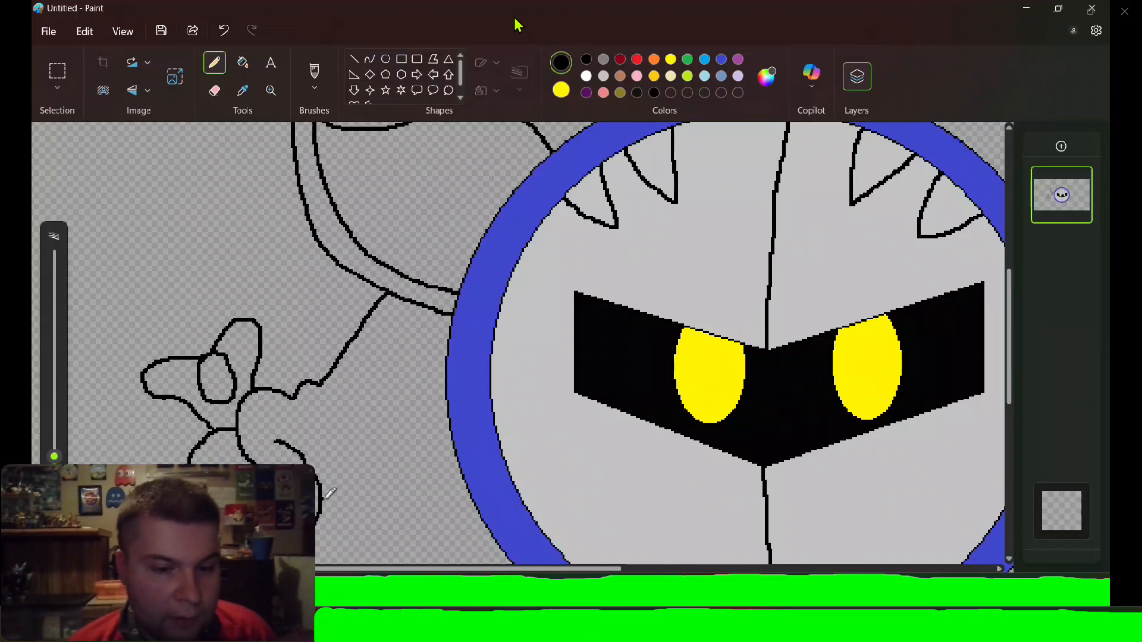
- Complete the left arm with a banded glove cuff and lower arm edge, and add a curved line across the fist
{"action": "mouse_move", "coordinate": [331, 497]}
{"action": "left_mouse_down"}
{"action": "mouse_move", "coordinate": [368, 461]}
{"action": "mouse_move", "coordinate": [387, 458]}
{"action": "mouse_move", "coordinate": [386, 441]}
{"action": "mouse_move", "coordinate": [333, 385]}
{"action": "left_mouse_up"}
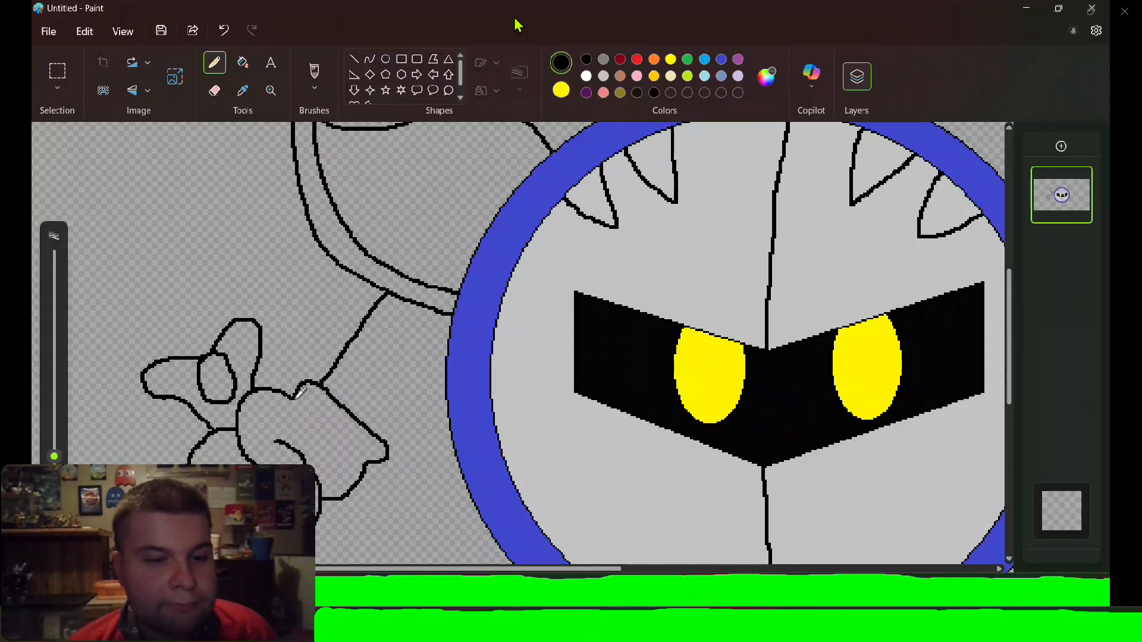
{"action": "left_click_drag", "start_coordinate": [295, 397], "coordinate": [364, 456]}
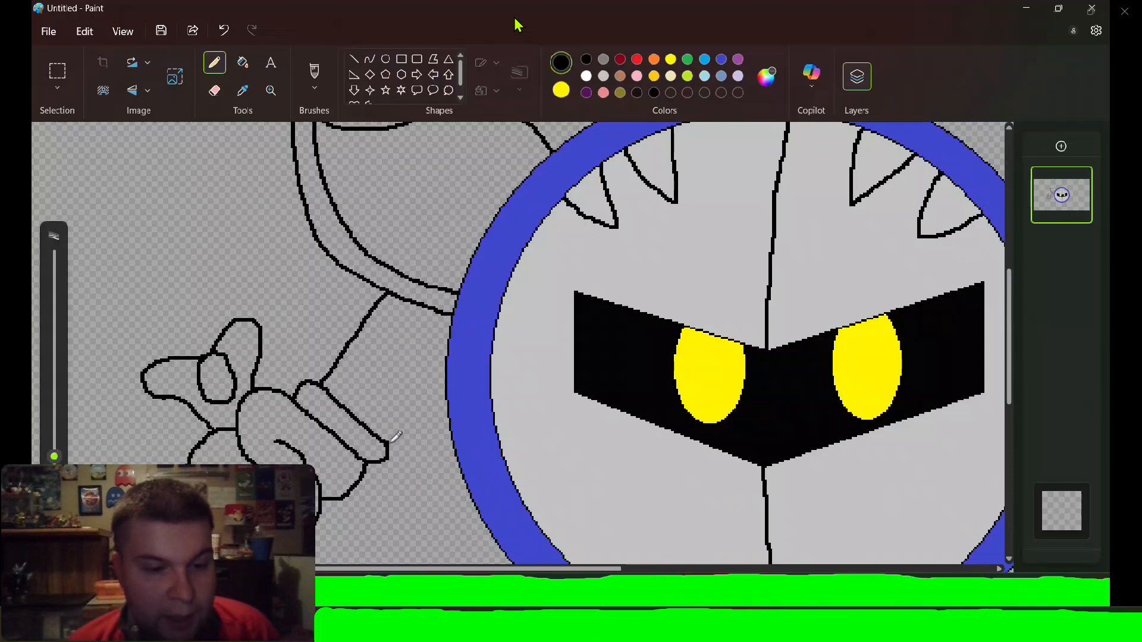
{"action": "left_click_drag", "start_coordinate": [389, 441], "coordinate": [446, 395]}
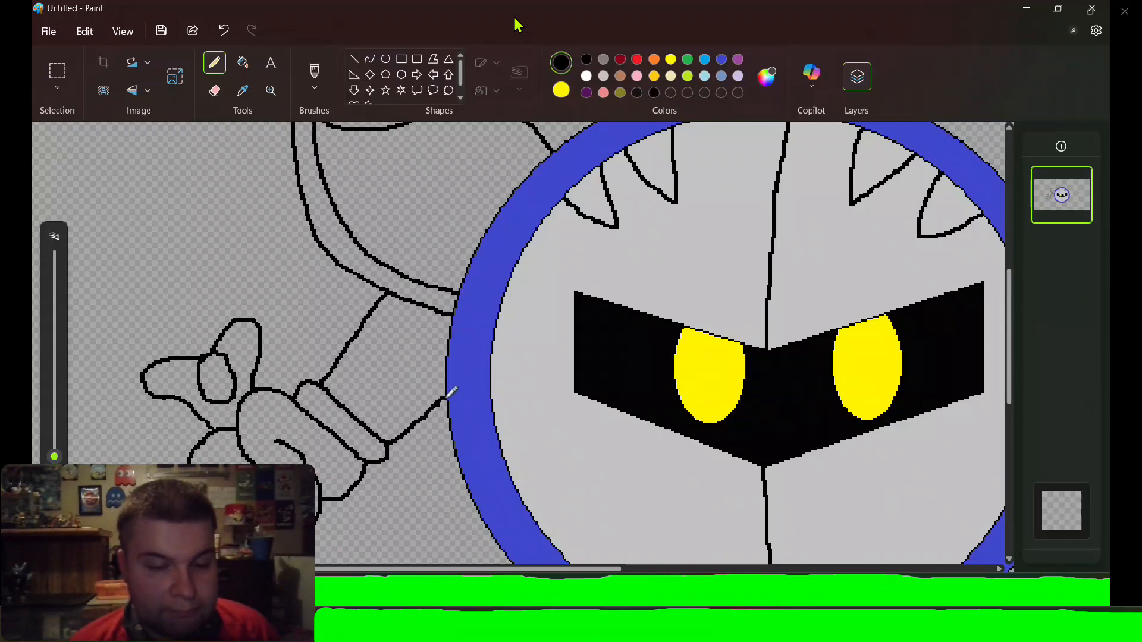
{"action": "scroll", "coordinate": [317, 571], "scroll_direction": "left", "scroll_amount": 3}
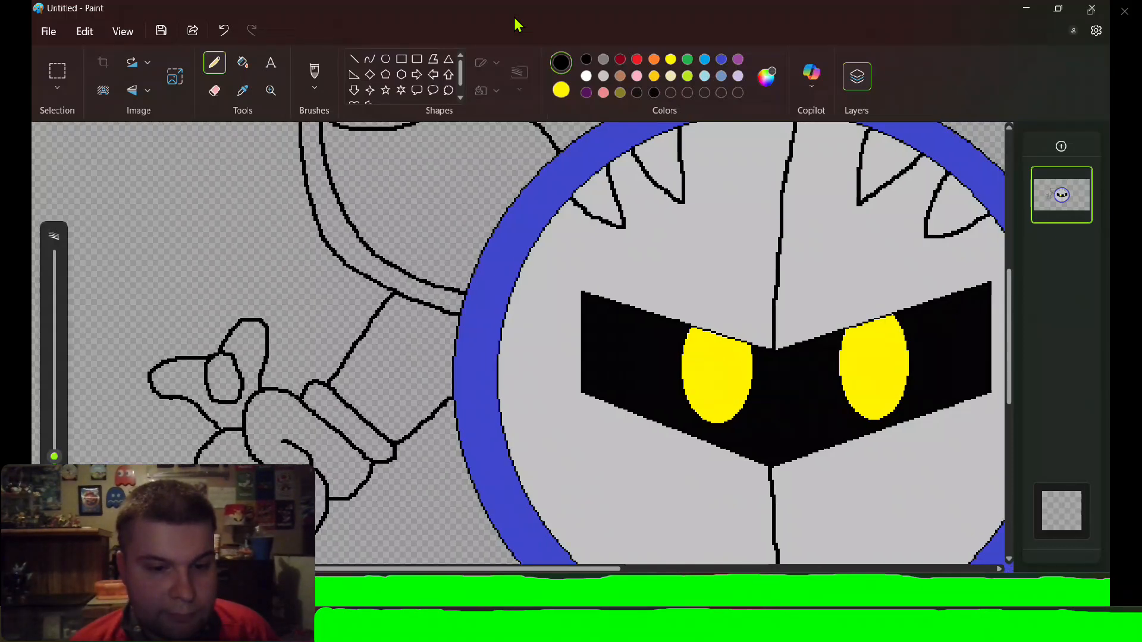
{"action": "left_click_drag", "start_coordinate": [307, 435], "coordinate": [397, 528]}
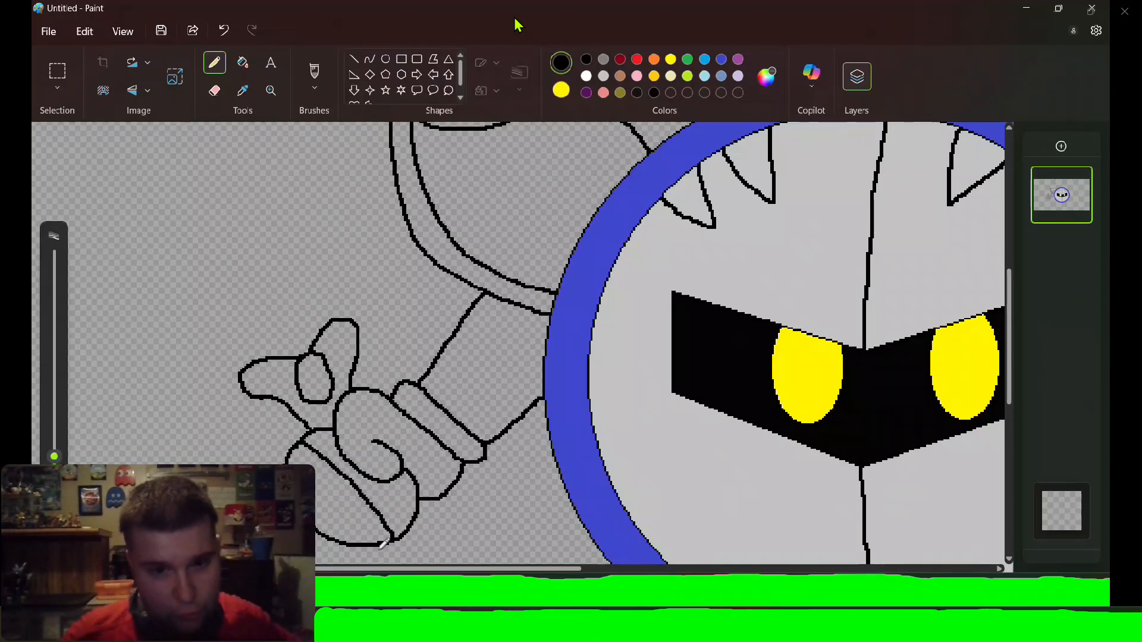
- Pencil a long sword blade outline rising from the guard, widening upward to angled shoulders and a pointed tip
{"action": "scroll", "coordinate": [987, 366], "scroll_direction": "left", "scroll_amount": 3}
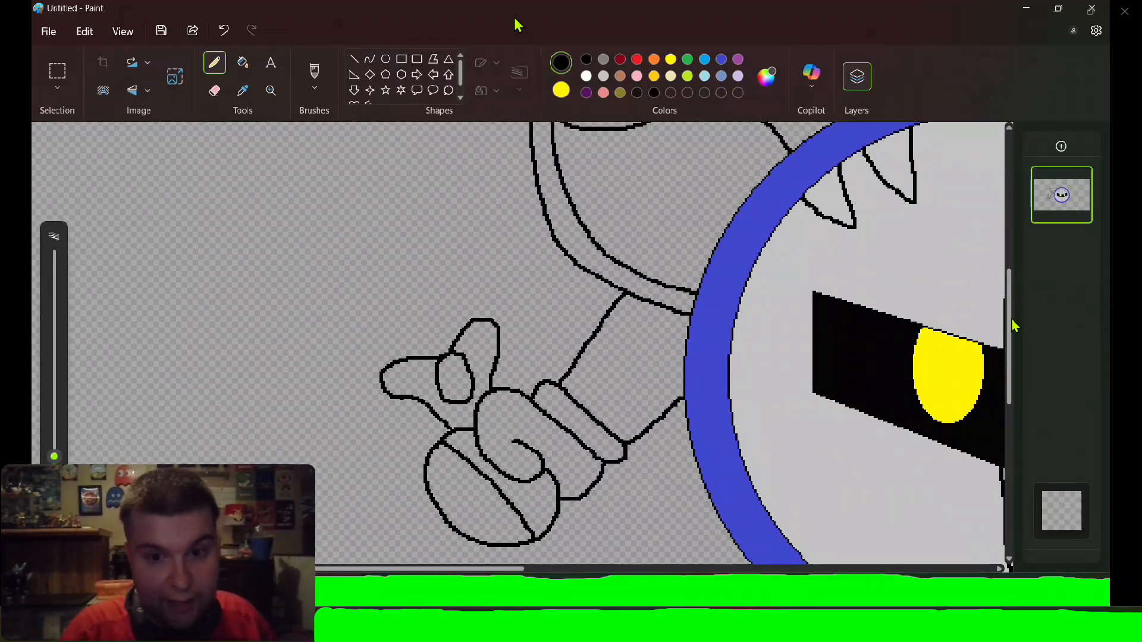
{"action": "left_click_drag", "start_coordinate": [1015, 326], "coordinate": [1014, 305]}
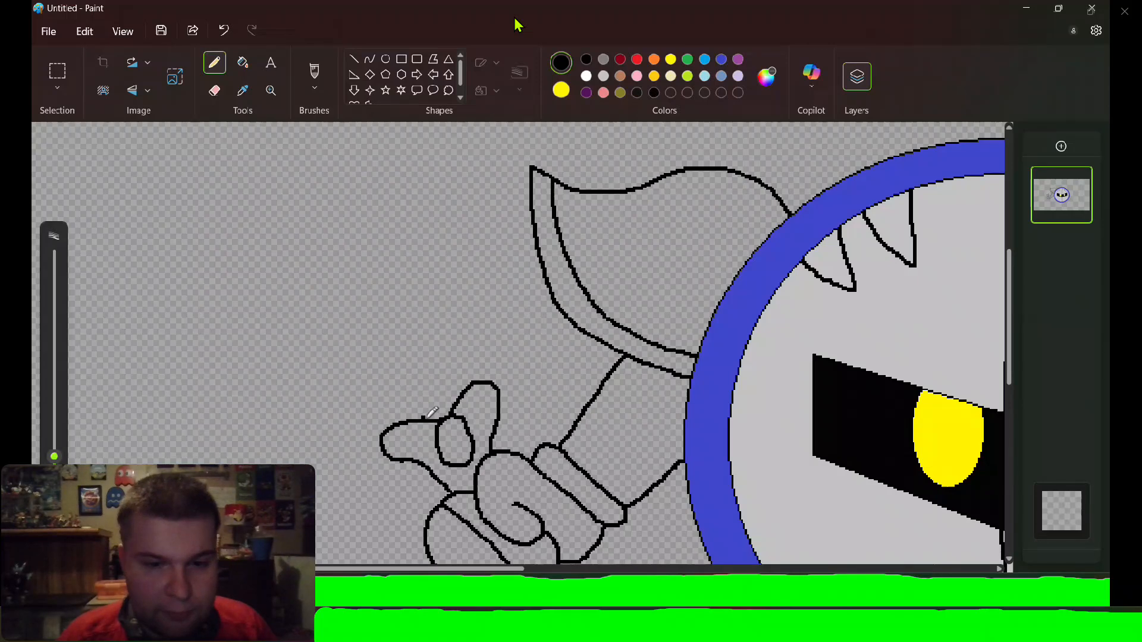
{"action": "left_click_drag", "start_coordinate": [424, 412], "coordinate": [347, 245]}
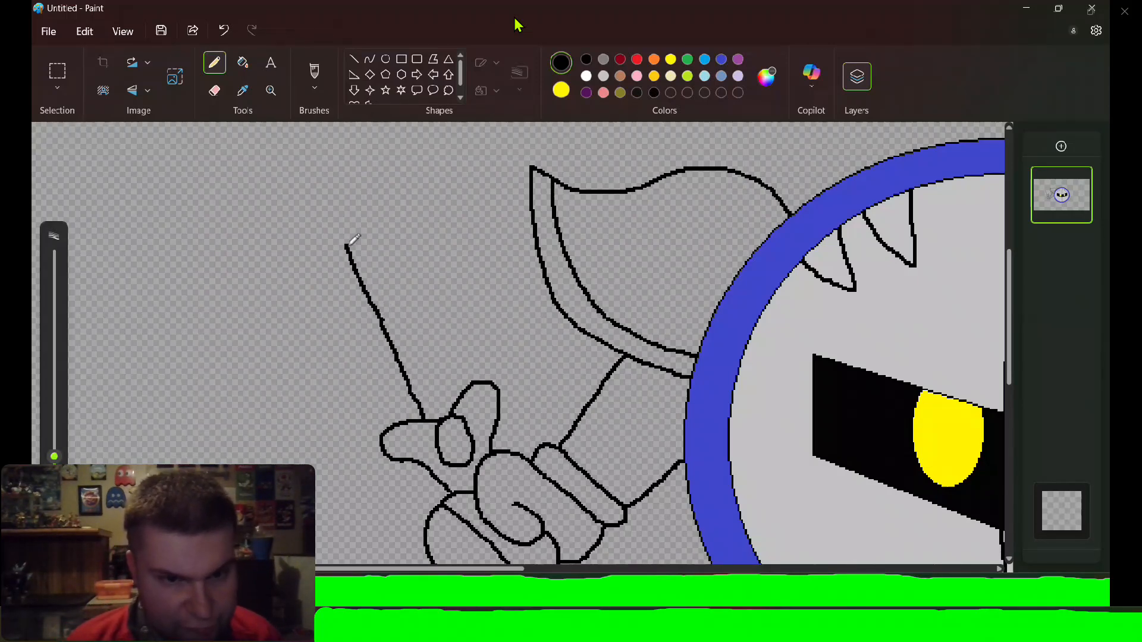
{"action": "key", "text": "ctrl+z"}
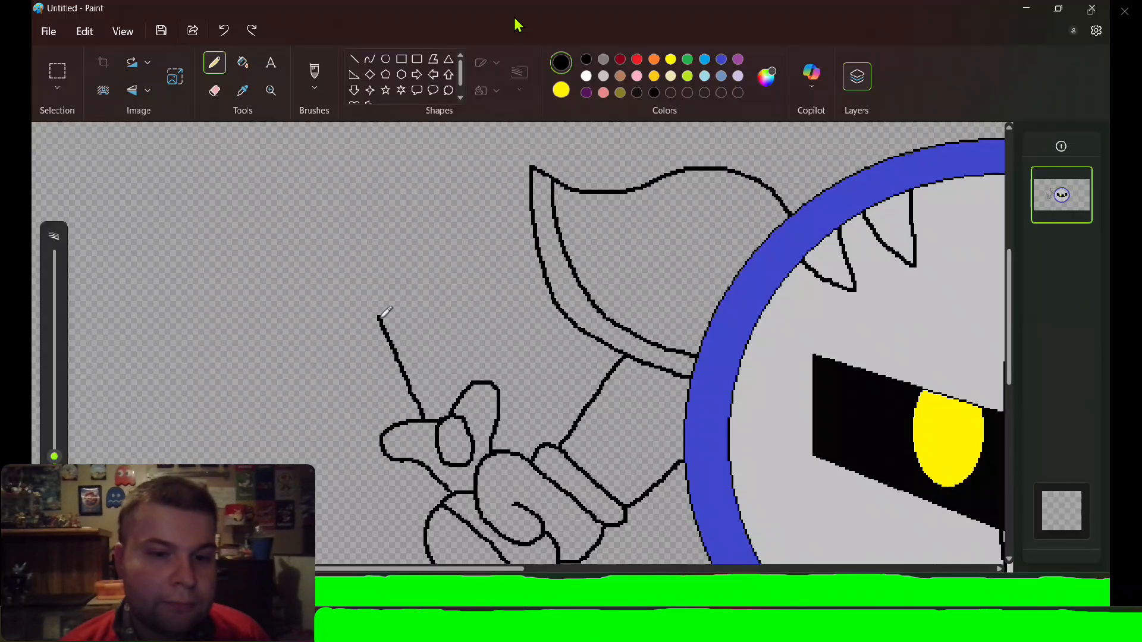
{"action": "left_click_drag", "start_coordinate": [379, 319], "coordinate": [313, 187]}
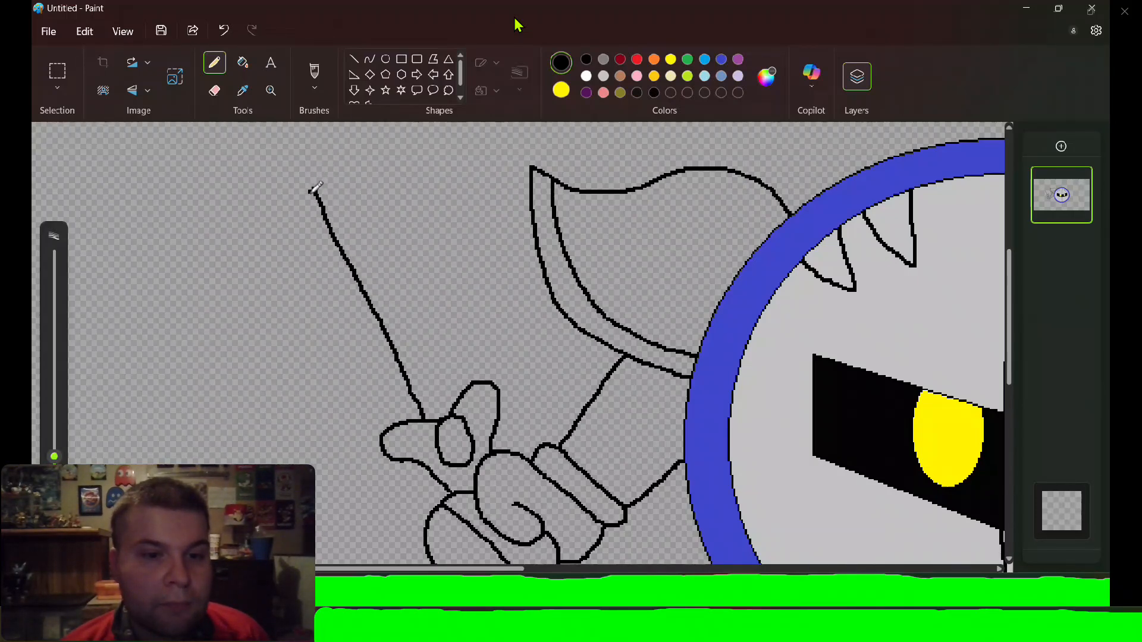
{"action": "mouse_move", "coordinate": [316, 181]}
{"action": "left_mouse_down"}
{"action": "mouse_move", "coordinate": [335, 132]}
{"action": "mouse_move", "coordinate": [384, 136]}
{"action": "mouse_move", "coordinate": [403, 157]}
{"action": "mouse_move", "coordinate": [450, 387]}
{"action": "left_mouse_up"}
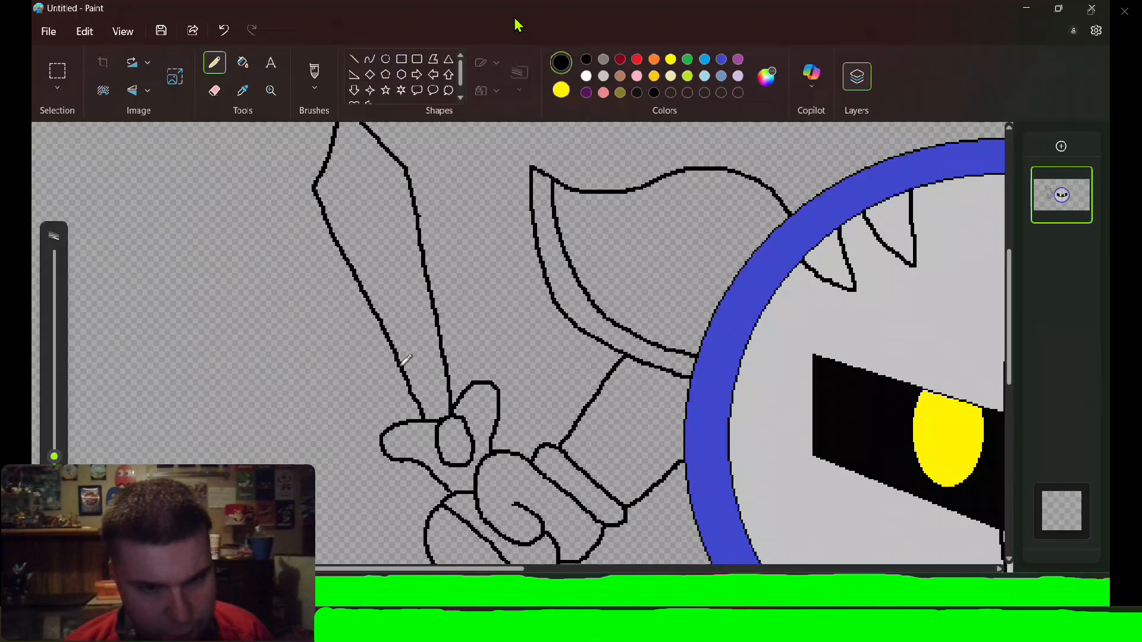
- Pencil four curved, upward-pointing prongs on the sword blade, two along each edge
{"action": "mouse_move", "coordinate": [388, 364]}
{"action": "left_mouse_down"}
{"action": "mouse_move", "coordinate": [354, 348]}
{"action": "mouse_move", "coordinate": [381, 380]}
{"action": "mouse_move", "coordinate": [406, 382]}
{"action": "left_mouse_up"}
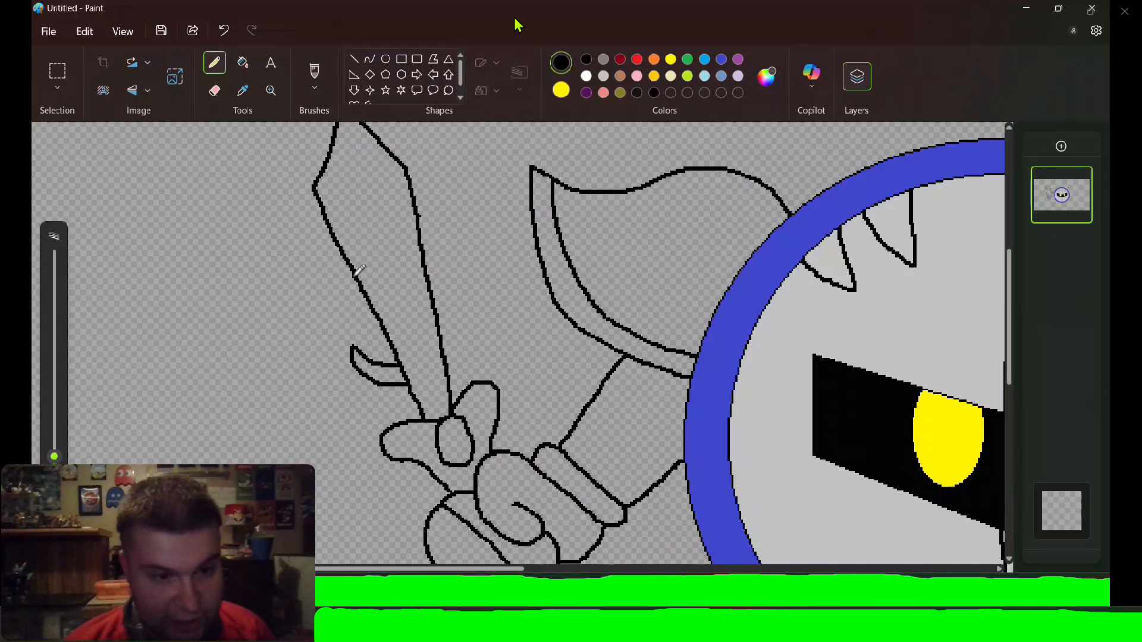
{"action": "mouse_move", "coordinate": [355, 274]}
{"action": "left_mouse_down"}
{"action": "mouse_move", "coordinate": [321, 252]}
{"action": "mouse_move", "coordinate": [340, 286]}
{"action": "mouse_move", "coordinate": [369, 289]}
{"action": "left_mouse_up"}
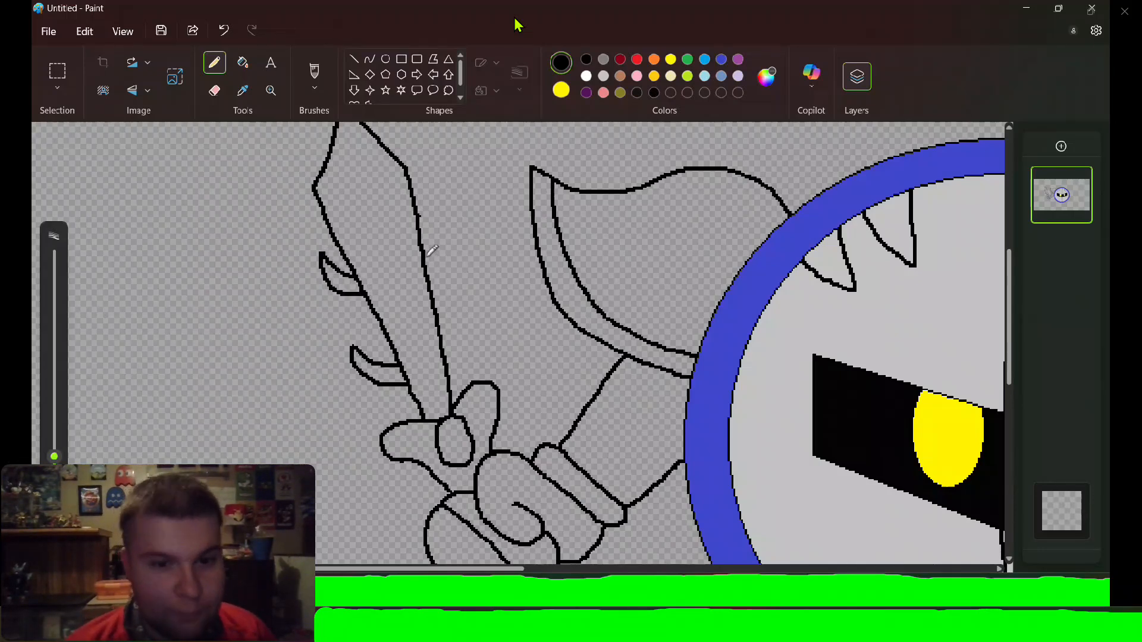
{"action": "left_click_drag", "start_coordinate": [447, 222], "coordinate": [446, 269]}
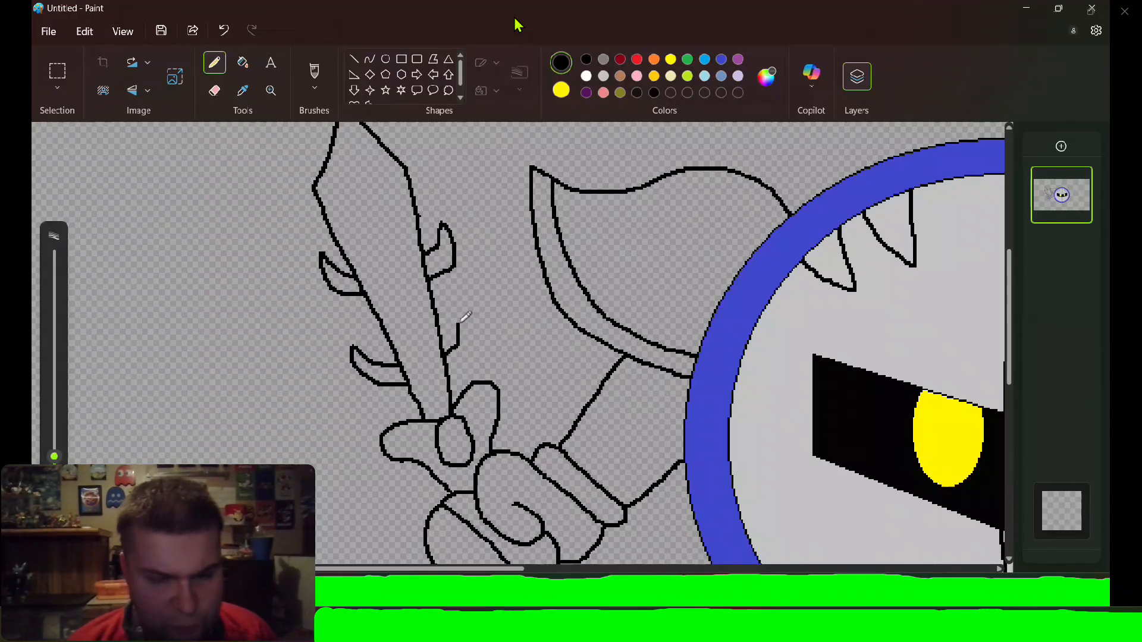
{"action": "left_click_drag", "start_coordinate": [461, 318], "coordinate": [472, 358]}
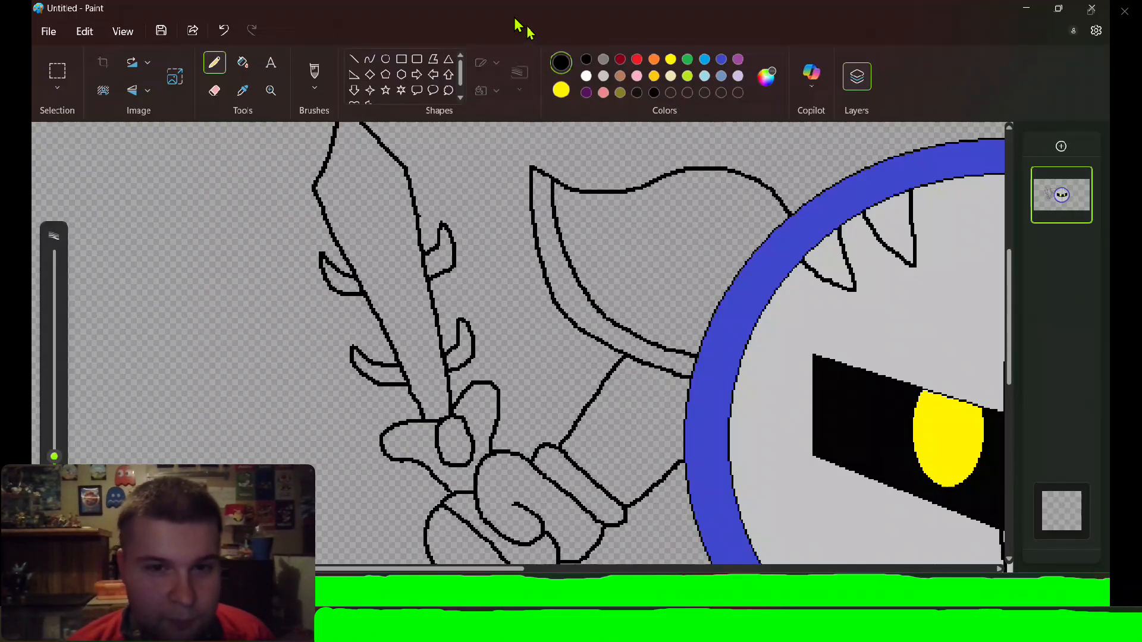
- Pencil the outline of a pointed, curved shoulder pad on the body's right side, mirroring the left one
{"action": "scroll", "coordinate": [450, 392], "scroll_direction": "up", "scroll_amount": 1}
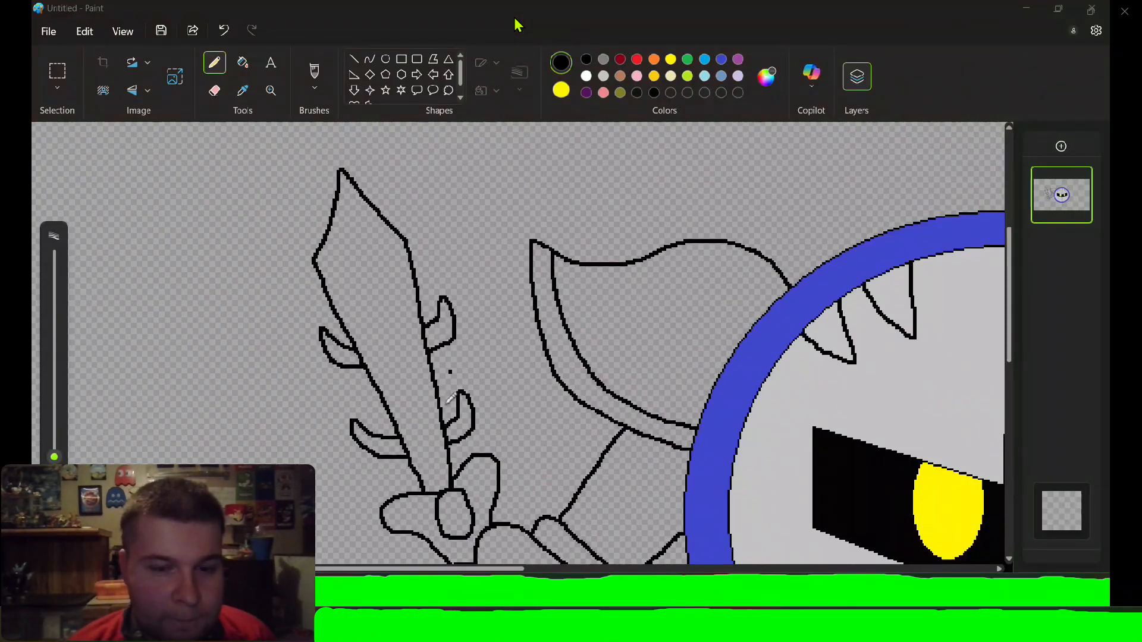
{"action": "left_click_drag", "start_coordinate": [339, 569], "coordinate": [591, 563]}
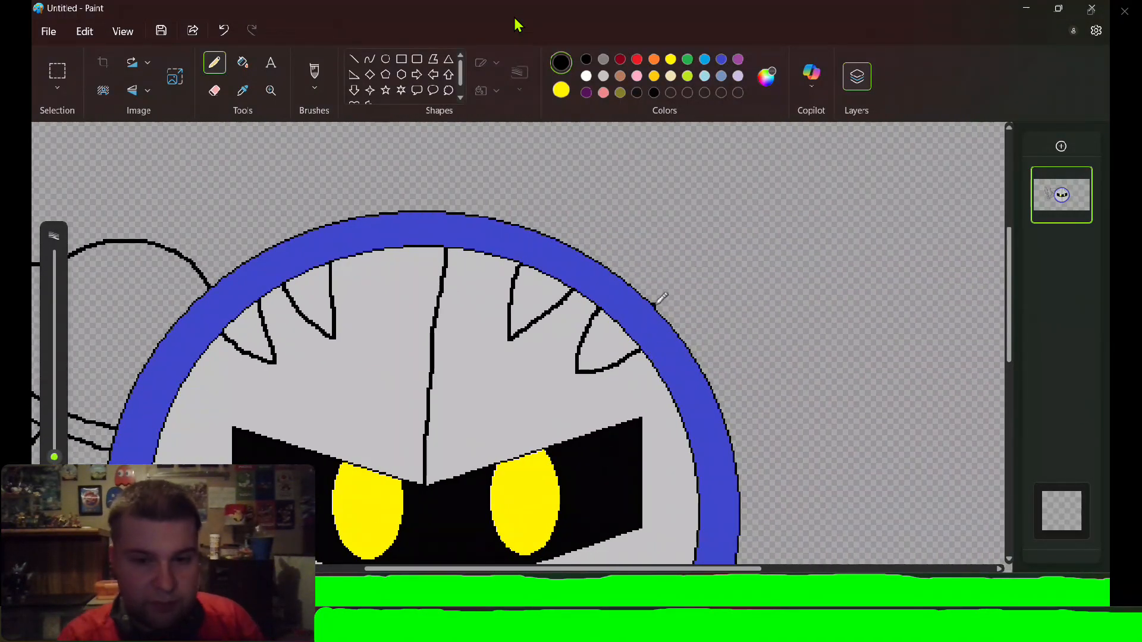
{"action": "mouse_move", "coordinate": [657, 303]}
{"action": "left_mouse_down"}
{"action": "mouse_move", "coordinate": [697, 262]}
{"action": "mouse_move", "coordinate": [770, 258]}
{"action": "mouse_move", "coordinate": [796, 281]}
{"action": "mouse_move", "coordinate": [855, 293]}
{"action": "mouse_move", "coordinate": [916, 263]}
{"action": "mouse_move", "coordinate": [907, 360]}
{"action": "mouse_move", "coordinate": [862, 425]}
{"action": "mouse_move", "coordinate": [751, 461]}
{"action": "left_mouse_up"}
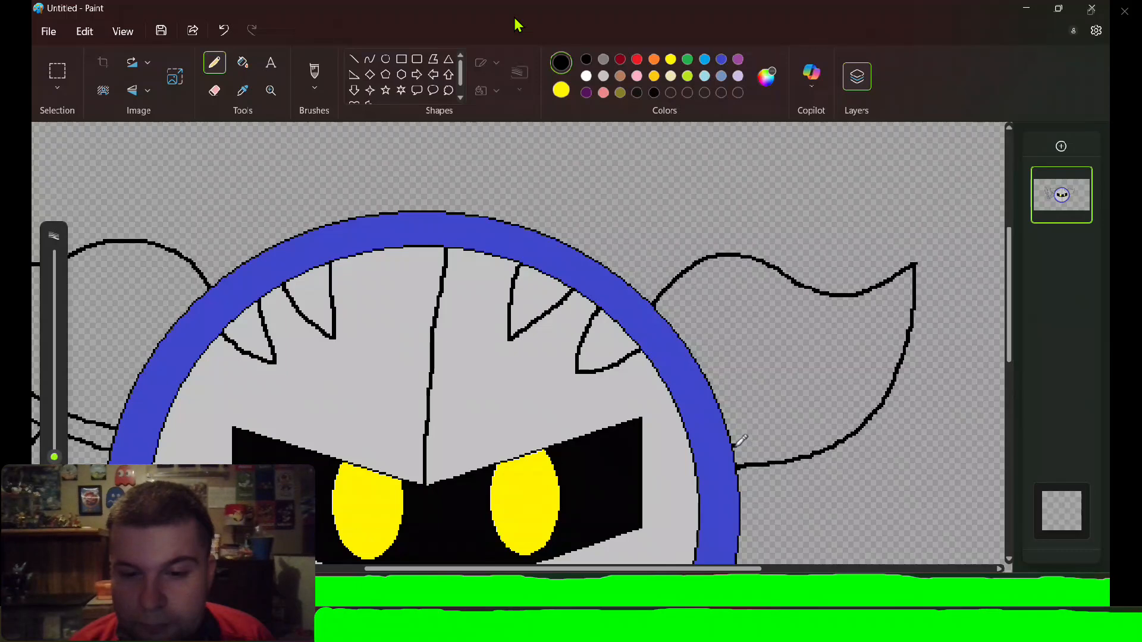
- Pencil a curved inner rim line along the outer edge of the right shoulder pad and erase the stray marks around it
{"action": "mouse_move", "coordinate": [735, 446]}
{"action": "left_mouse_down"}
{"action": "mouse_move", "coordinate": [831, 412]}
{"action": "mouse_move", "coordinate": [866, 367]}
{"action": "mouse_move", "coordinate": [896, 277]}
{"action": "left_mouse_up"}
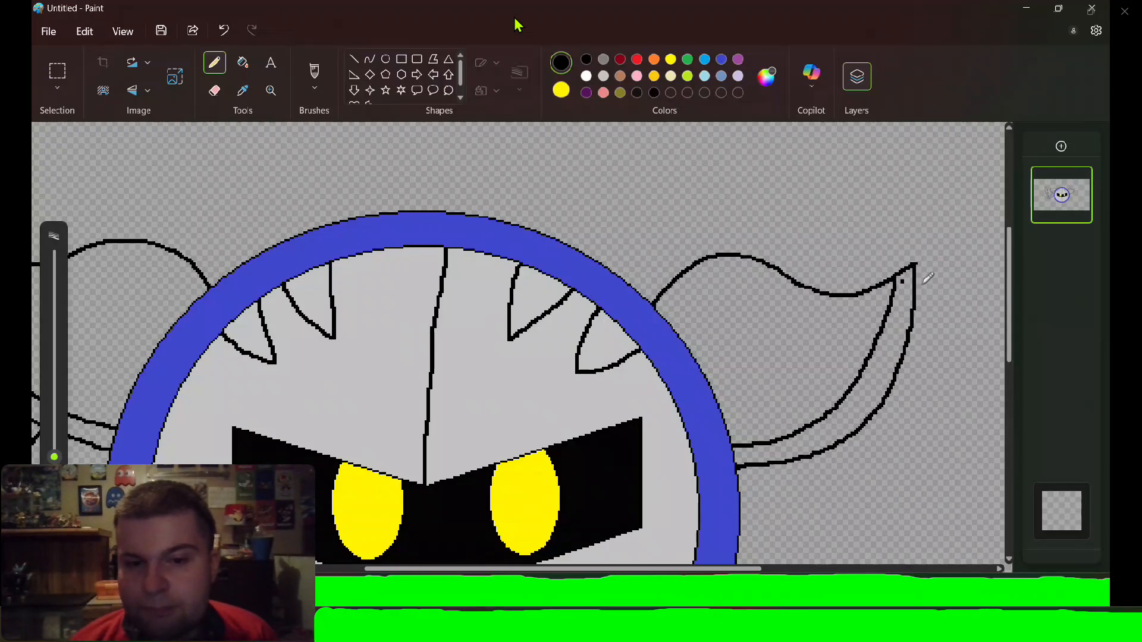
{"action": "key", "text": "e"}
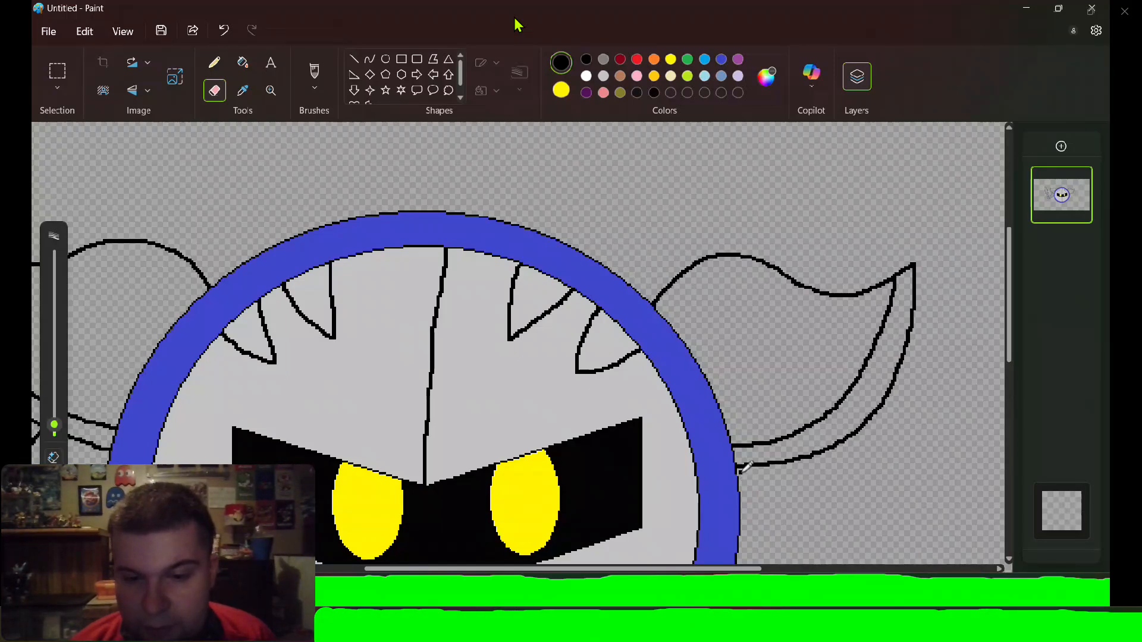
{"action": "key", "text": "p"}
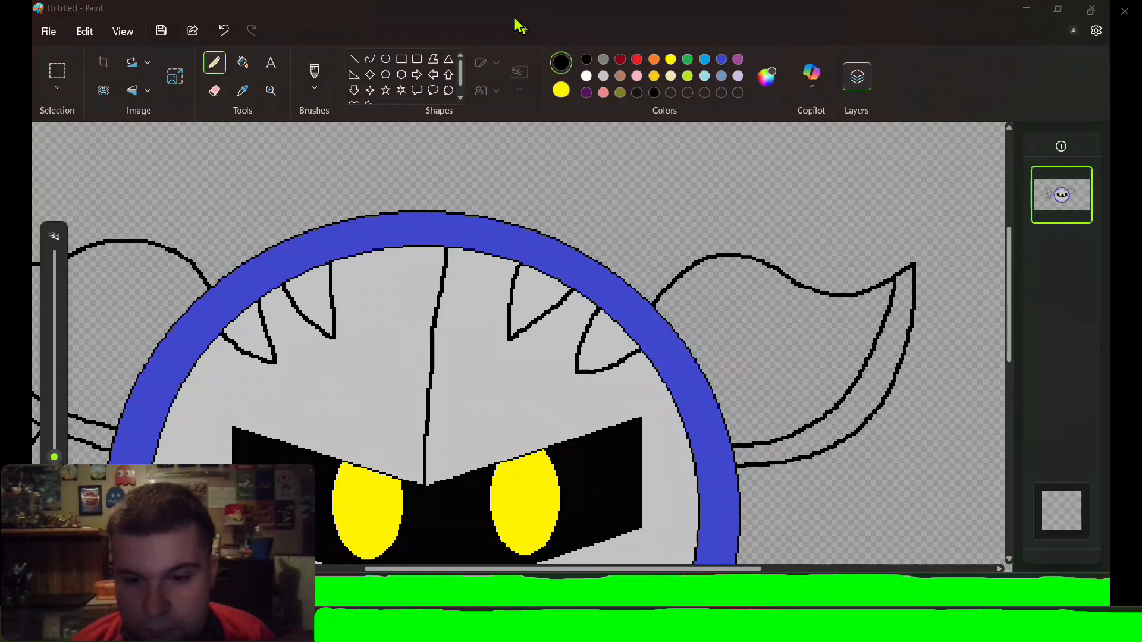
- Pencil the right arm hanging down from beneath the shoulder pad and add a rounded glove cuff at its end
{"action": "left_click_drag", "start_coordinate": [1012, 255], "coordinate": [1032, 328]}
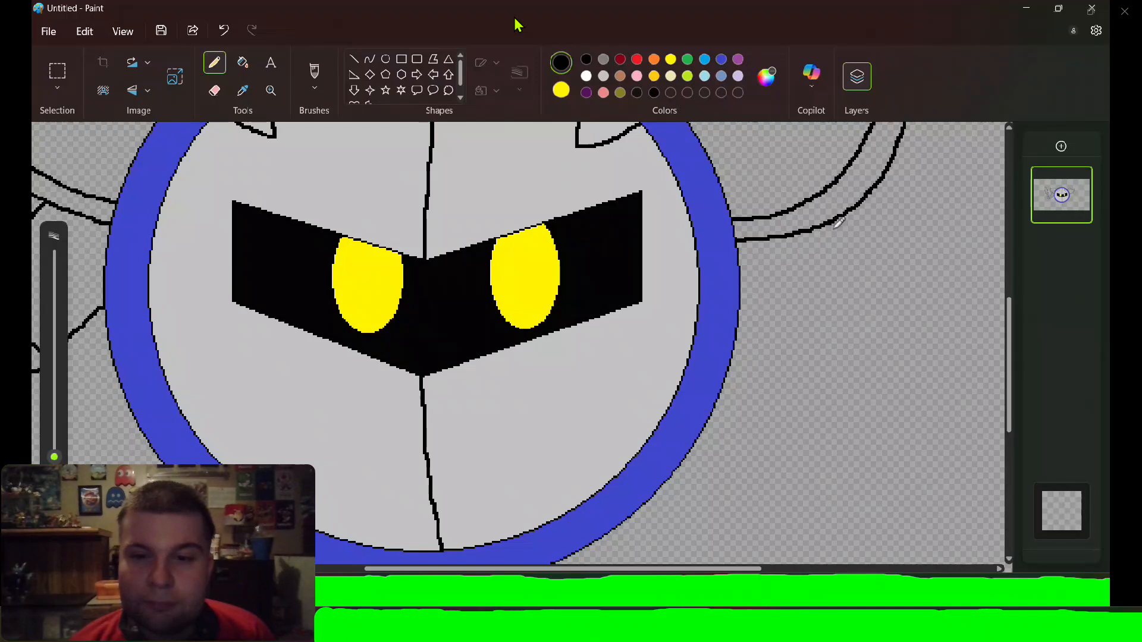
{"action": "mouse_move", "coordinate": [836, 223]}
{"action": "left_mouse_down"}
{"action": "mouse_move", "coordinate": [872, 379]}
{"action": "mouse_move", "coordinate": [819, 405]}
{"action": "mouse_move", "coordinate": [771, 407]}
{"action": "mouse_move", "coordinate": [737, 333]}
{"action": "left_mouse_up"}
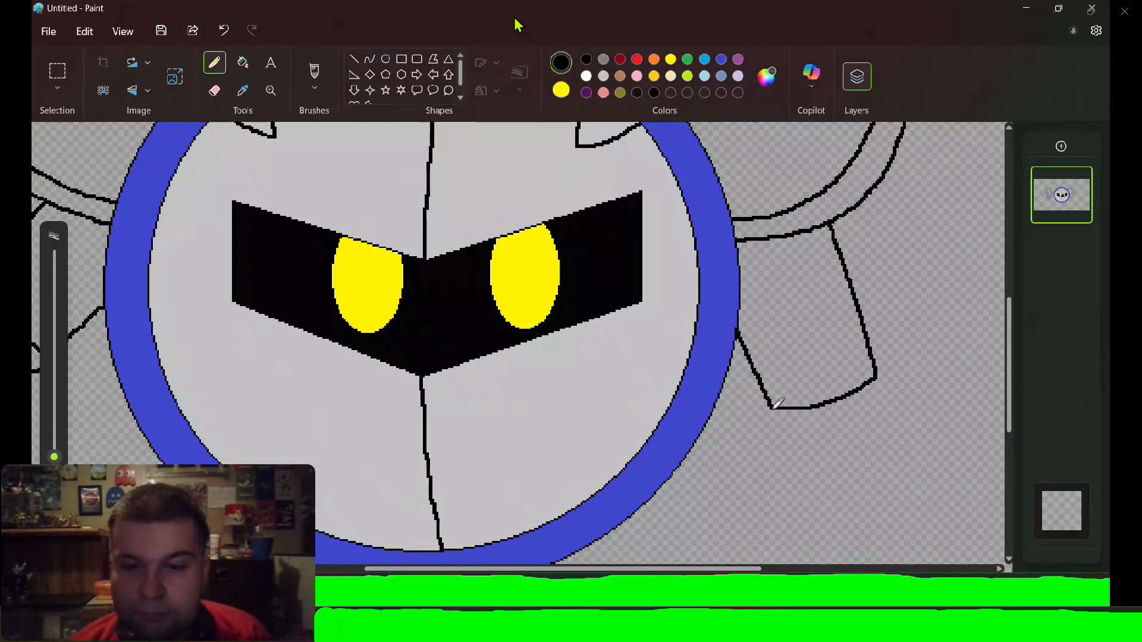
{"action": "mouse_move", "coordinate": [774, 404]}
{"action": "left_mouse_down"}
{"action": "mouse_move", "coordinate": [773, 436]}
{"action": "mouse_move", "coordinate": [835, 430]}
{"action": "mouse_move", "coordinate": [883, 401]}
{"action": "mouse_move", "coordinate": [883, 372]}
{"action": "left_mouse_up"}
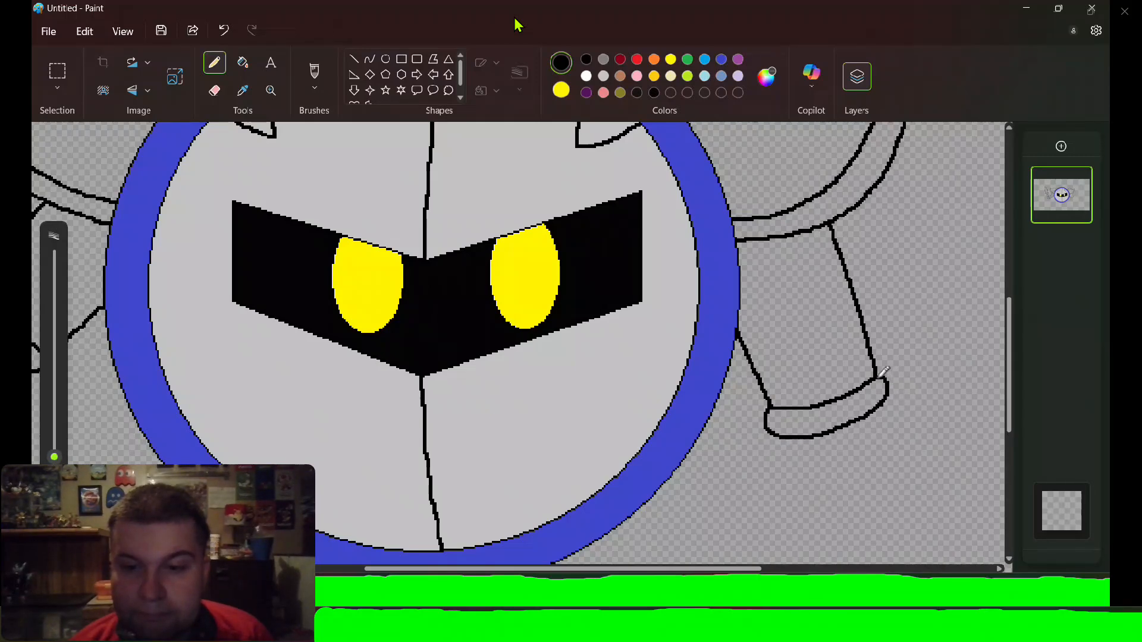
- Pencil a mitten-shaped glove with a thumb below the right cuff and add two curved lines across it
{"action": "left_click_drag", "start_coordinate": [1013, 325], "coordinate": [1015, 368]}
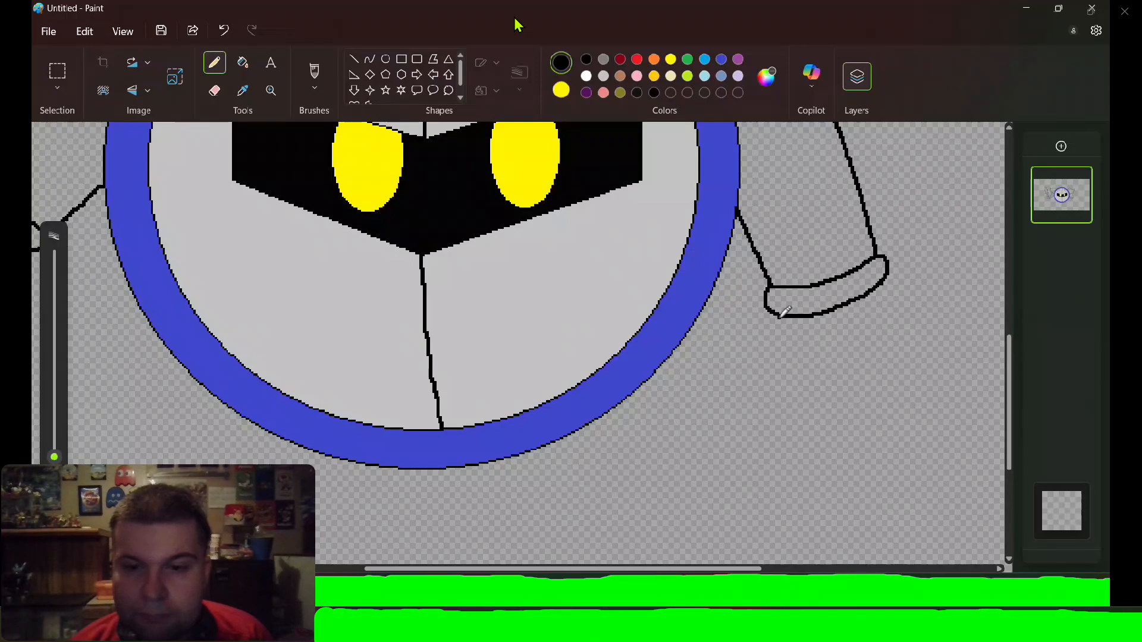
{"action": "mouse_move", "coordinate": [780, 316]}
{"action": "left_mouse_down"}
{"action": "mouse_move", "coordinate": [792, 376]}
{"action": "mouse_move", "coordinate": [820, 377]}
{"action": "mouse_move", "coordinate": [824, 403]}
{"action": "mouse_move", "coordinate": [875, 443]}
{"action": "mouse_move", "coordinate": [923, 431]}
{"action": "mouse_move", "coordinate": [941, 389]}
{"action": "mouse_move", "coordinate": [889, 280]}
{"action": "left_mouse_up"}
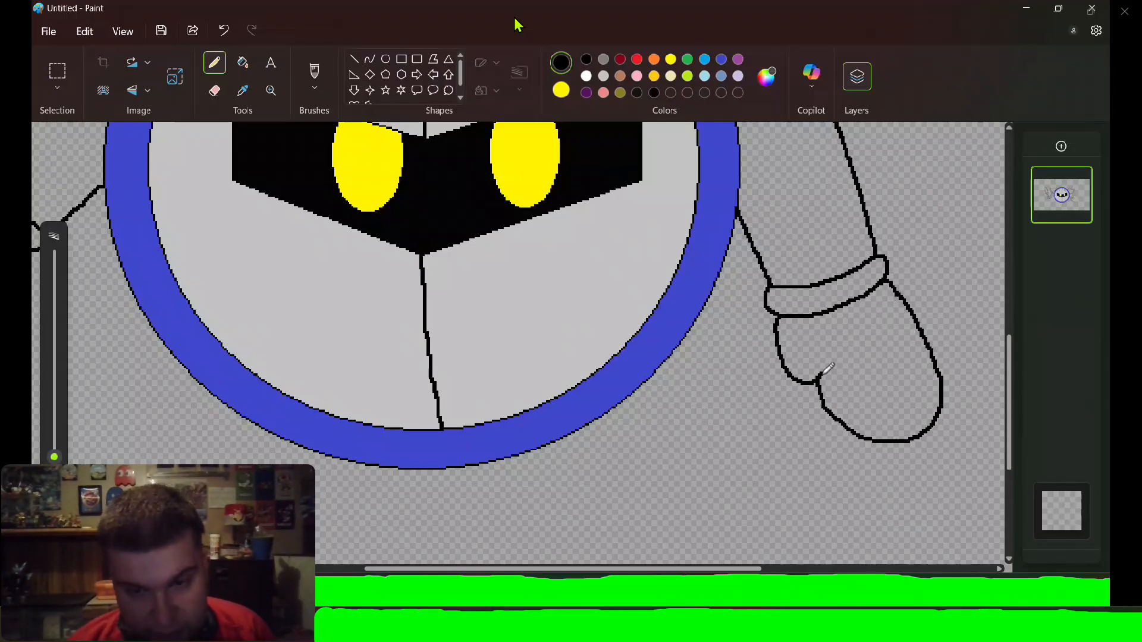
{"action": "mouse_move", "coordinate": [820, 375]}
{"action": "left_mouse_down"}
{"action": "mouse_move", "coordinate": [852, 335]}
{"action": "mouse_move", "coordinate": [908, 309]}
{"action": "left_mouse_up"}
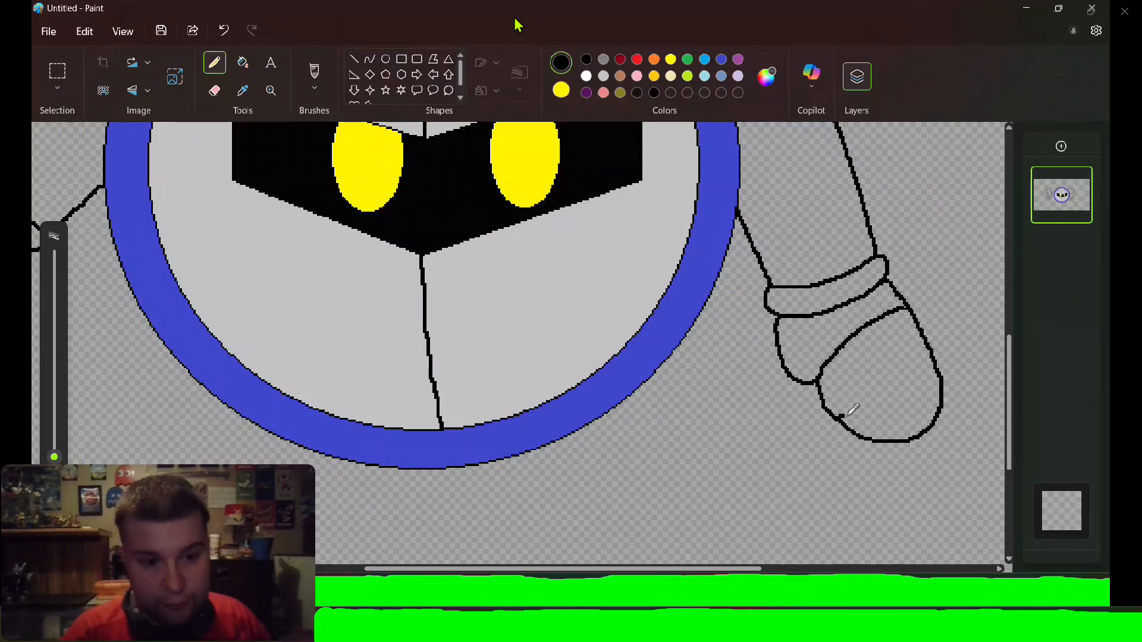
{"action": "left_click_drag", "start_coordinate": [851, 412], "coordinate": [937, 357]}
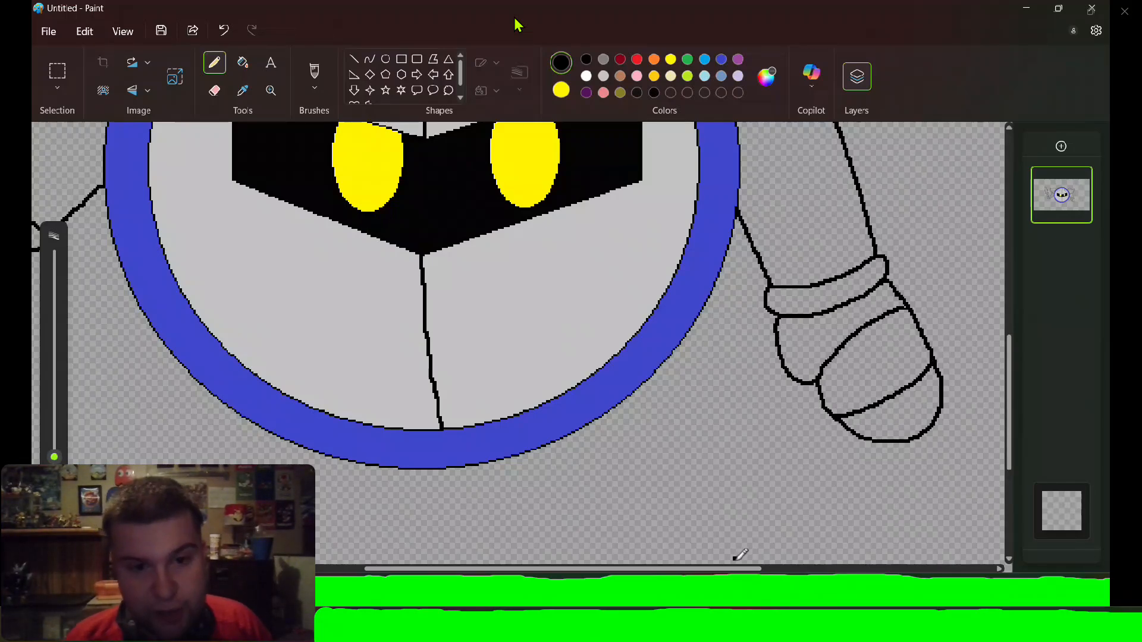
- Pencil the outlines of two rounded, downward-pointing feet beneath the blue body ring
{"action": "left_click_drag", "start_coordinate": [741, 572], "coordinate": [706, 571]}
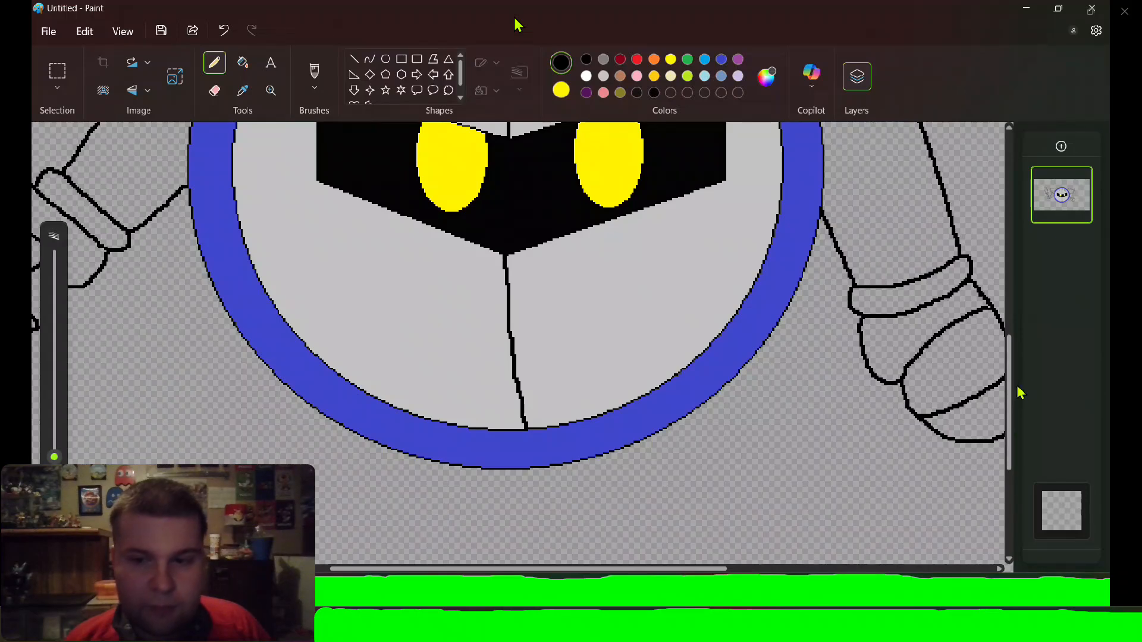
{"action": "left_click_drag", "start_coordinate": [1013, 373], "coordinate": [1015, 426]}
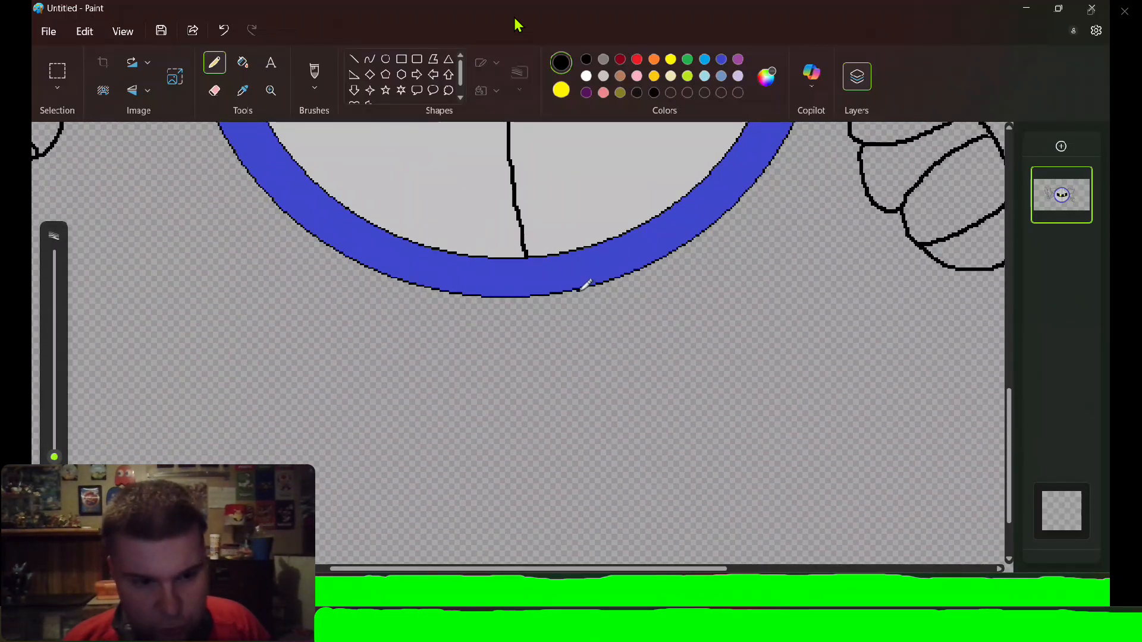
{"action": "mouse_move", "coordinate": [582, 289]}
{"action": "left_mouse_down"}
{"action": "mouse_move", "coordinate": [603, 352]}
{"action": "mouse_move", "coordinate": [646, 398]}
{"action": "mouse_move", "coordinate": [704, 438]}
{"action": "mouse_move", "coordinate": [759, 444]}
{"action": "mouse_move", "coordinate": [776, 431]}
{"action": "mouse_move", "coordinate": [785, 375]}
{"action": "mouse_move", "coordinate": [757, 184]}
{"action": "left_mouse_up"}
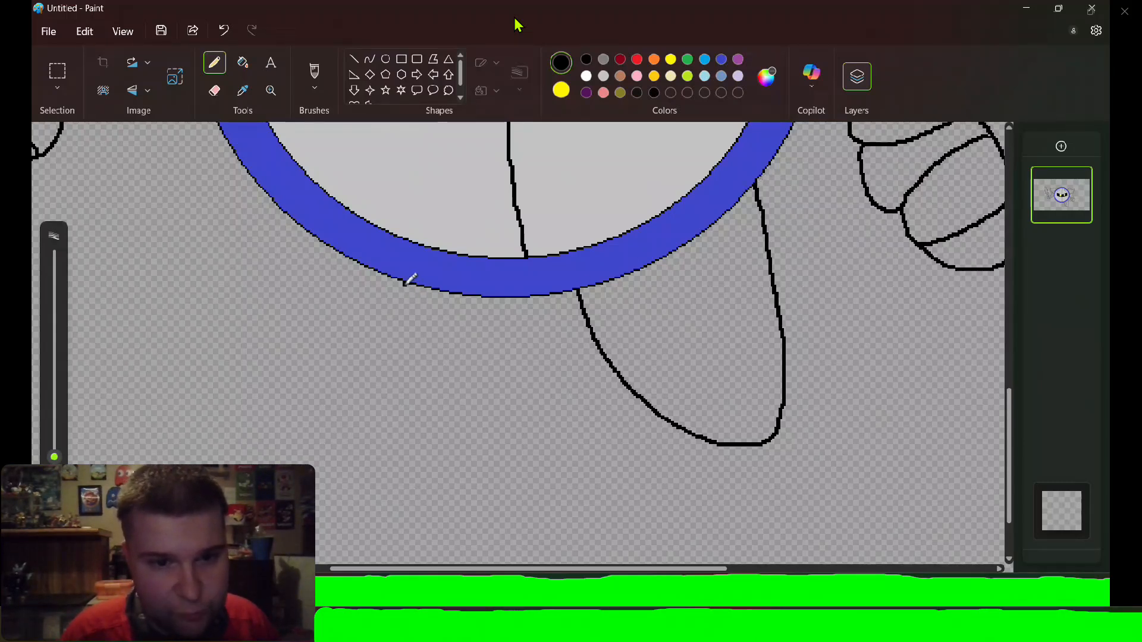
{"action": "mouse_move", "coordinate": [403, 279]}
{"action": "left_mouse_down"}
{"action": "mouse_move", "coordinate": [458, 400]}
{"action": "mouse_move", "coordinate": [518, 437]}
{"action": "mouse_move", "coordinate": [557, 433]}
{"action": "mouse_move", "coordinate": [573, 289]}
{"action": "left_mouse_up"}
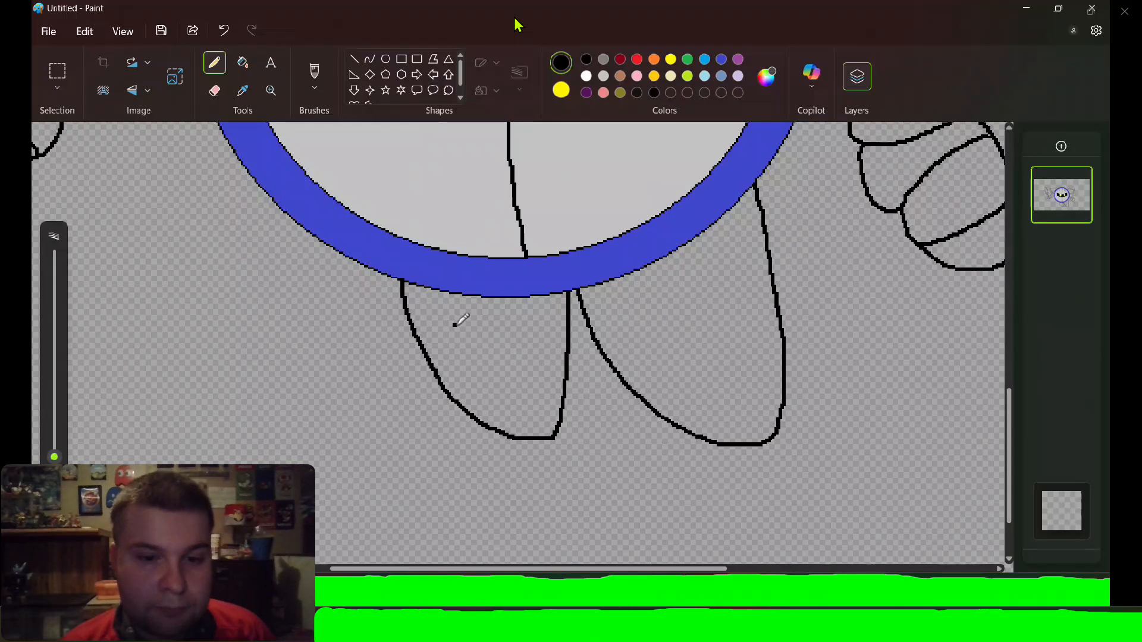
- Pencil a peaked toe-cap line, a curved band line and a short ankle plate edge on the left foot
{"action": "left_click_drag", "start_coordinate": [454, 324], "coordinate": [562, 365]}
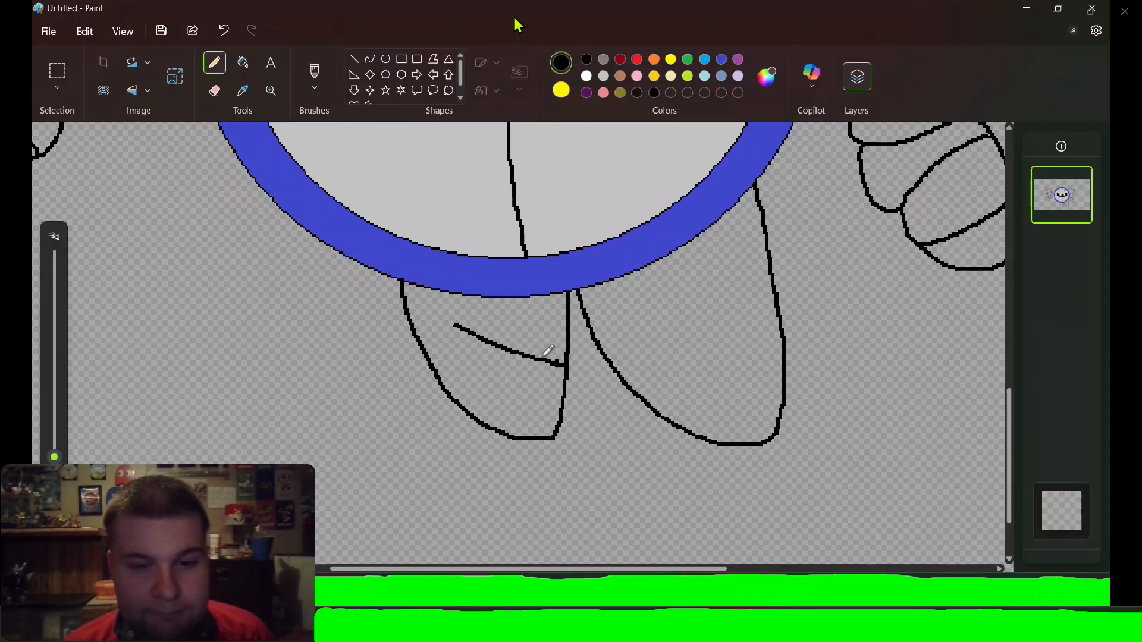
{"action": "left_click_drag", "start_coordinate": [454, 325], "coordinate": [432, 358]}
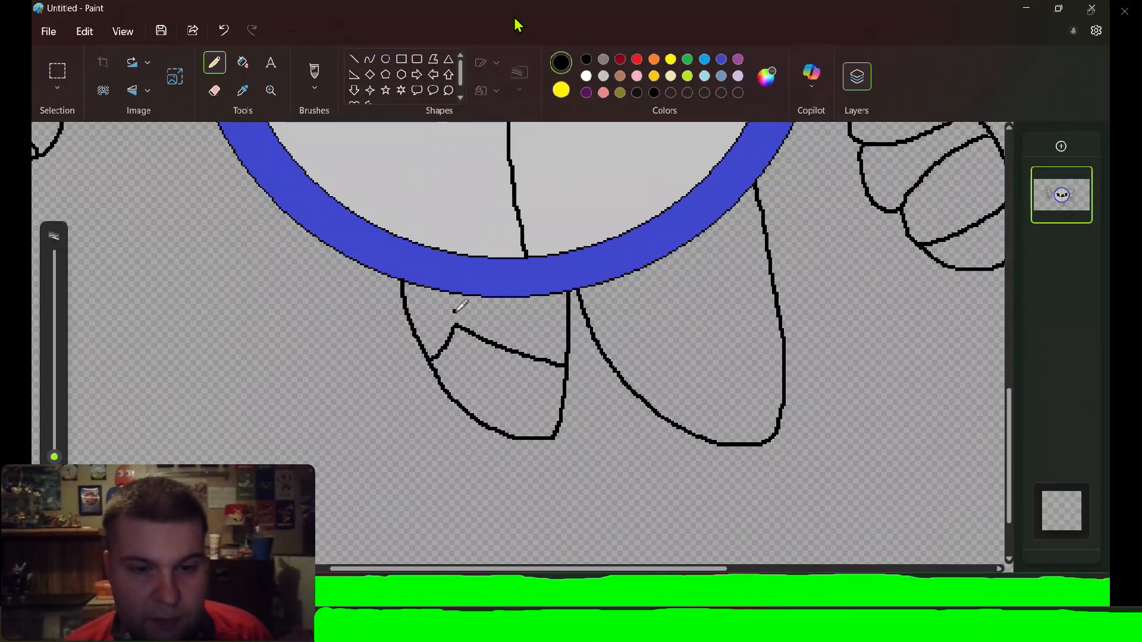
{"action": "mouse_move", "coordinate": [454, 312]}
{"action": "left_mouse_down"}
{"action": "mouse_move", "coordinate": [529, 320]}
{"action": "mouse_move", "coordinate": [551, 316]}
{"action": "mouse_move", "coordinate": [546, 296]}
{"action": "left_mouse_up"}
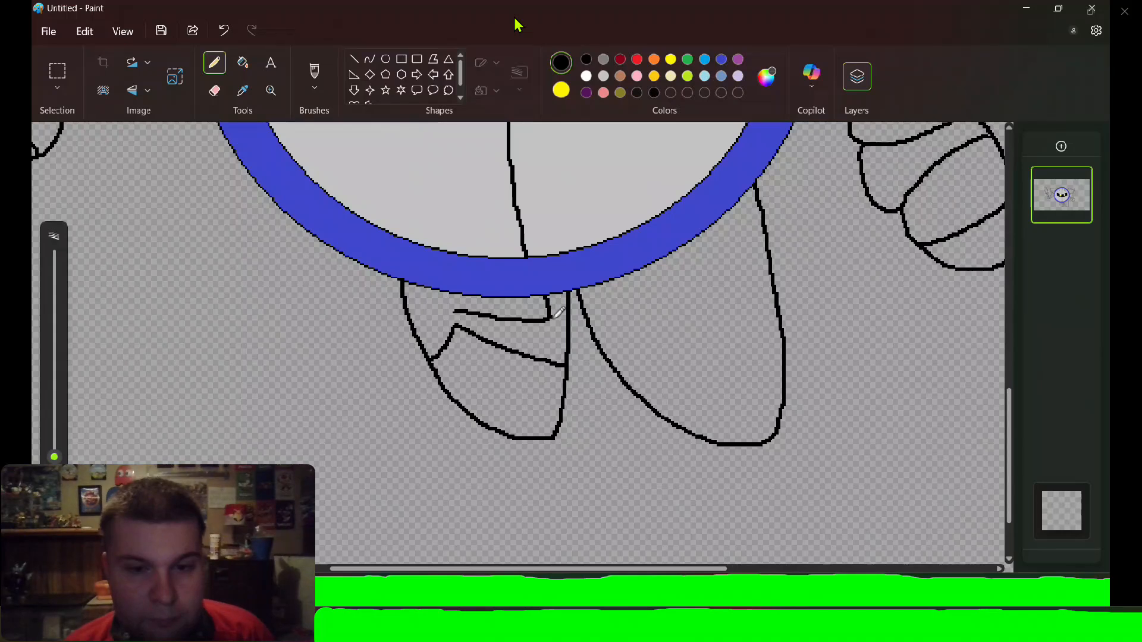
{"action": "left_click_drag", "start_coordinate": [549, 317], "coordinate": [567, 316]}
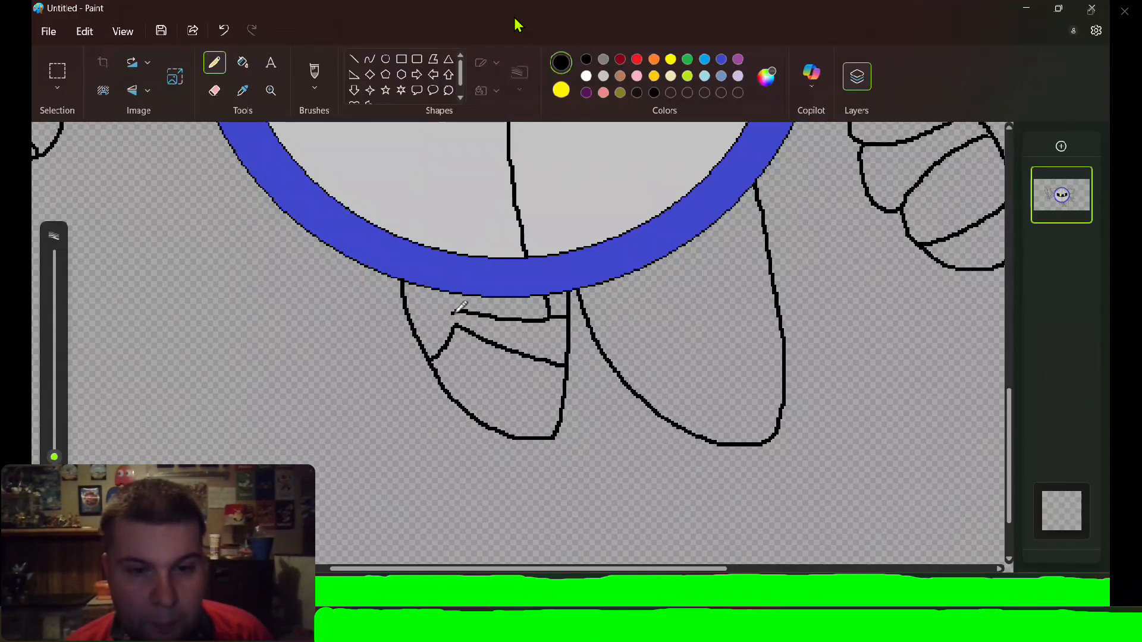
{"action": "left_click_drag", "start_coordinate": [454, 312], "coordinate": [418, 322]}
- Pencil a peaked toe-cap line on the right foot, with an ankle plate and band lines above it
{"action": "mouse_move", "coordinate": [627, 376]}
{"action": "left_mouse_down"}
{"action": "mouse_move", "coordinate": [666, 307]}
{"action": "mouse_move", "coordinate": [784, 342]}
{"action": "left_mouse_up"}
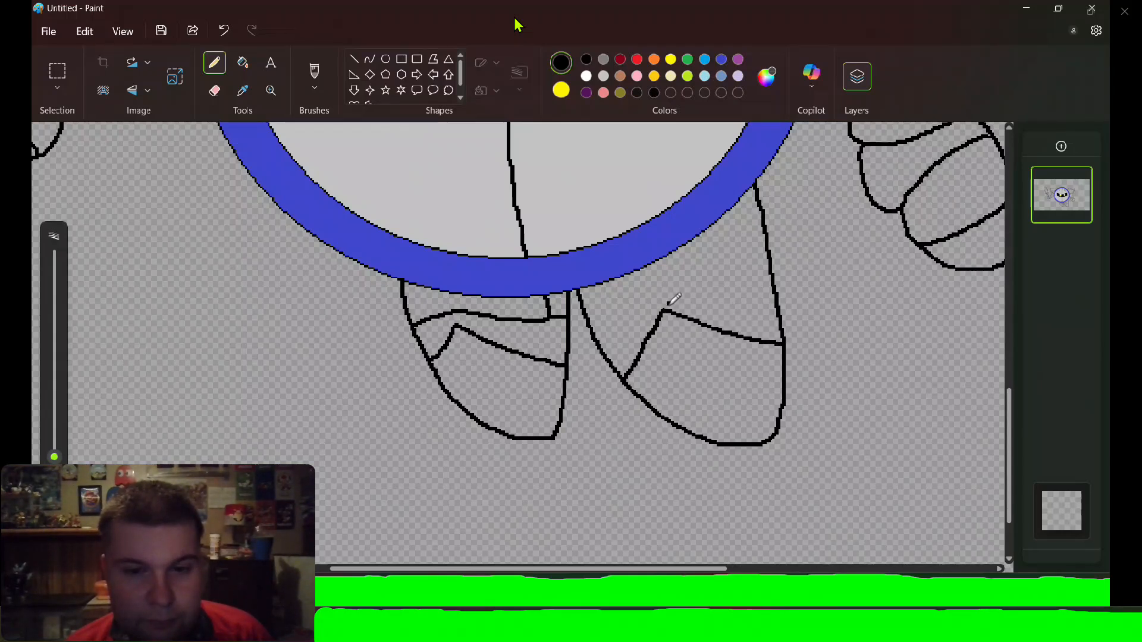
{"action": "mouse_move", "coordinate": [660, 294]}
{"action": "left_mouse_down"}
{"action": "mouse_move", "coordinate": [752, 287]}
{"action": "mouse_move", "coordinate": [748, 247]}
{"action": "mouse_move", "coordinate": [680, 248]}
{"action": "left_mouse_up"}
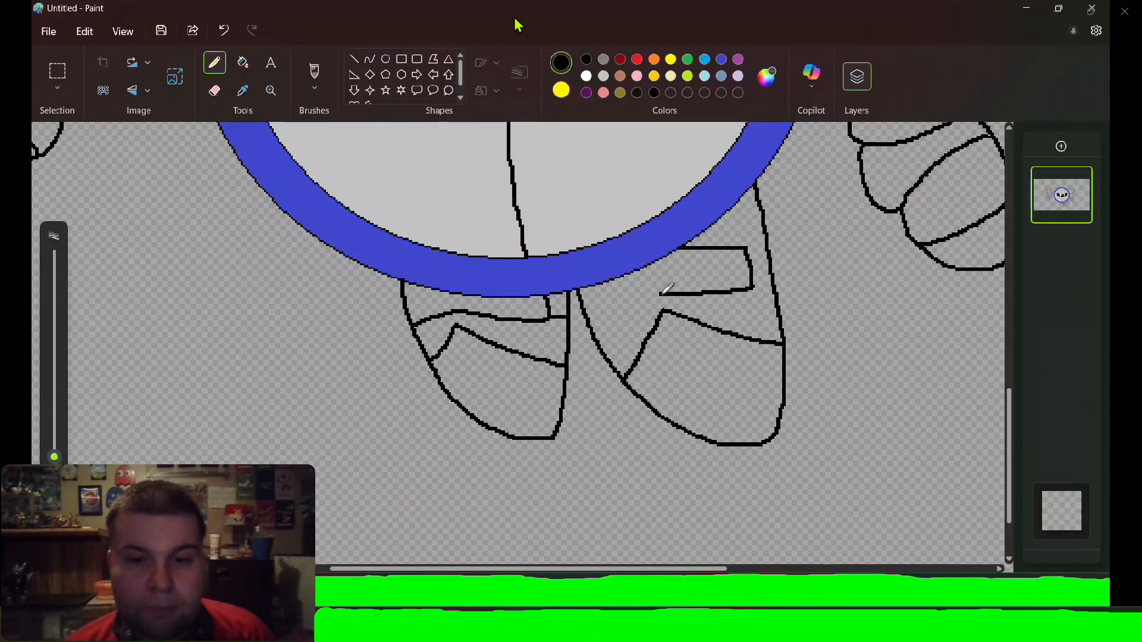
{"action": "left_click_drag", "start_coordinate": [653, 293], "coordinate": [597, 325]}
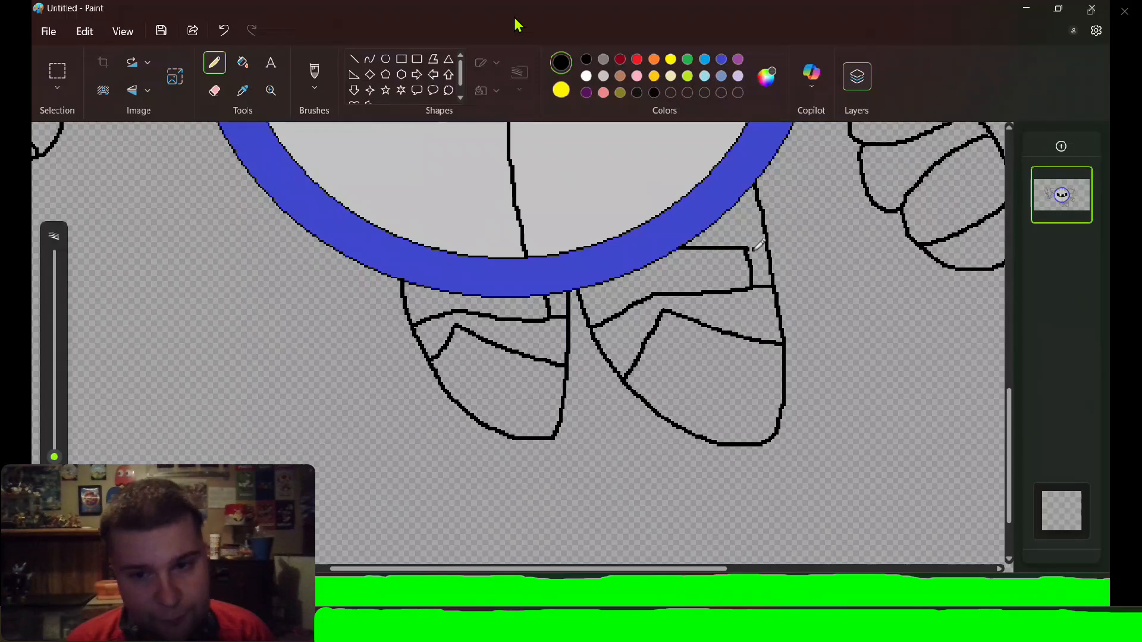
{"action": "left_click_drag", "start_coordinate": [751, 250], "coordinate": [769, 249]}
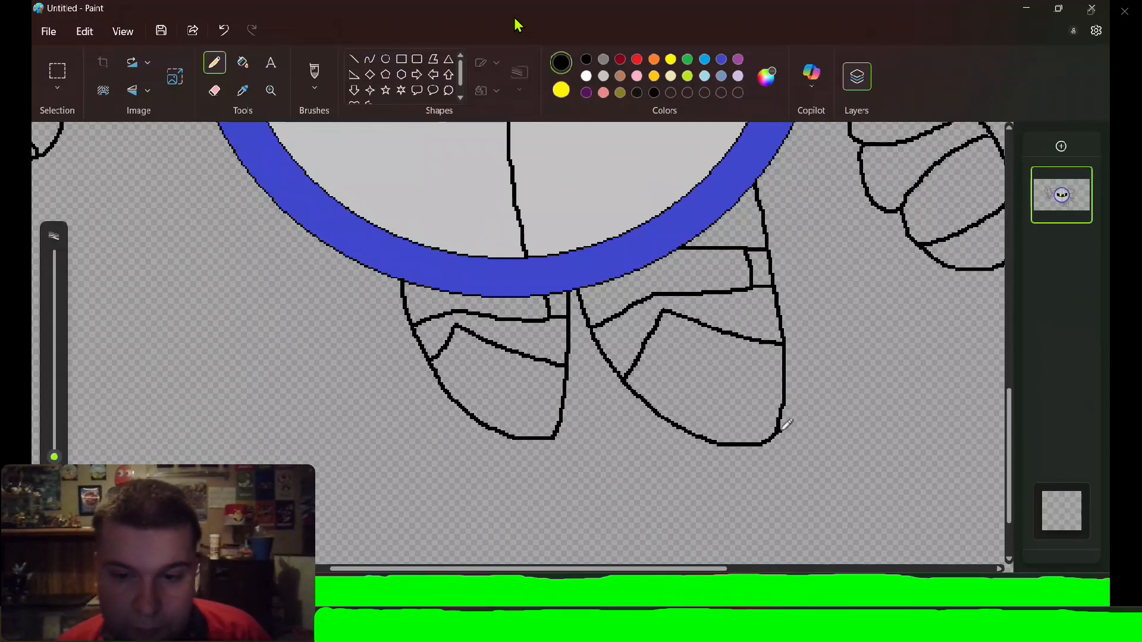
- Pencil a thin sole edge along the outer side of each foot, continuing the right one up to the body ring
{"action": "mouse_move", "coordinate": [778, 429]}
{"action": "left_mouse_down"}
{"action": "mouse_move", "coordinate": [793, 353]}
{"action": "mouse_move", "coordinate": [785, 256]}
{"action": "left_mouse_up"}
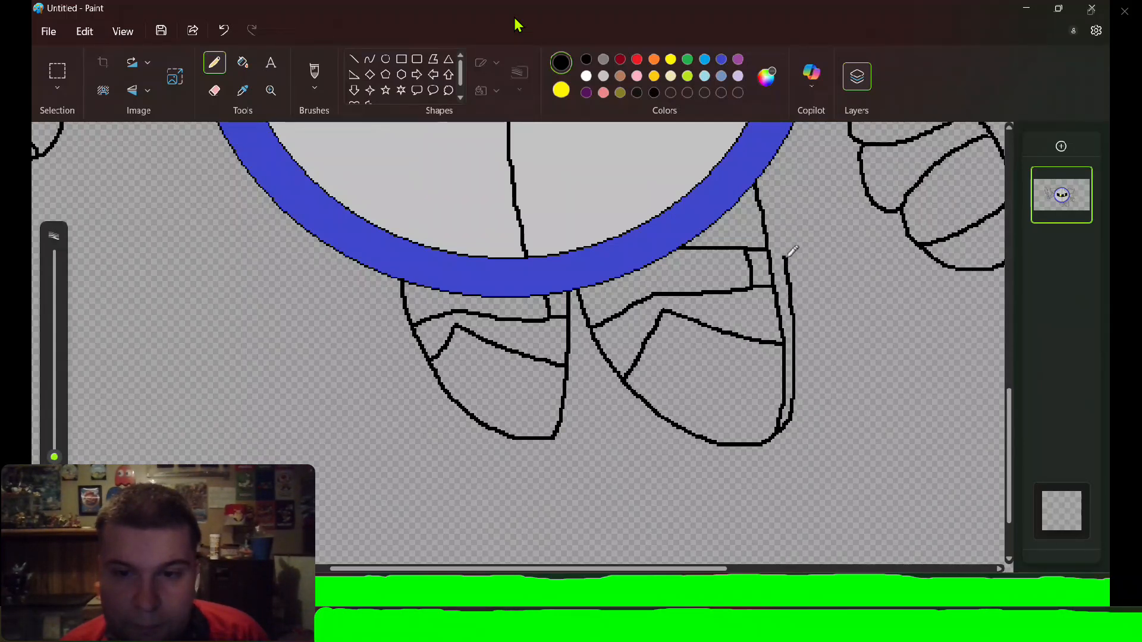
{"action": "mouse_move", "coordinate": [784, 256]}
{"action": "left_mouse_down"}
{"action": "mouse_move", "coordinate": [772, 244]}
{"action": "mouse_move", "coordinate": [782, 205]}
{"action": "mouse_move", "coordinate": [766, 172]}
{"action": "left_mouse_up"}
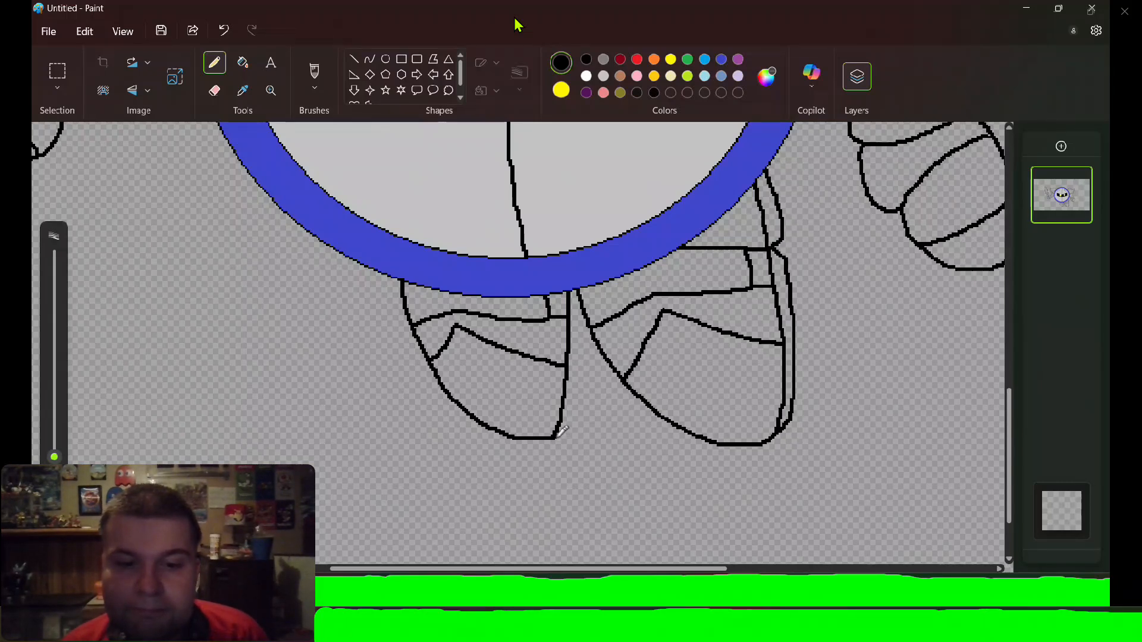
{"action": "mouse_move", "coordinate": [558, 436]}
{"action": "left_mouse_down"}
{"action": "mouse_move", "coordinate": [580, 393]}
{"action": "mouse_move", "coordinate": [580, 302]}
{"action": "left_mouse_up"}
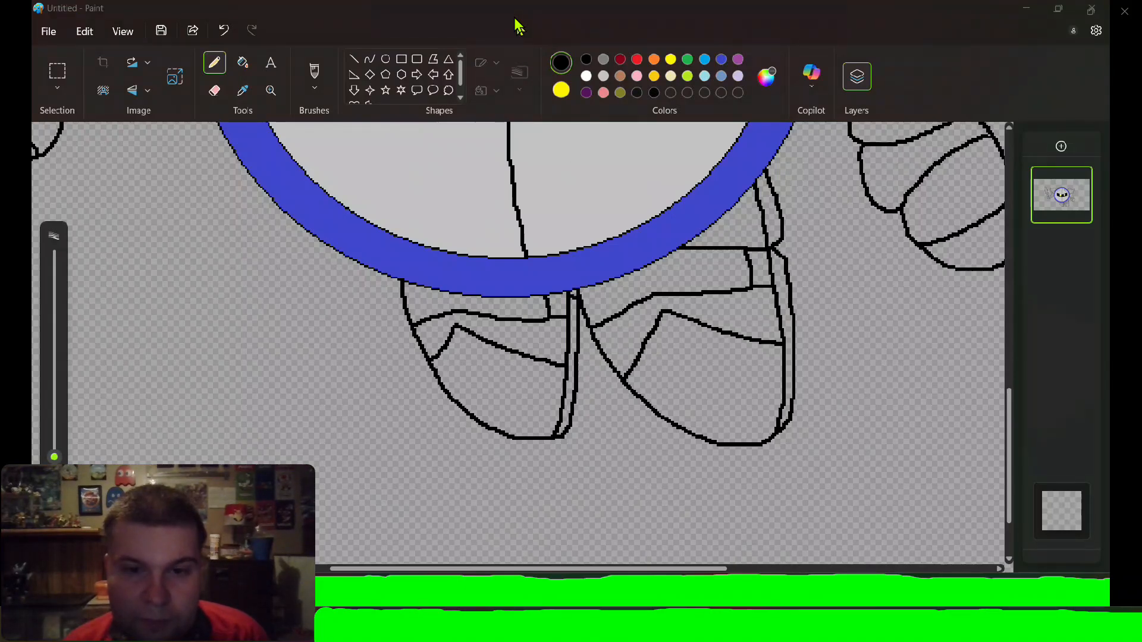
{"action": "left_click", "coordinate": [375, 19]}
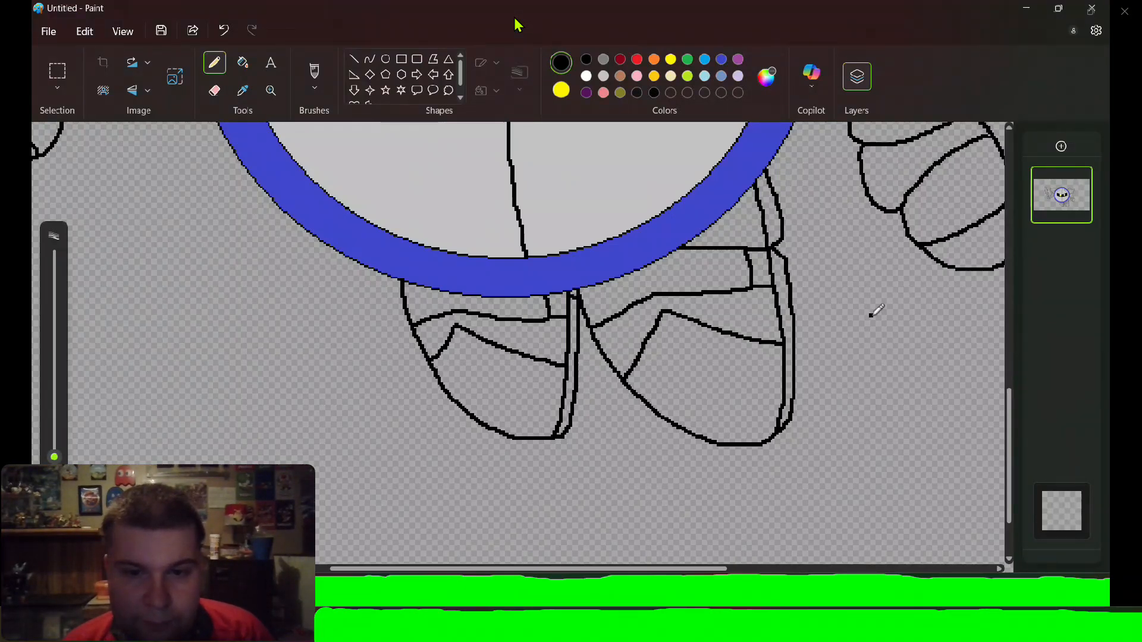
- Pencil the upper edge of a bat wing rising from the top of the body ring and its long, curved outer finger
{"action": "scroll", "coordinate": [872, 315], "scroll_direction": "down", "scroll_amount": 3}
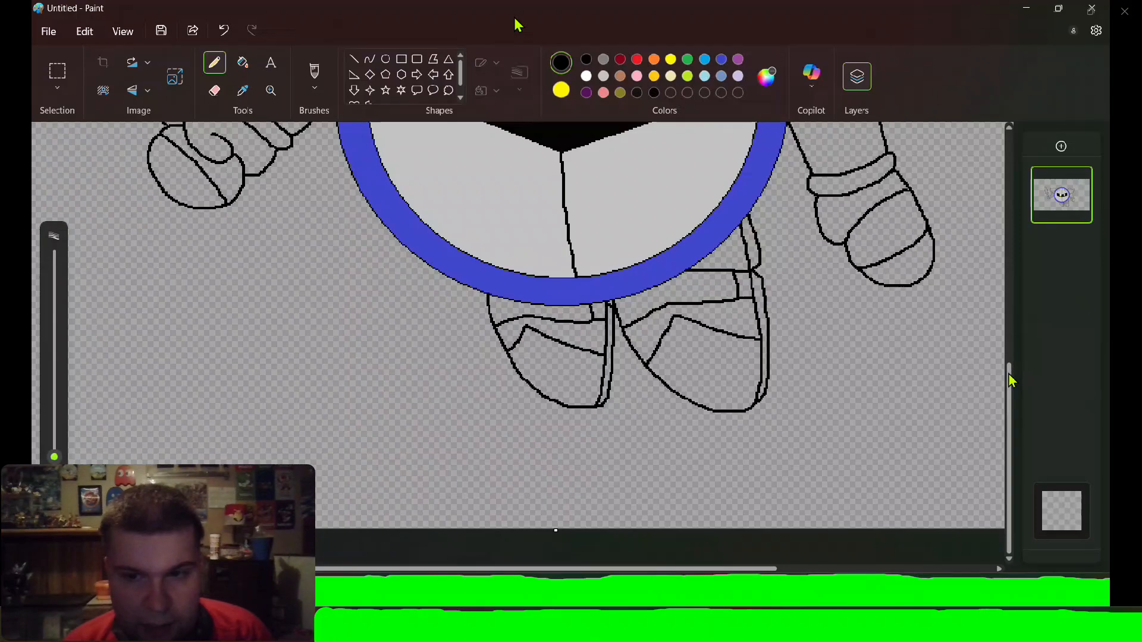
{"action": "mouse_move", "coordinate": [1011, 381]}
{"action": "left_mouse_down"}
{"action": "mouse_move", "coordinate": [1032, 221]}
{"action": "mouse_move", "coordinate": [978, 154]}
{"action": "left_mouse_up"}
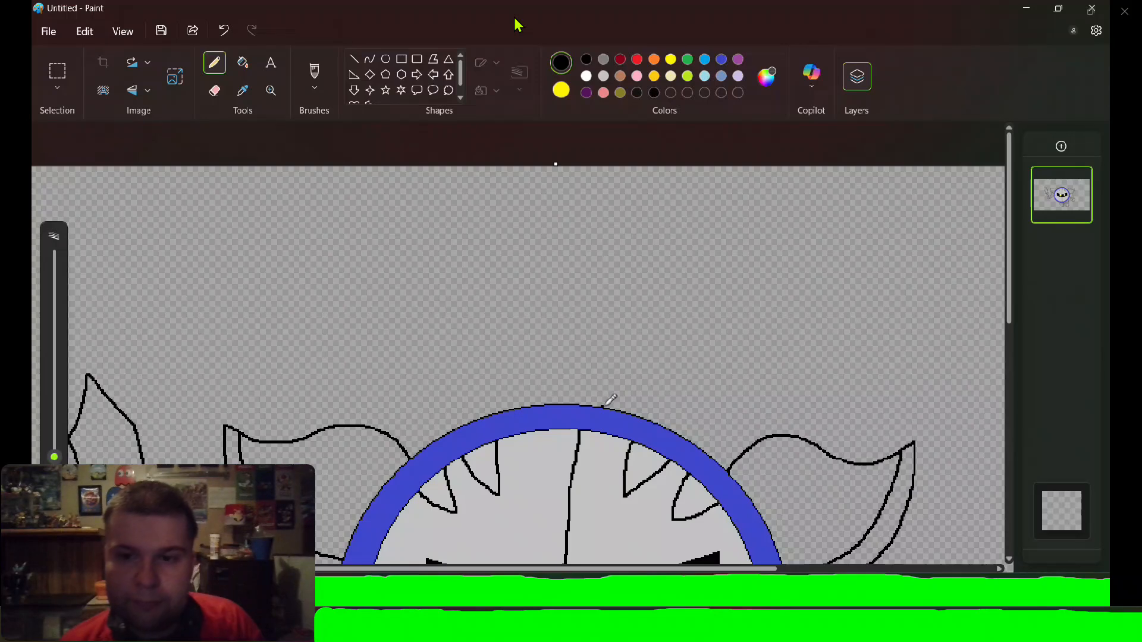
{"action": "mouse_move", "coordinate": [630, 385]}
{"action": "left_mouse_down"}
{"action": "mouse_move", "coordinate": [684, 335]}
{"action": "mouse_move", "coordinate": [730, 245]}
{"action": "left_mouse_up"}
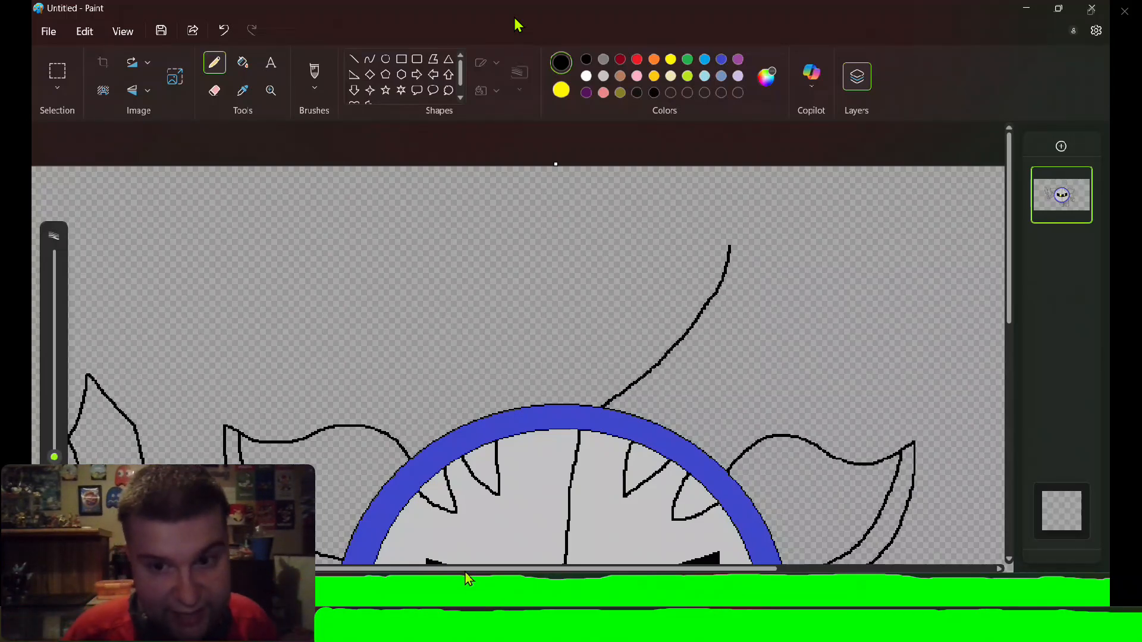
{"action": "left_click_drag", "start_coordinate": [465, 573], "coordinate": [629, 569]}
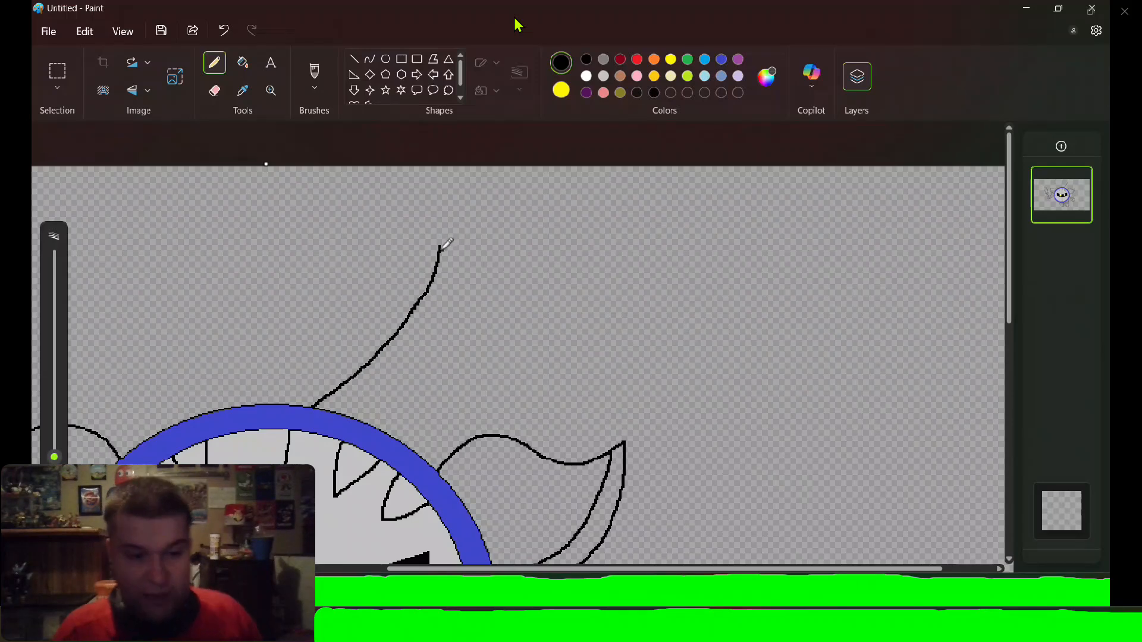
{"action": "mouse_move", "coordinate": [441, 245]}
{"action": "left_mouse_down"}
{"action": "mouse_move", "coordinate": [635, 255]}
{"action": "mouse_move", "coordinate": [772, 302]}
{"action": "mouse_move", "coordinate": [847, 354]}
{"action": "mouse_move", "coordinate": [837, 351]}
{"action": "mouse_move", "coordinate": [904, 437]}
{"action": "mouse_move", "coordinate": [920, 541]}
{"action": "mouse_move", "coordinate": [874, 441]}
{"action": "mouse_move", "coordinate": [821, 371]}
{"action": "mouse_move", "coordinate": [727, 308]}
{"action": "mouse_move", "coordinate": [630, 278]}
{"action": "left_mouse_up"}
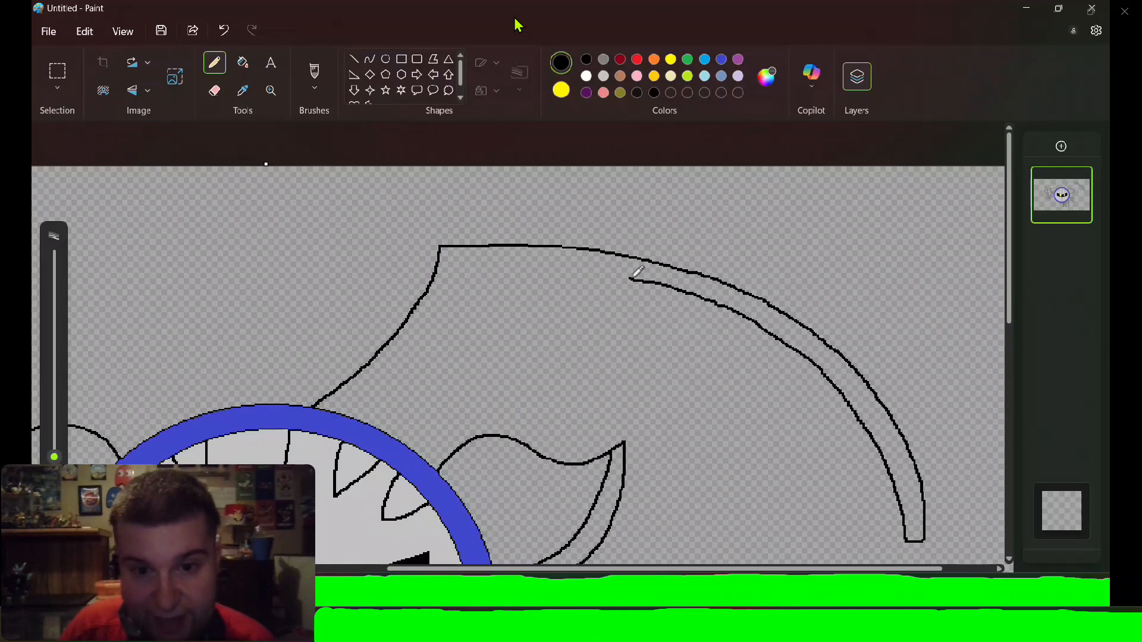
- Pencil the wing's two inner fingers, with the innermost passing behind the shoulder pad, and close the wing arm's lower edge
{"action": "mouse_move", "coordinate": [630, 278]}
{"action": "left_mouse_down"}
{"action": "mouse_move", "coordinate": [505, 268]}
{"action": "mouse_move", "coordinate": [622, 339]}
{"action": "mouse_move", "coordinate": [700, 409]}
{"action": "mouse_move", "coordinate": [750, 479]}
{"action": "mouse_move", "coordinate": [767, 544]}
{"action": "mouse_move", "coordinate": [723, 498]}
{"action": "left_mouse_up"}
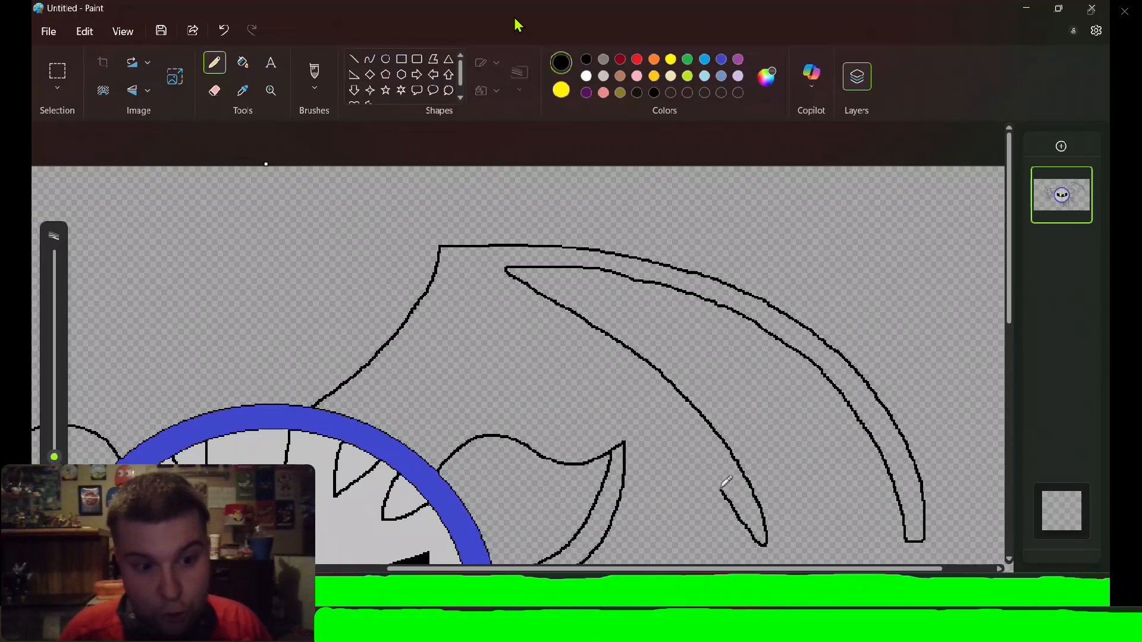
{"action": "mouse_move", "coordinate": [723, 486]}
{"action": "left_mouse_down"}
{"action": "mouse_move", "coordinate": [613, 367]}
{"action": "mouse_move", "coordinate": [511, 307]}
{"action": "mouse_move", "coordinate": [592, 453]}
{"action": "left_mouse_up"}
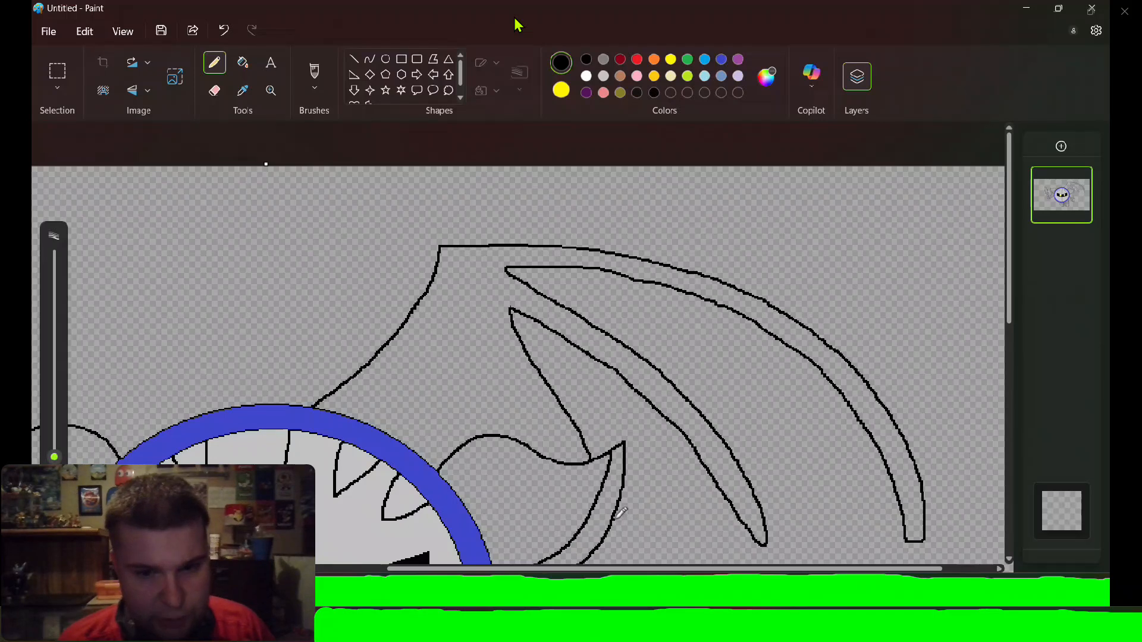
{"action": "mouse_move", "coordinate": [622, 512]}
{"action": "left_mouse_down"}
{"action": "mouse_move", "coordinate": [623, 546]}
{"action": "mouse_move", "coordinate": [610, 539]}
{"action": "left_mouse_up"}
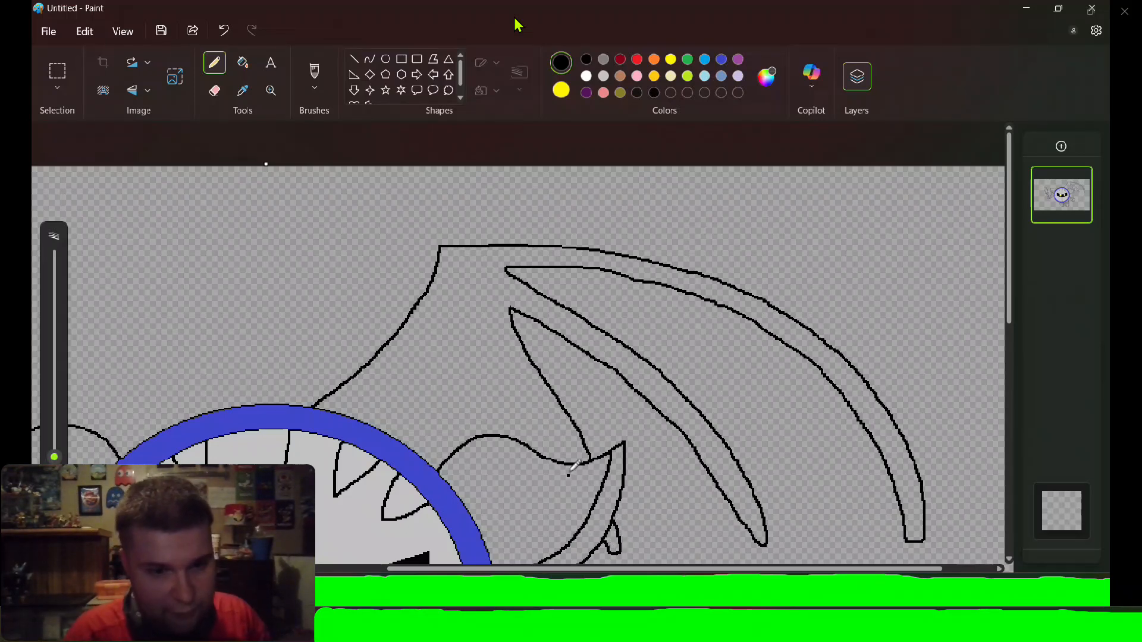
{"action": "mouse_move", "coordinate": [574, 461]}
{"action": "left_mouse_down"}
{"action": "mouse_move", "coordinate": [466, 308]}
{"action": "mouse_move", "coordinate": [383, 394]}
{"action": "left_mouse_up"}
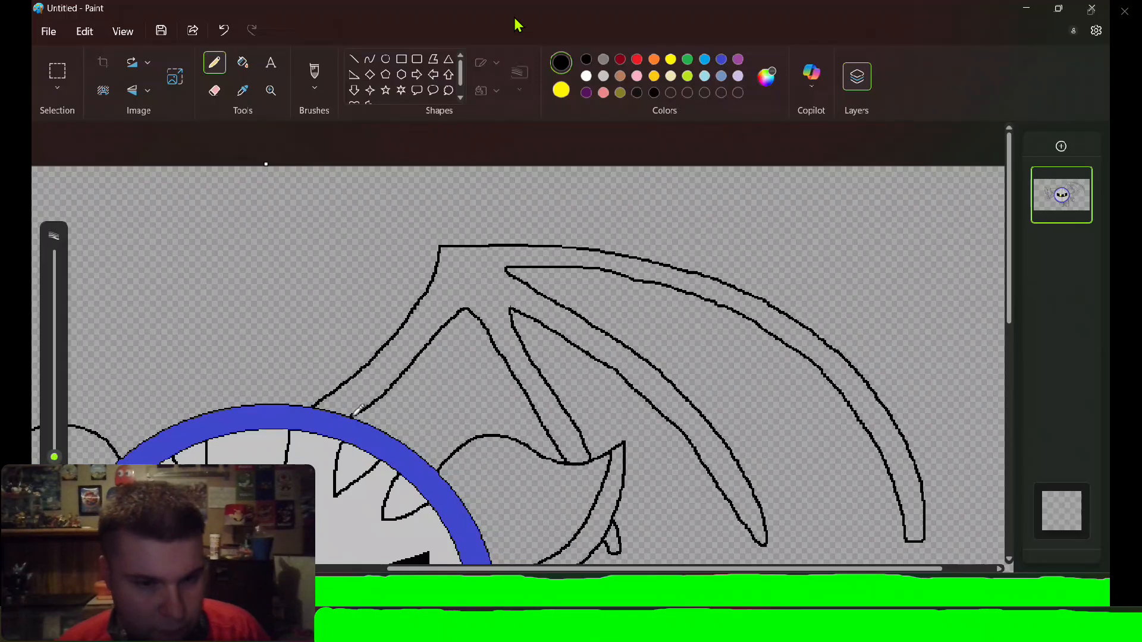
- Pencil a pointed claw at the right wing's upper joint, curving inward and back to the wing arm
{"action": "left_click_drag", "start_coordinate": [441, 244], "coordinate": [382, 260]}
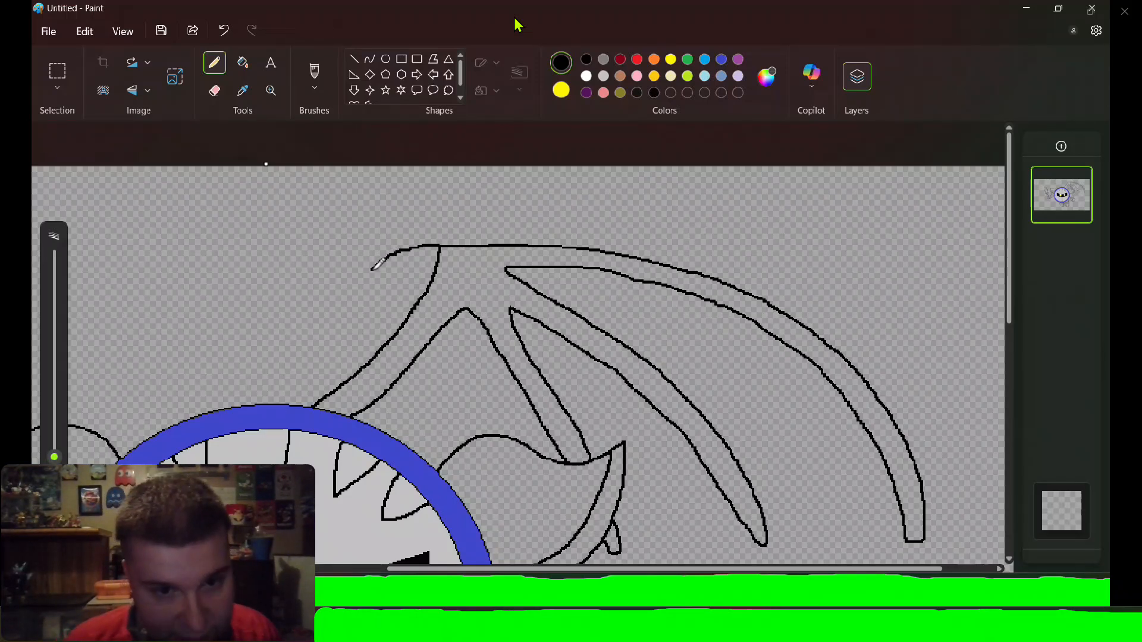
{"action": "key", "text": "ctrl+z"}
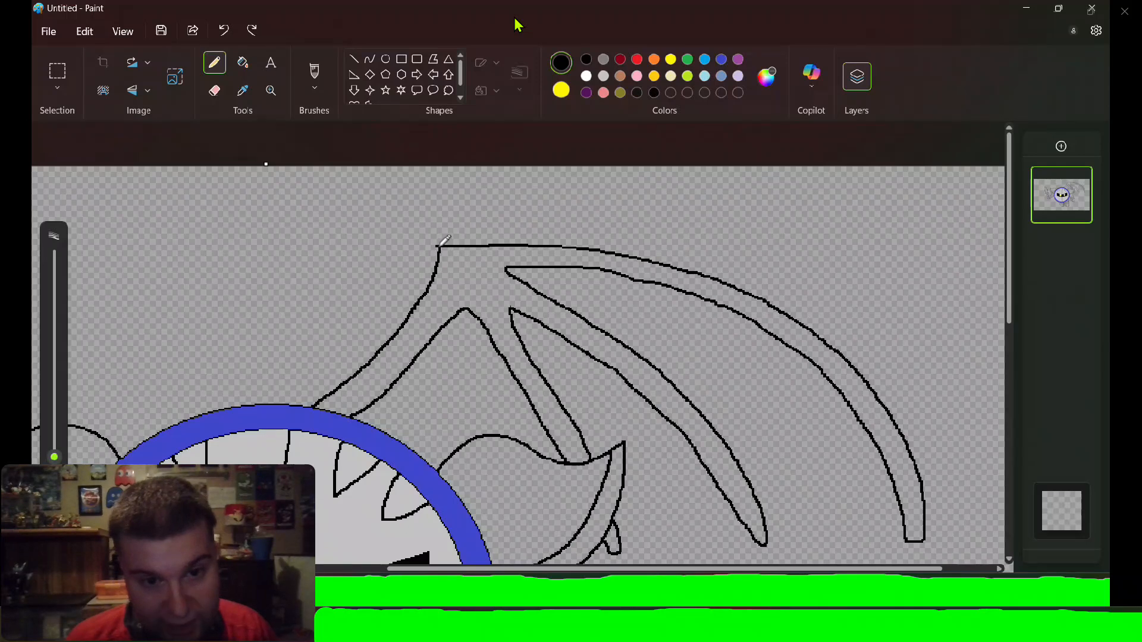
{"action": "mouse_move", "coordinate": [440, 243]}
{"action": "left_mouse_down"}
{"action": "mouse_move", "coordinate": [358, 275]}
{"action": "mouse_move", "coordinate": [411, 287]}
{"action": "left_mouse_up"}
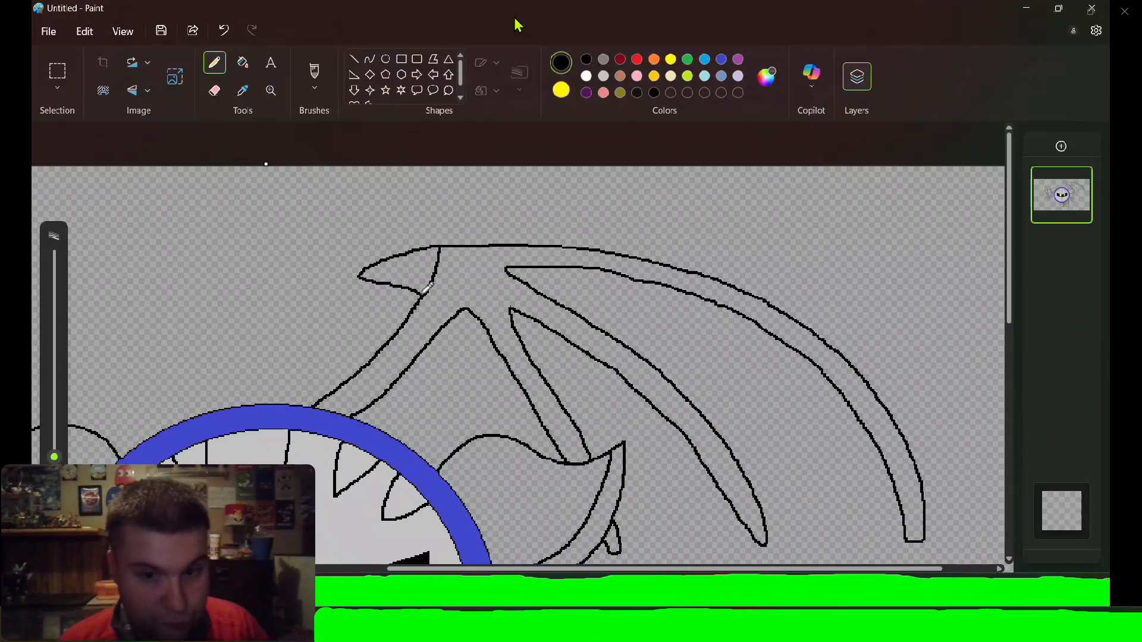
- Pencil the right wing membrane's curved lower edge from the outer finger tip across the middle tip to the one behind the shoulder pad
{"action": "left_click_drag", "start_coordinate": [1011, 233], "coordinate": [1012, 287]}
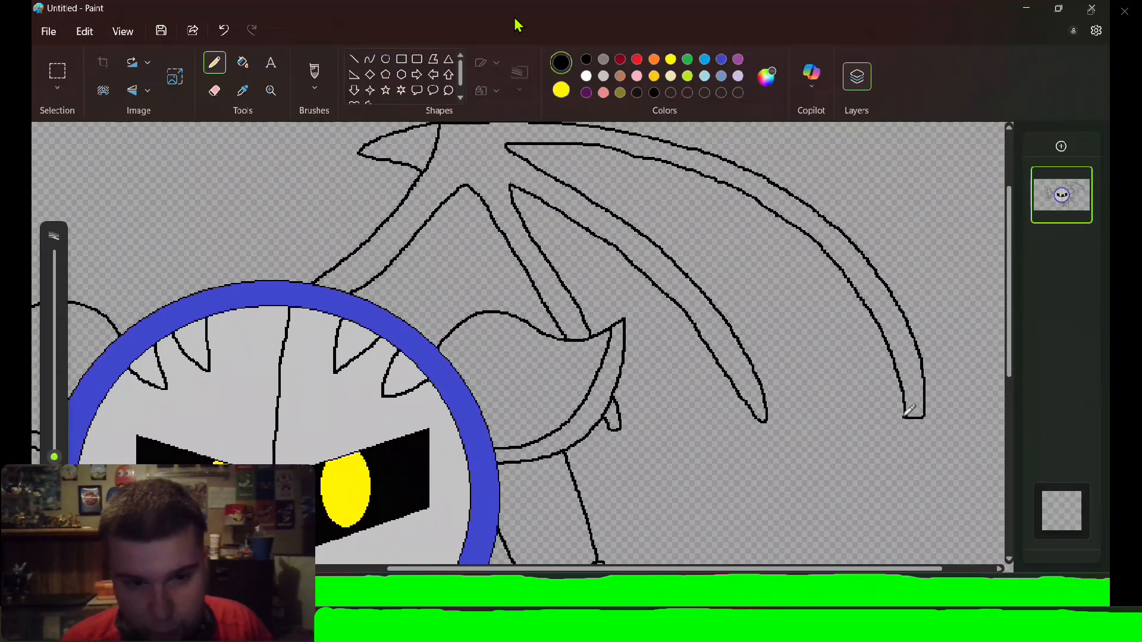
{"action": "left_click_drag", "start_coordinate": [905, 415], "coordinate": [789, 409]}
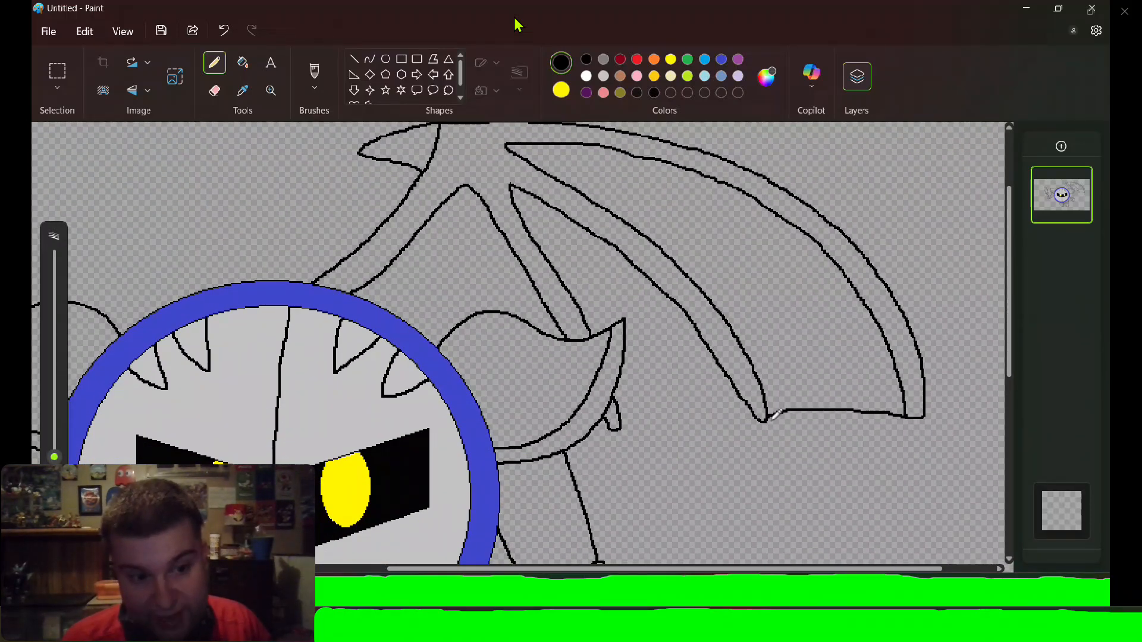
{"action": "mouse_move", "coordinate": [761, 415]}
{"action": "left_mouse_down"}
{"action": "mouse_move", "coordinate": [662, 415]}
{"action": "mouse_move", "coordinate": [606, 430]}
{"action": "mouse_move", "coordinate": [596, 418]}
{"action": "left_mouse_up"}
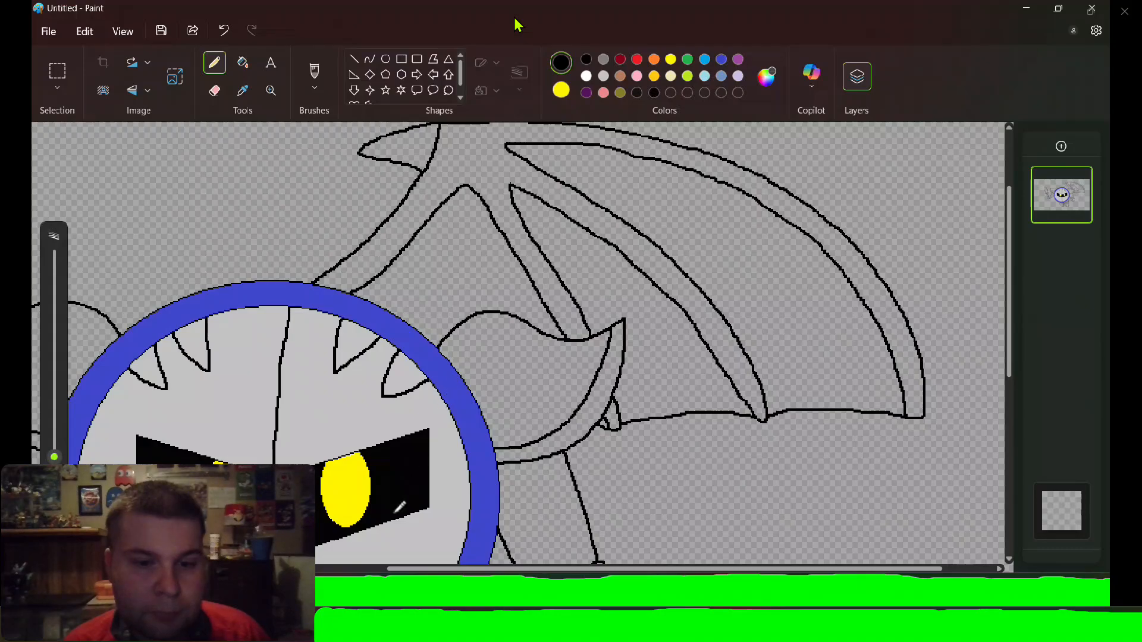
- Pencil the sword-side wing's arm, claw and long outer finger, with the middle finger's upper edge running to the blade
{"action": "left_click_drag", "start_coordinate": [408, 571], "coordinate": [170, 572]}
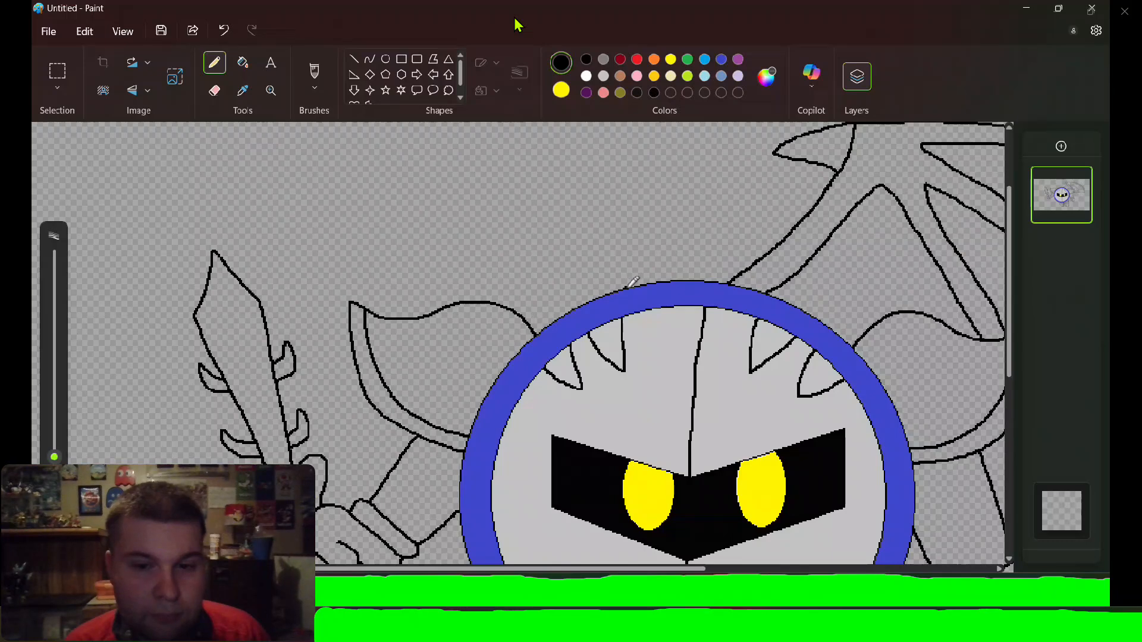
{"action": "mouse_move", "coordinate": [627, 288]}
{"action": "left_mouse_down"}
{"action": "mouse_move", "coordinate": [585, 233]}
{"action": "mouse_move", "coordinate": [585, 198]}
{"action": "mouse_move", "coordinate": [651, 139]}
{"action": "mouse_move", "coordinate": [572, 126]}
{"action": "mouse_move", "coordinate": [300, 192]}
{"action": "mouse_move", "coordinate": [195, 241]}
{"action": "mouse_move", "coordinate": [101, 308]}
{"action": "mouse_move", "coordinate": [83, 340]}
{"action": "mouse_move", "coordinate": [198, 254]}
{"action": "mouse_move", "coordinate": [272, 221]}
{"action": "mouse_move", "coordinate": [499, 164]}
{"action": "mouse_move", "coordinate": [463, 201]}
{"action": "mouse_move", "coordinate": [317, 293]}
{"action": "left_mouse_up"}
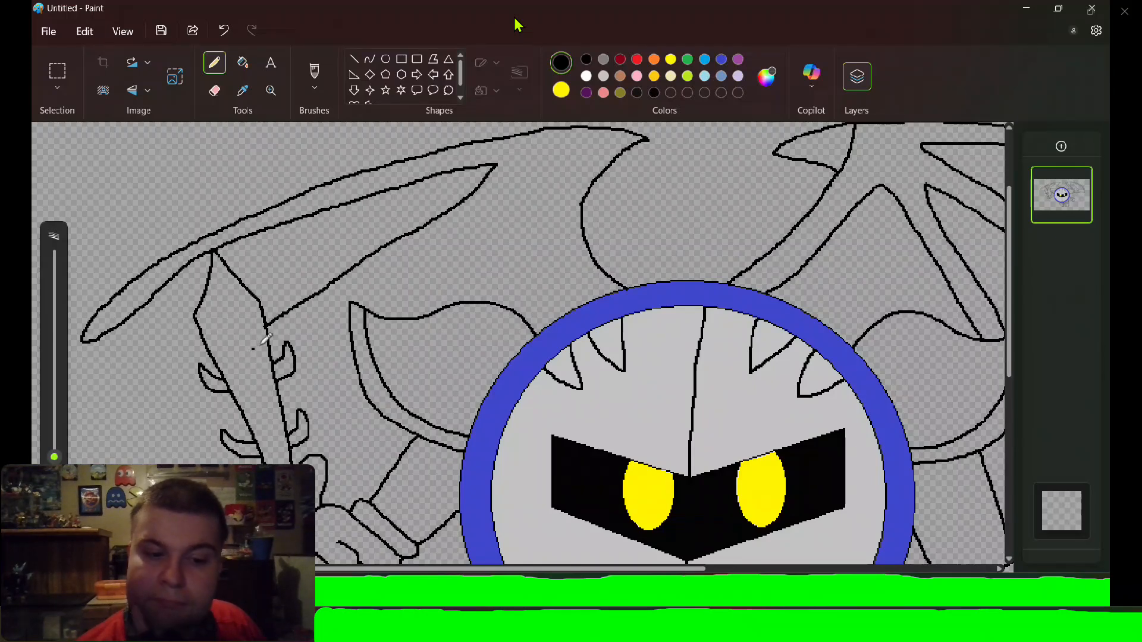
{"action": "key", "text": "ctrl+z"}
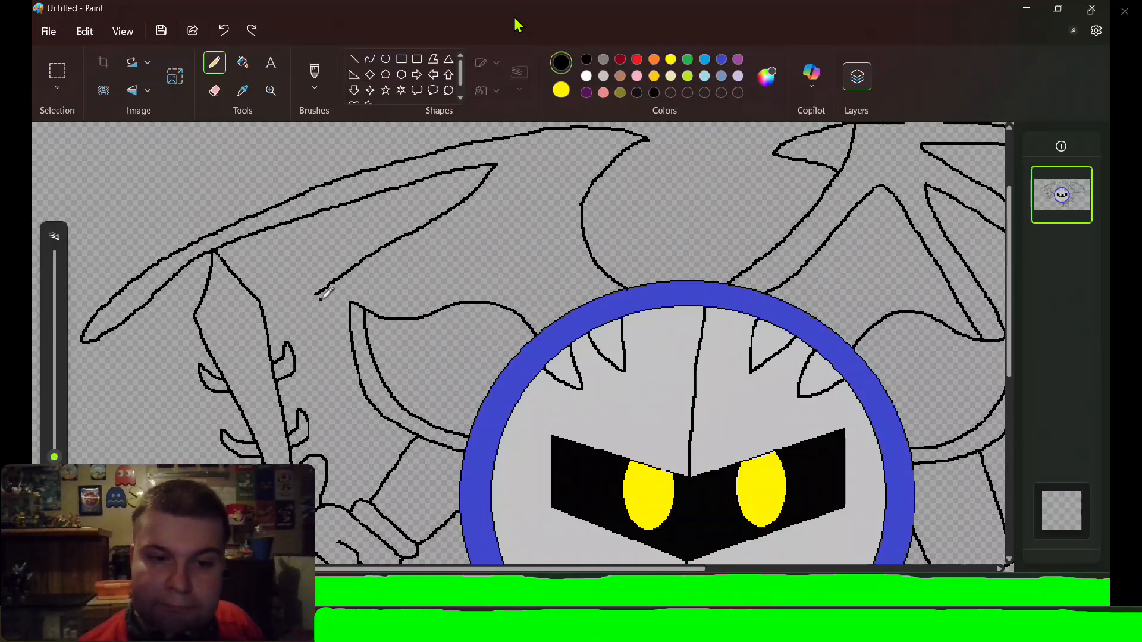
{"action": "left_click_drag", "start_coordinate": [316, 294], "coordinate": [267, 327]}
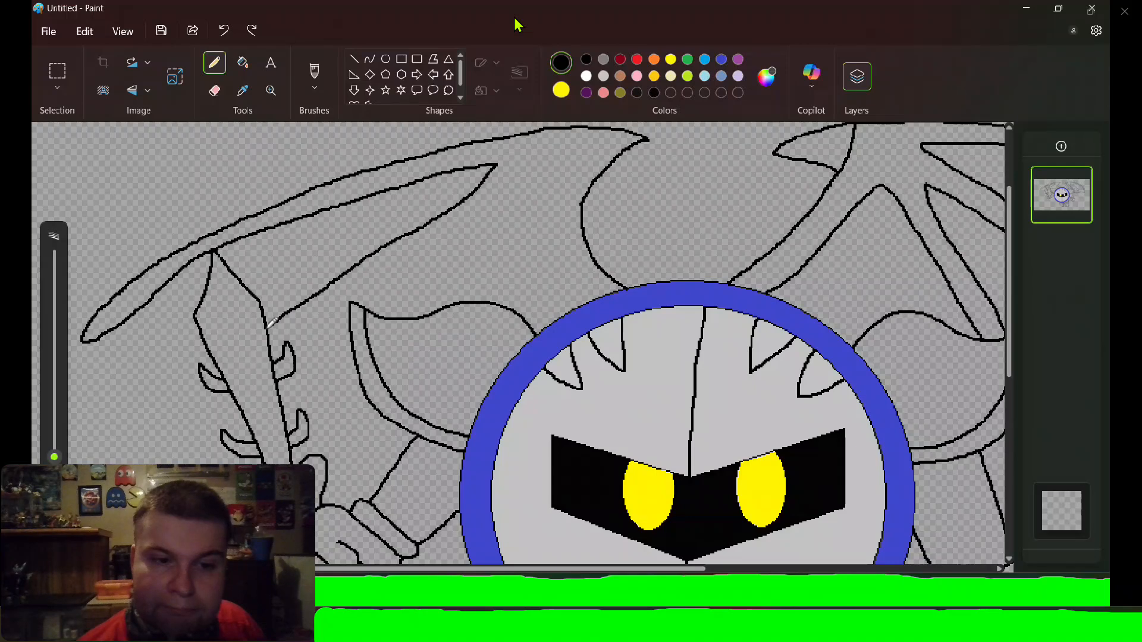
{"action": "key", "text": "ctrl+z"}
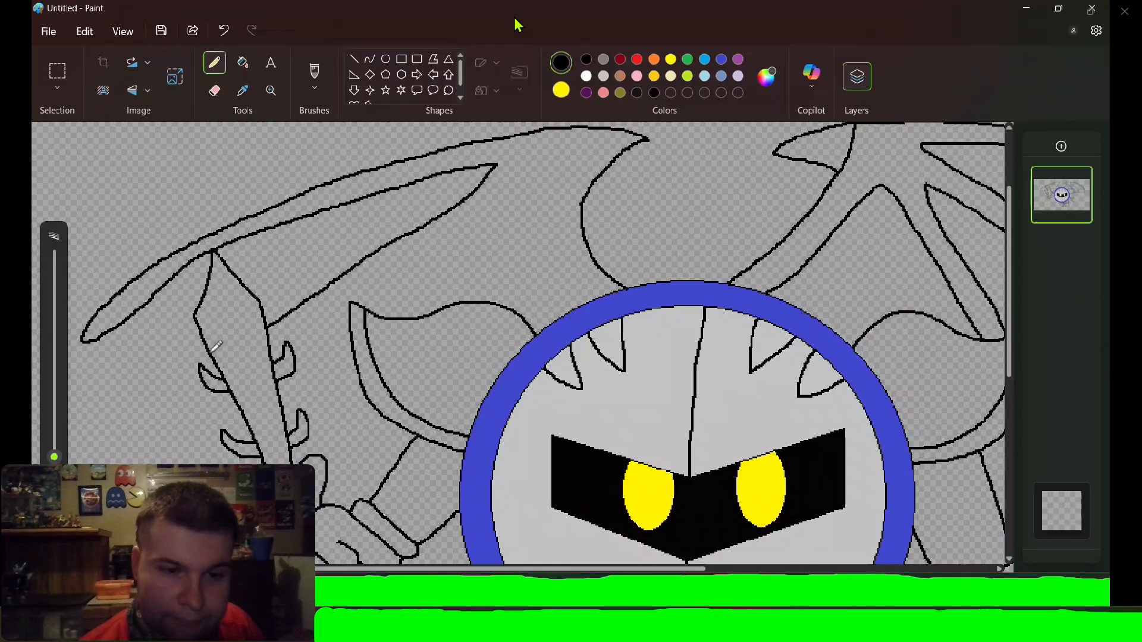
- Pencil the sword-side wing's middle finger and the inner finger's upper edge, with their tips emerging beyond the sword and shoulder pad
{"action": "left_click_drag", "start_coordinate": [212, 348], "coordinate": [197, 370]}
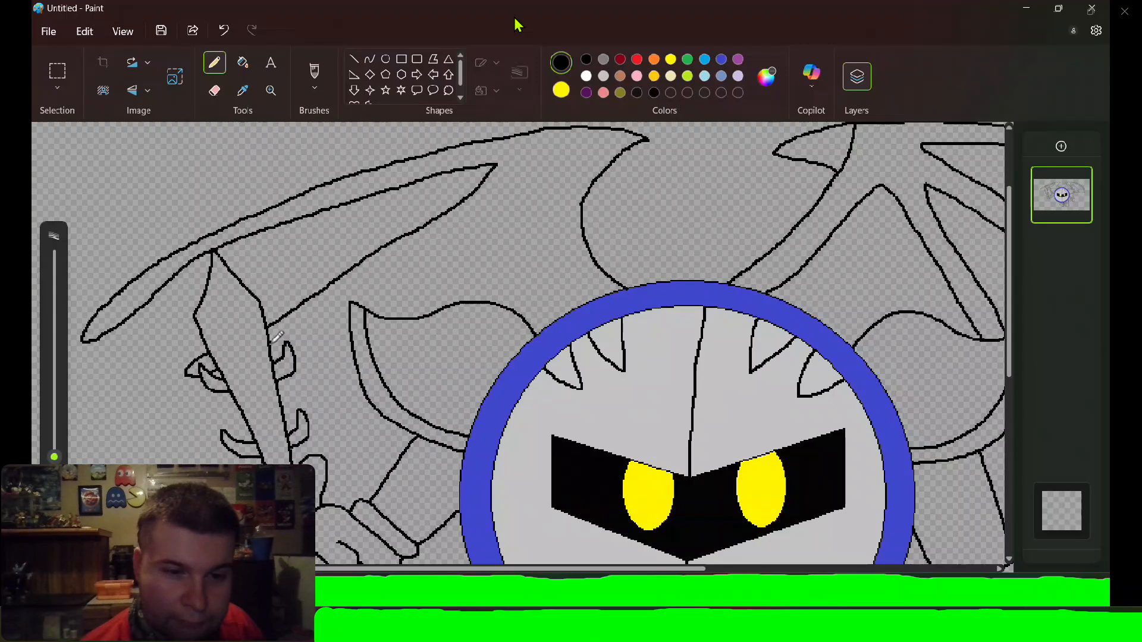
{"action": "mouse_move", "coordinate": [273, 339]}
{"action": "left_mouse_down"}
{"action": "mouse_move", "coordinate": [483, 208]}
{"action": "mouse_move", "coordinate": [511, 207]}
{"action": "mouse_move", "coordinate": [487, 251]}
{"action": "mouse_move", "coordinate": [433, 302]}
{"action": "left_mouse_up"}
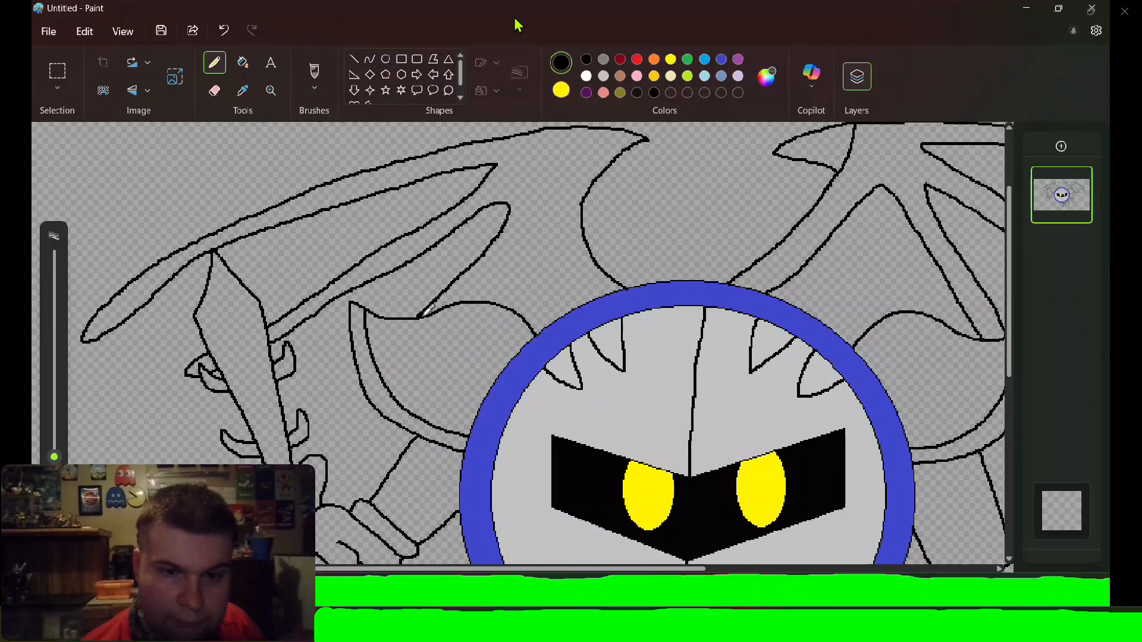
{"action": "mouse_move", "coordinate": [356, 363]}
{"action": "left_mouse_down"}
{"action": "mouse_move", "coordinate": [331, 407]}
{"action": "mouse_move", "coordinate": [366, 393]}
{"action": "left_mouse_up"}
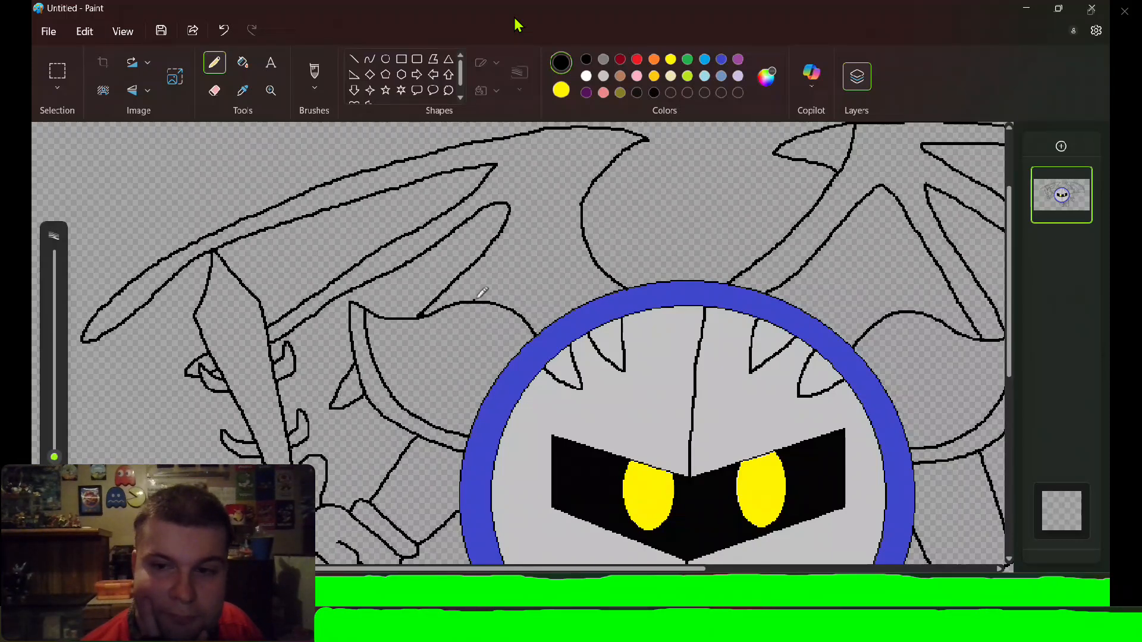
- Pencil the inner finger's lower edge and the wing arm's underside on the sword-side wing, and a line separating its claw
{"action": "left_click_drag", "start_coordinate": [479, 297], "coordinate": [536, 222]}
{"action": "left_click_drag", "start_coordinate": [535, 224], "coordinate": [584, 290]}
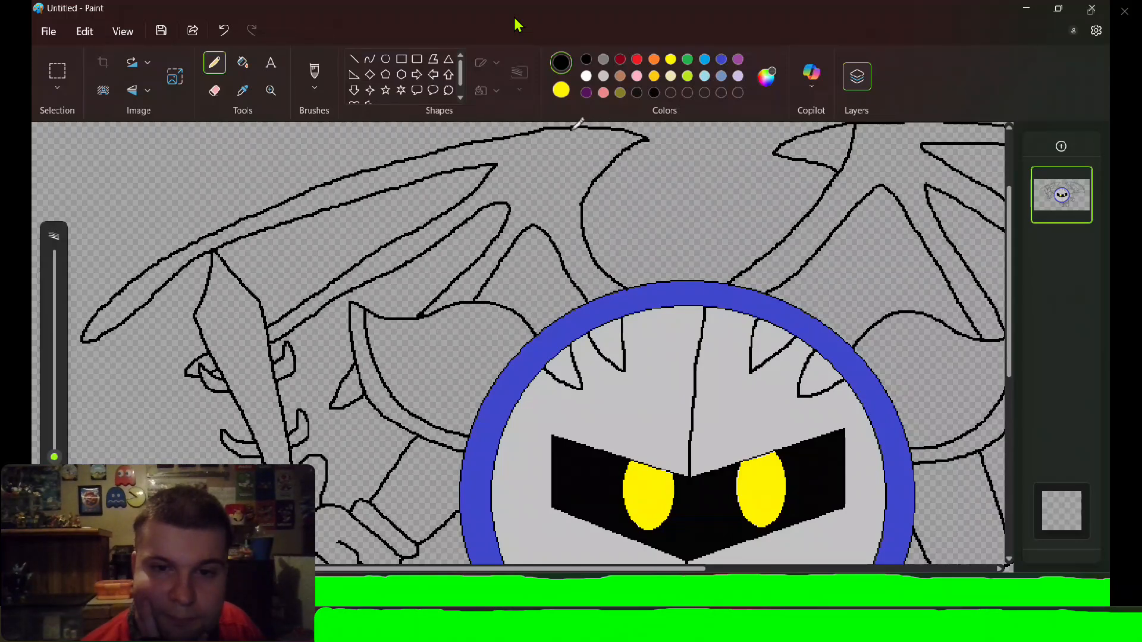
{"action": "left_click_drag", "start_coordinate": [574, 127], "coordinate": [589, 186]}
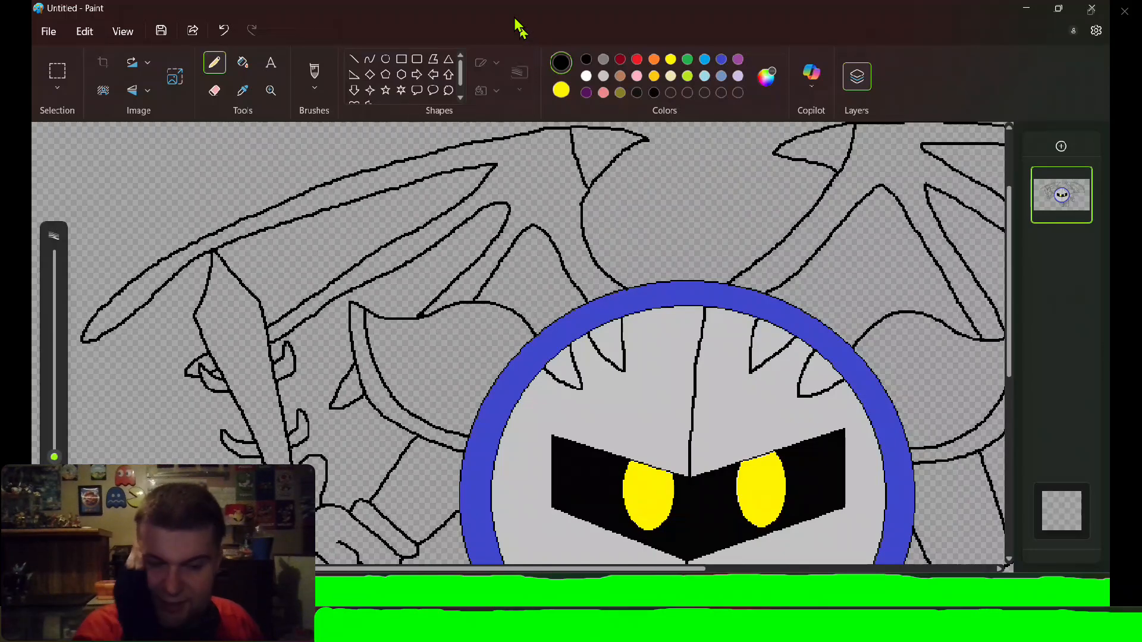
- Pencil the sword-side wing membrane's curved lower edge between the finger tips, passing behind the sword
{"action": "scroll", "coordinate": [518, 343], "scroll_direction": "left", "scroll_amount": 5}
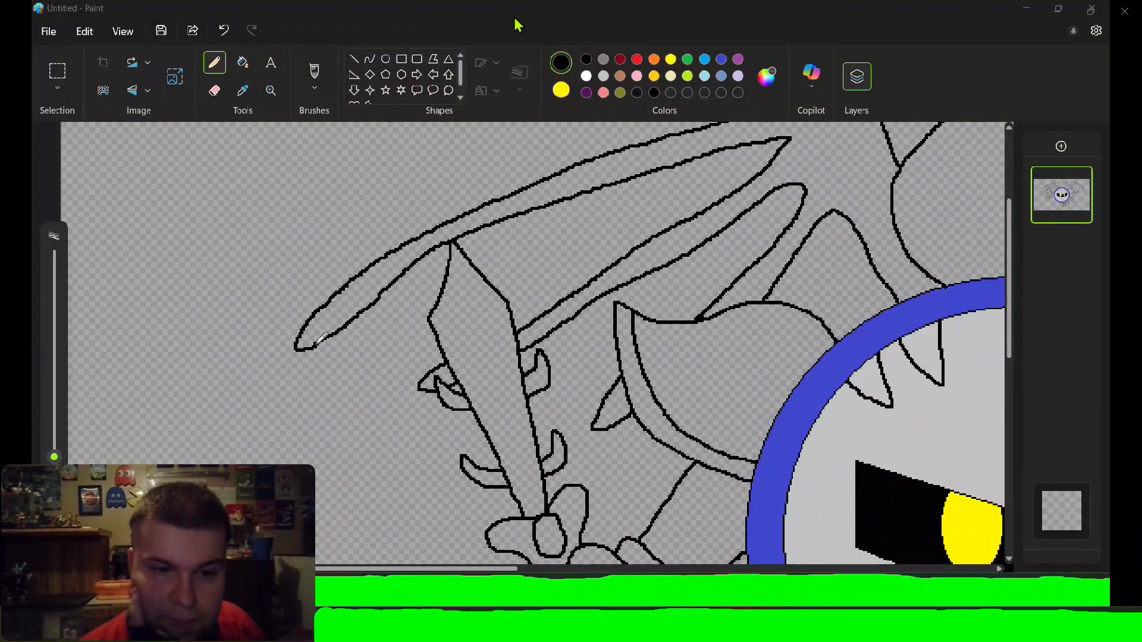
{"action": "mouse_move", "coordinate": [320, 340]}
{"action": "left_mouse_down"}
{"action": "mouse_move", "coordinate": [382, 345]}
{"action": "mouse_move", "coordinate": [425, 371]}
{"action": "left_mouse_up"}
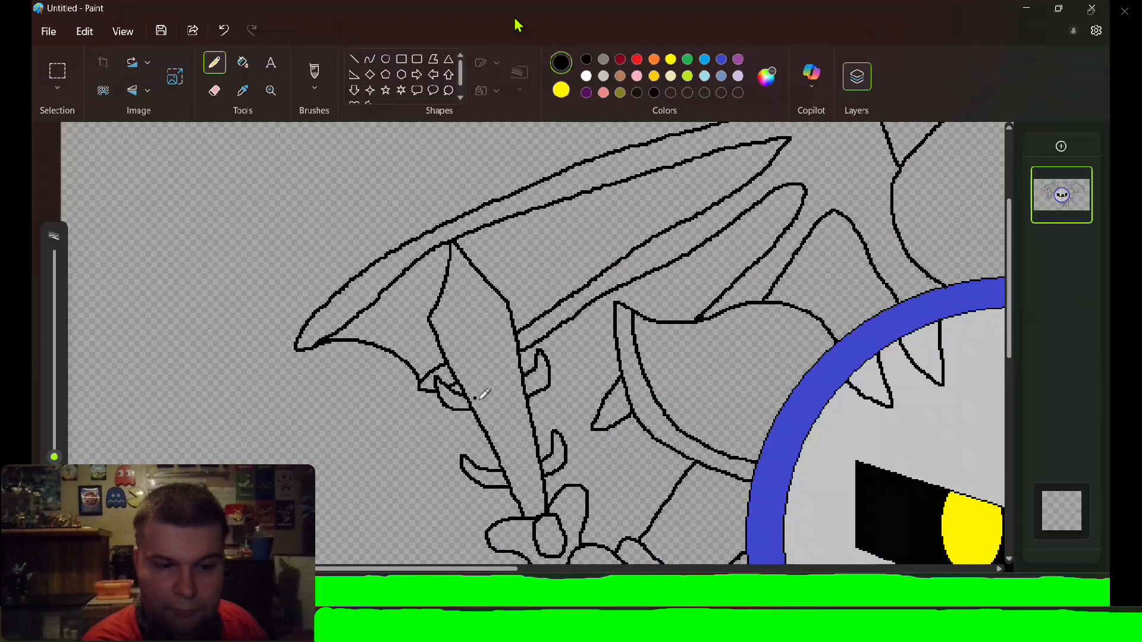
{"action": "left_click_drag", "start_coordinate": [551, 406], "coordinate": [582, 419]}
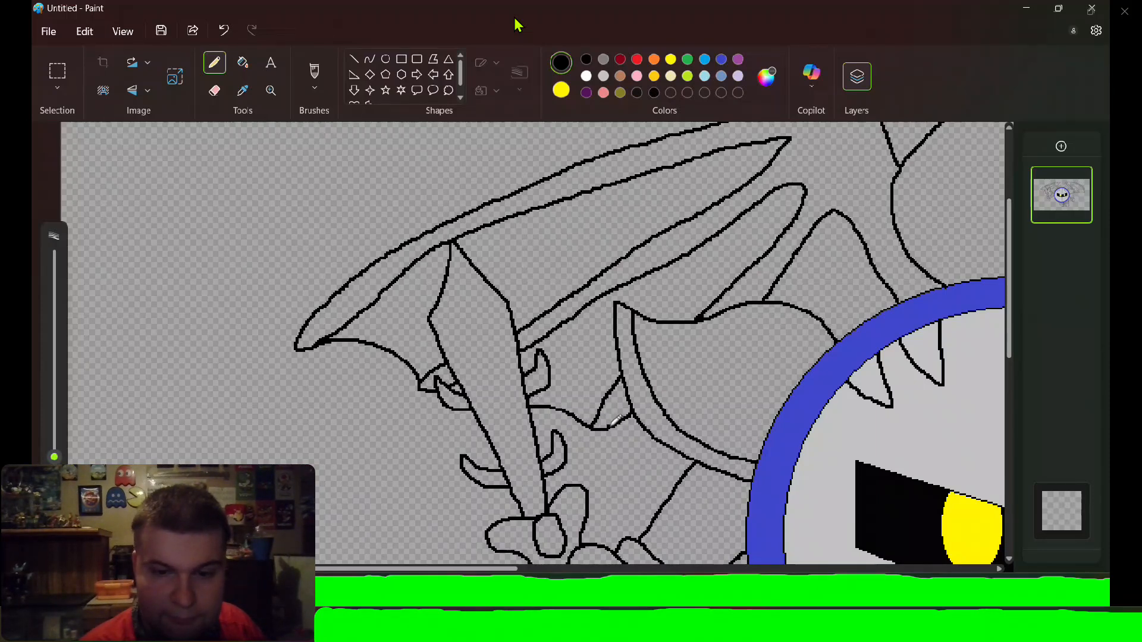
- Fill the arms and fingers of both wings with dark purple and both wing claws with white
{"action": "scroll", "coordinate": [651, 420], "scroll_direction": "down", "scroll_amount": 5}
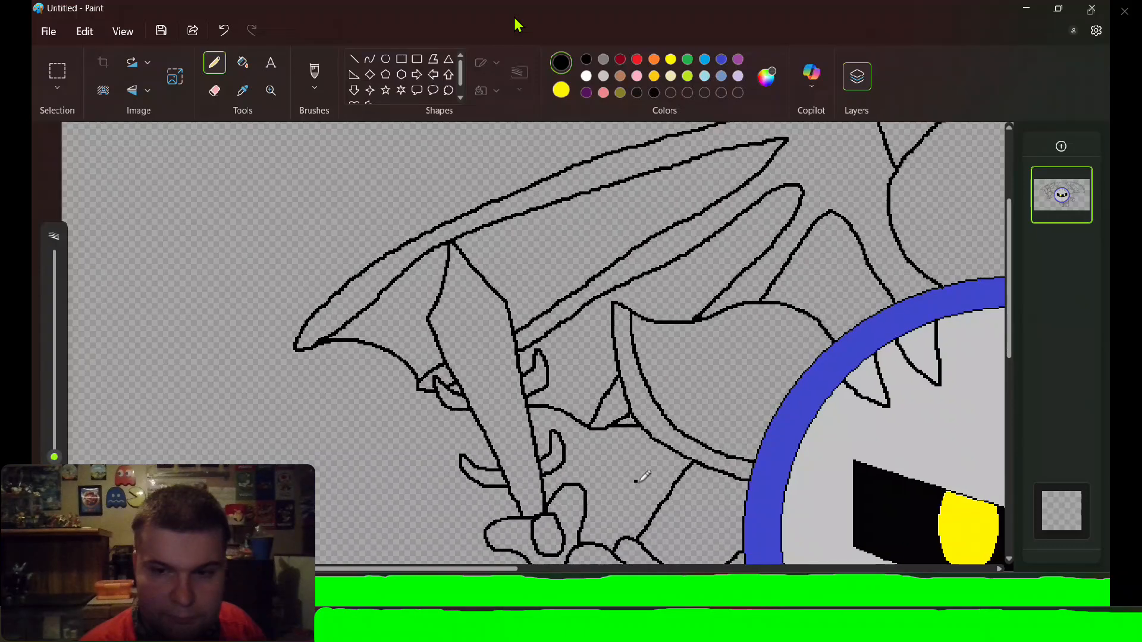
{"action": "scroll", "coordinate": [643, 479], "scroll_direction": "down", "scroll_amount": 1}
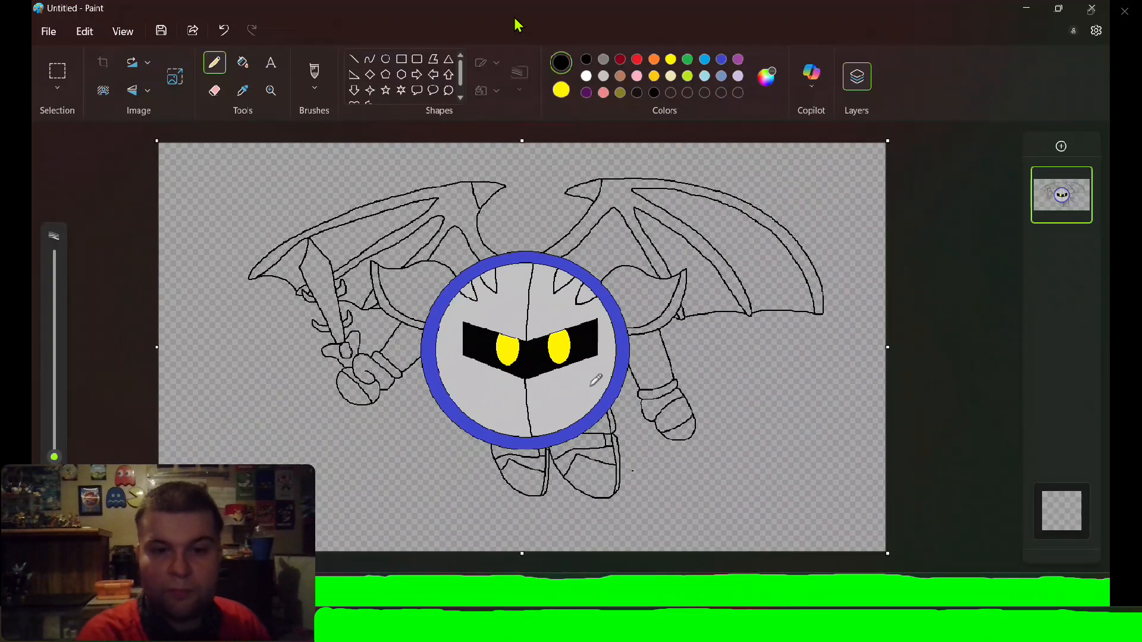
{"action": "left_click", "coordinate": [244, 63]}
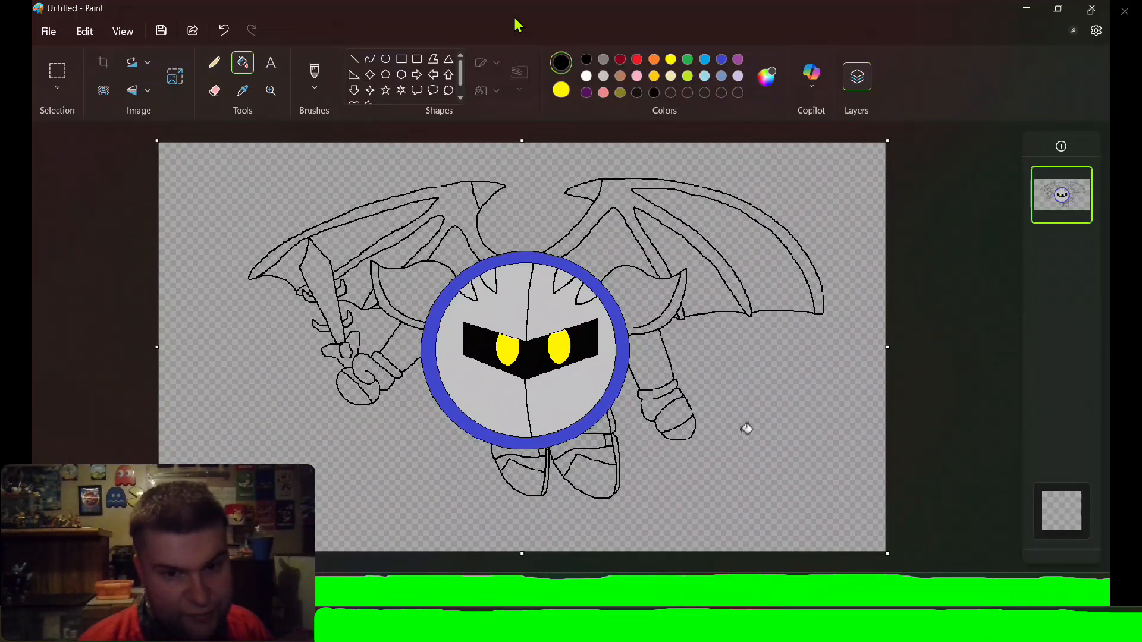
{"action": "scroll", "coordinate": [755, 429], "scroll_direction": "up", "scroll_amount": 2}
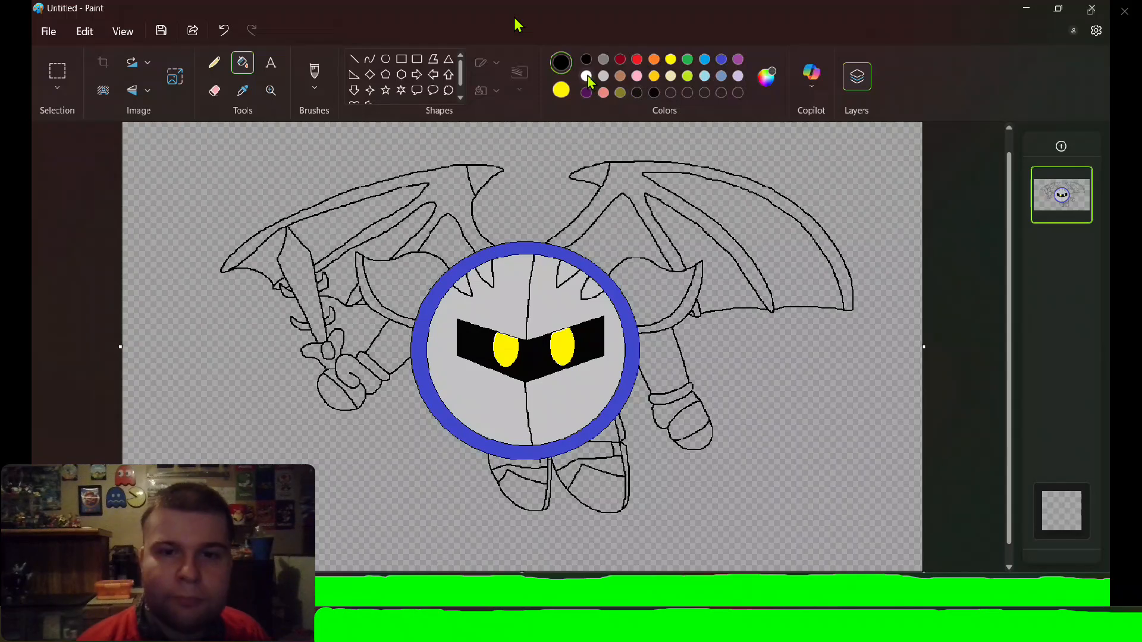
{"action": "left_click", "coordinate": [457, 185]}
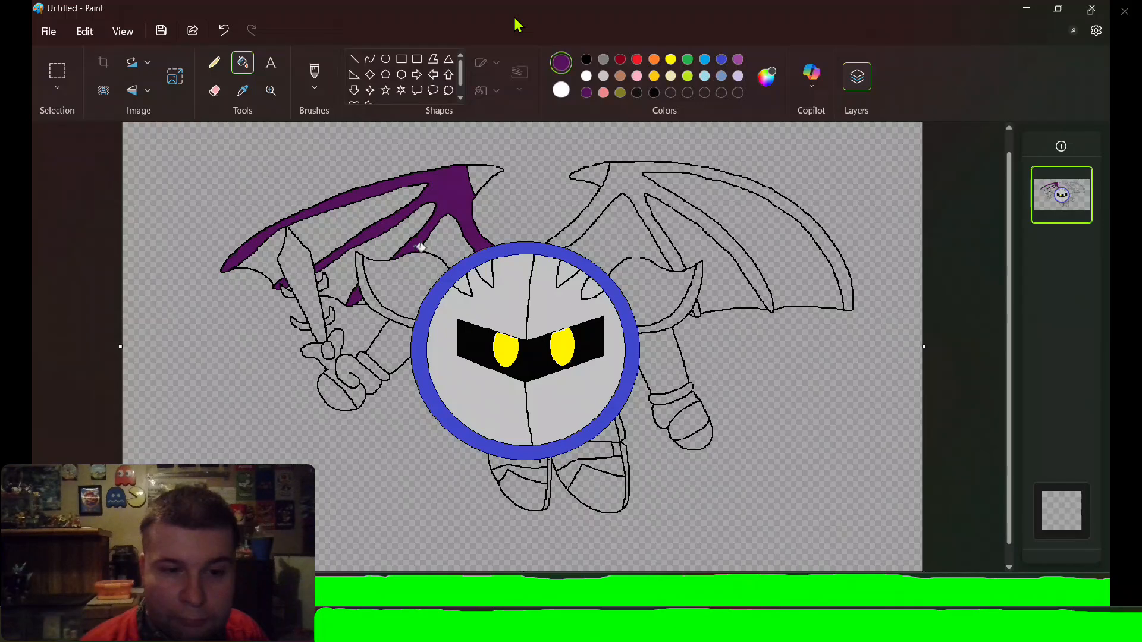
{"action": "left_click", "coordinate": [617, 177]}
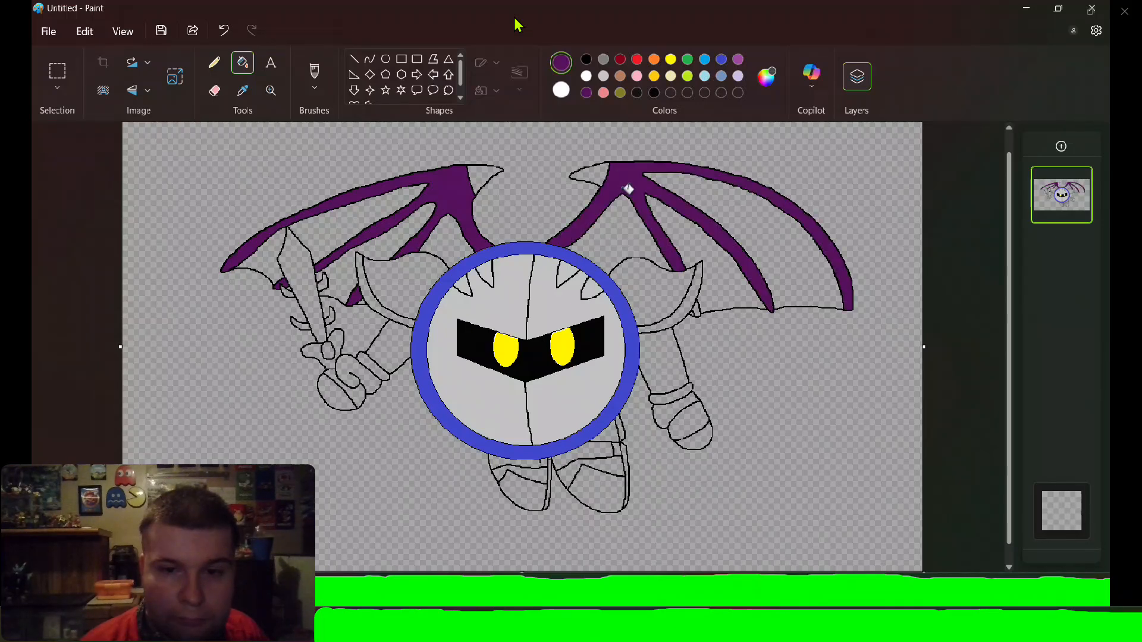
{"action": "right_click", "coordinate": [595, 170]}
{"action": "right_click", "coordinate": [486, 173]}
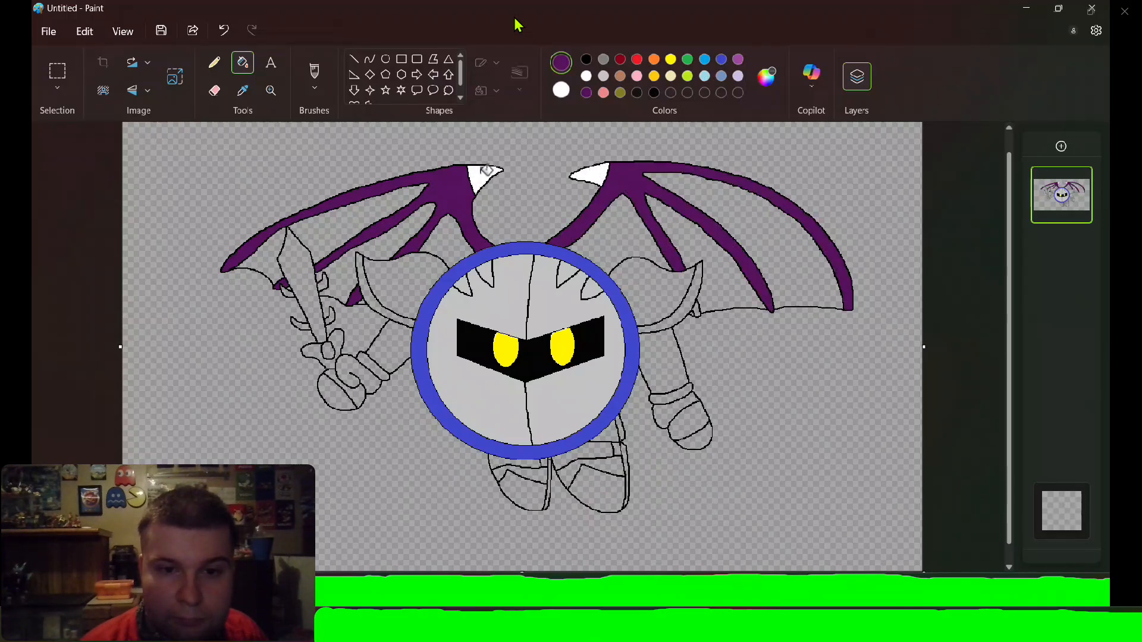
{"action": "left_click", "coordinate": [699, 310]}
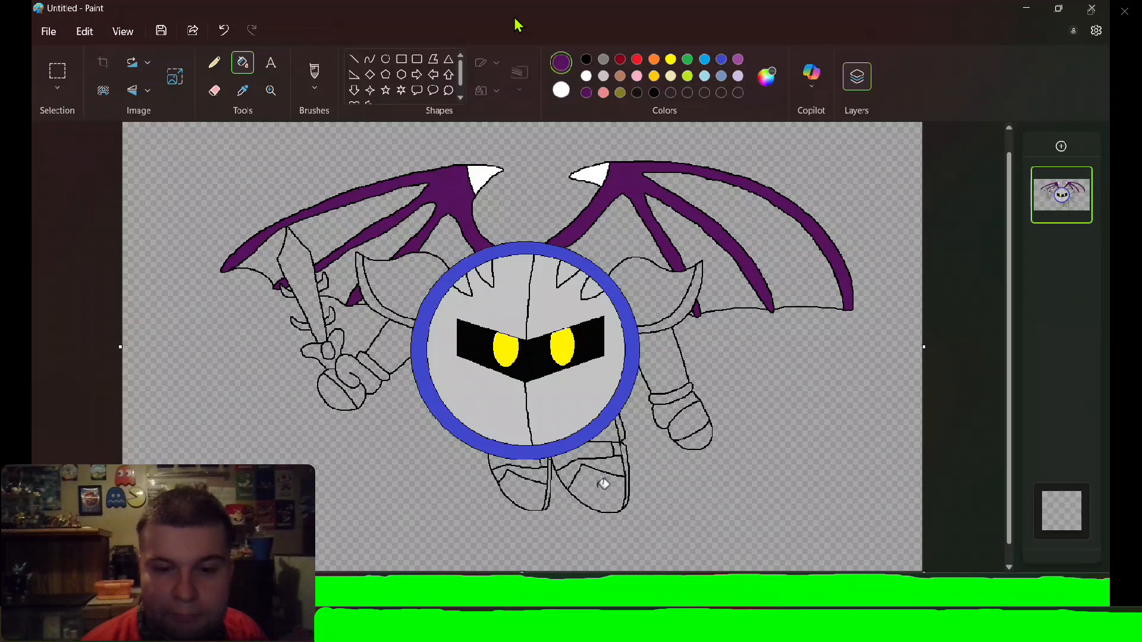
- Fill the toe caps and upper bands of both feet and the right foot's ankle plate with dark purple
{"action": "left_click", "coordinate": [601, 478]}
{"action": "left_click", "coordinate": [605, 448]}
{"action": "left_click", "coordinate": [522, 493]}
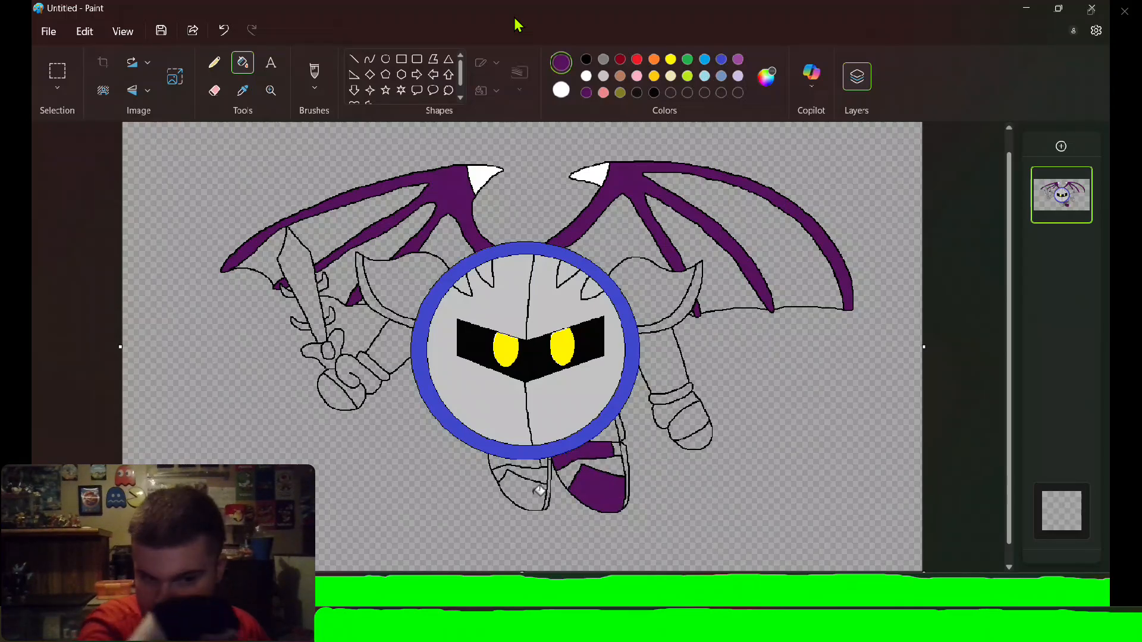
{"action": "left_click", "coordinate": [503, 458]}
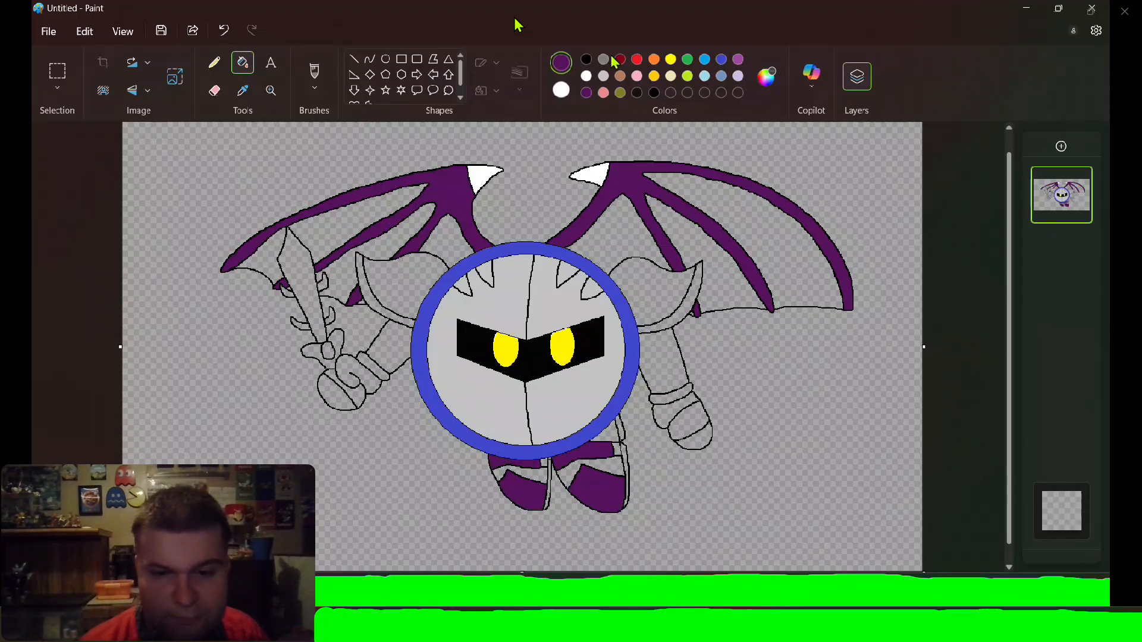
{"action": "left_click", "coordinate": [520, 21]}
{"action": "scroll", "coordinate": [522, 346], "scroll_direction": "up", "scroll_amount": 1}
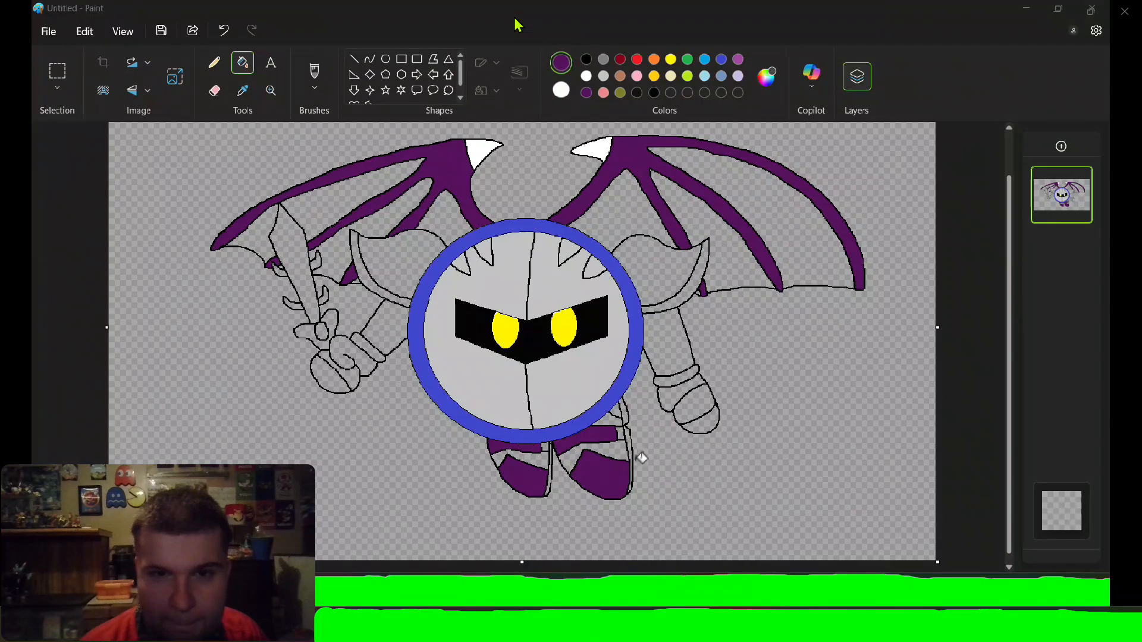
{"action": "left_click", "coordinate": [618, 411]}
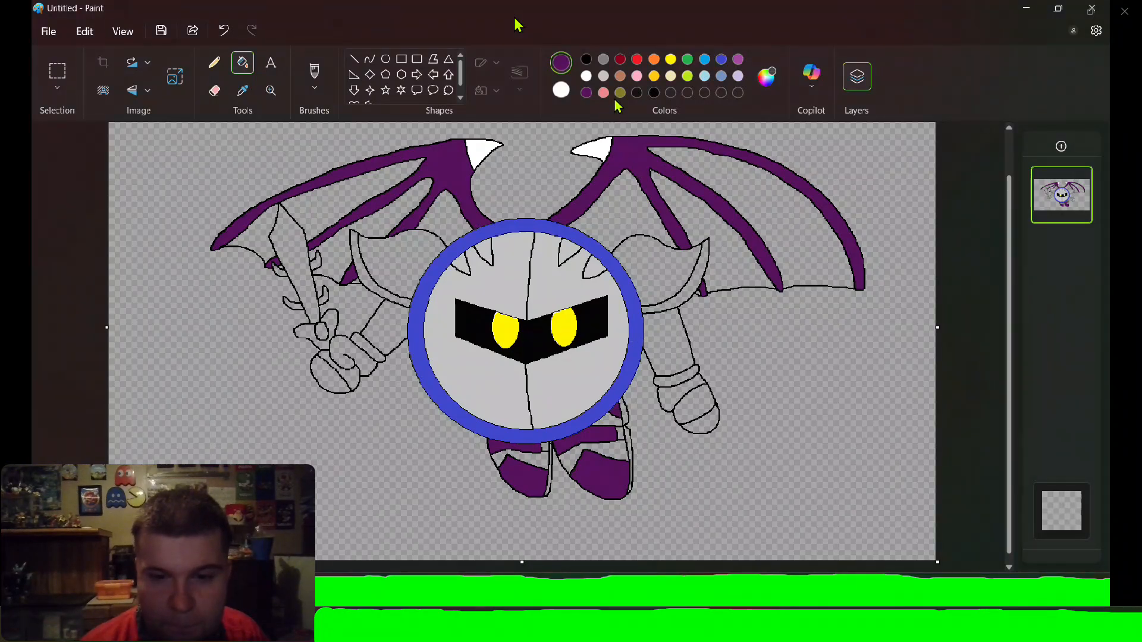
- Fill the bands above the toe caps, the sole edges and the area around the right ankle plate with black
{"action": "left_click", "coordinate": [653, 93]}
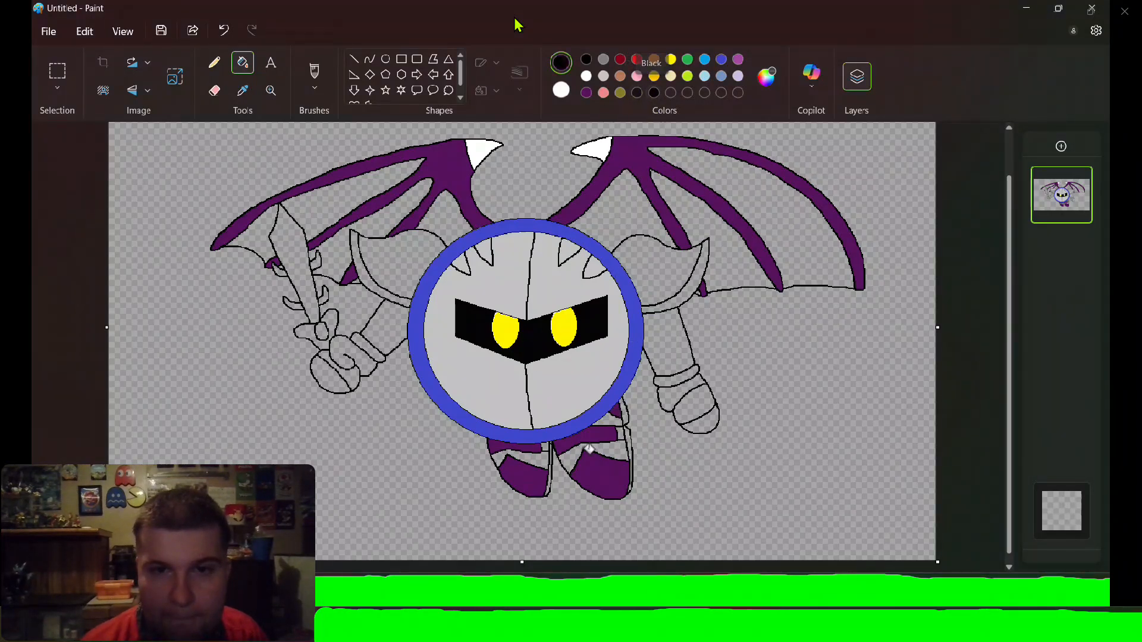
{"action": "left_click", "coordinate": [624, 446]}
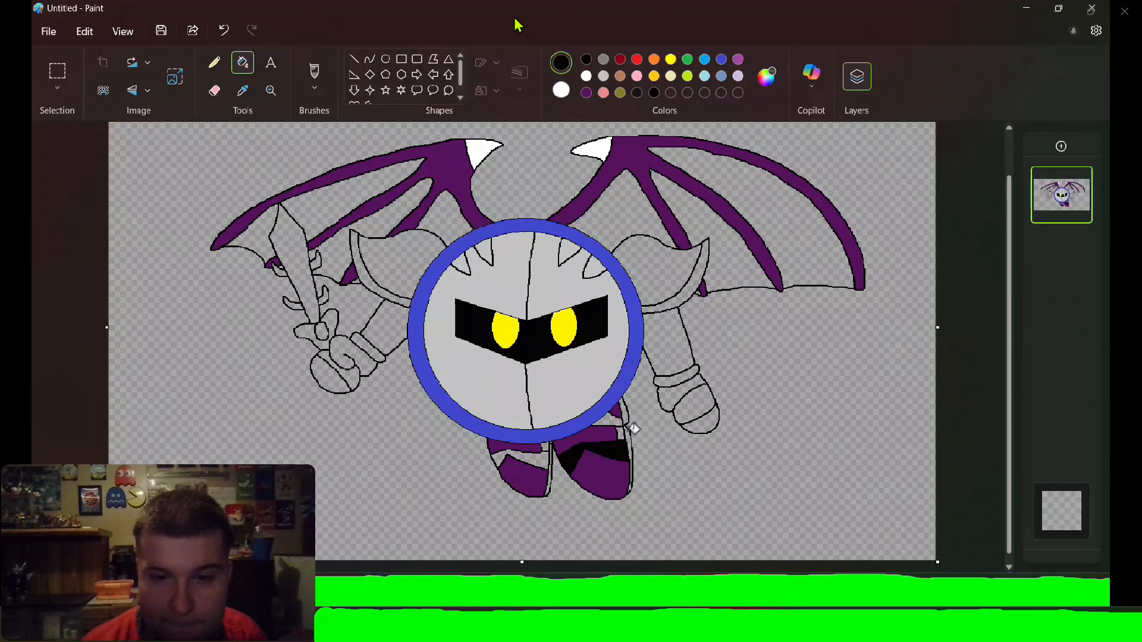
{"action": "left_click", "coordinate": [633, 427]}
{"action": "left_click", "coordinate": [625, 415]}
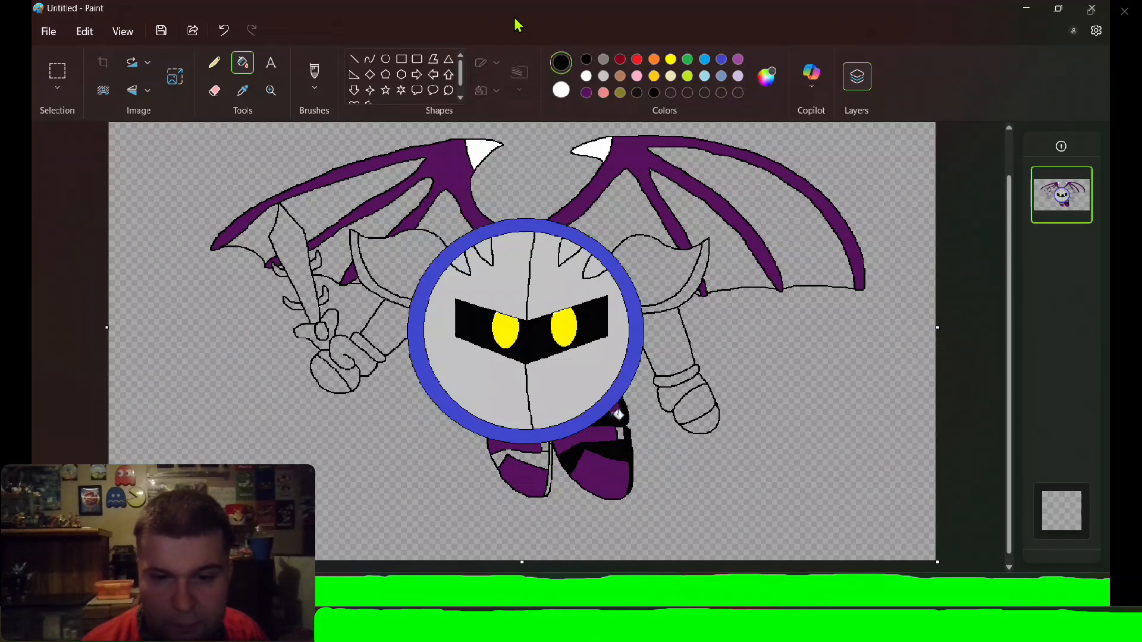
{"action": "left_click", "coordinate": [547, 456]}
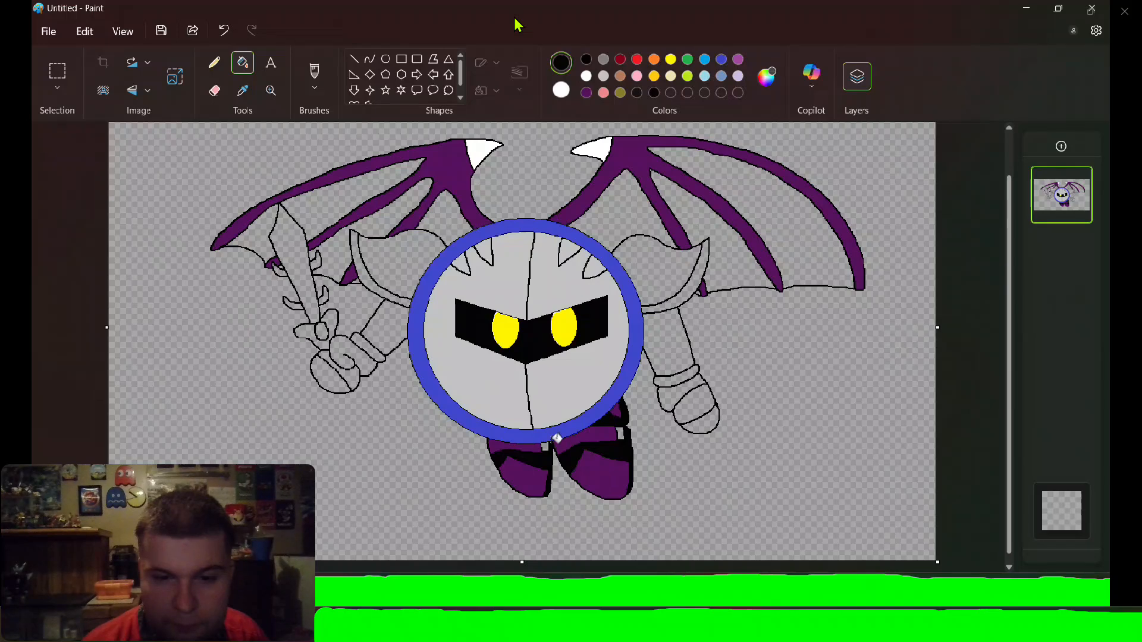
- Fill the ankle band and the finger sections of the hand without the sword with light gray
{"action": "left_click", "coordinate": [517, 26]}
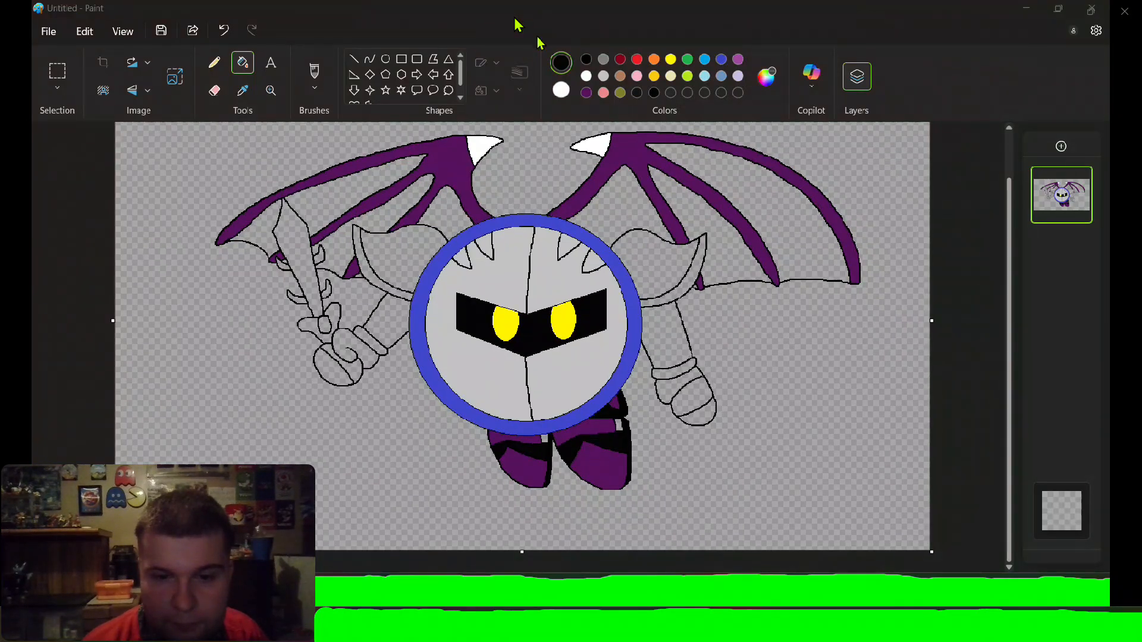
{"action": "left_click", "coordinate": [604, 76]}
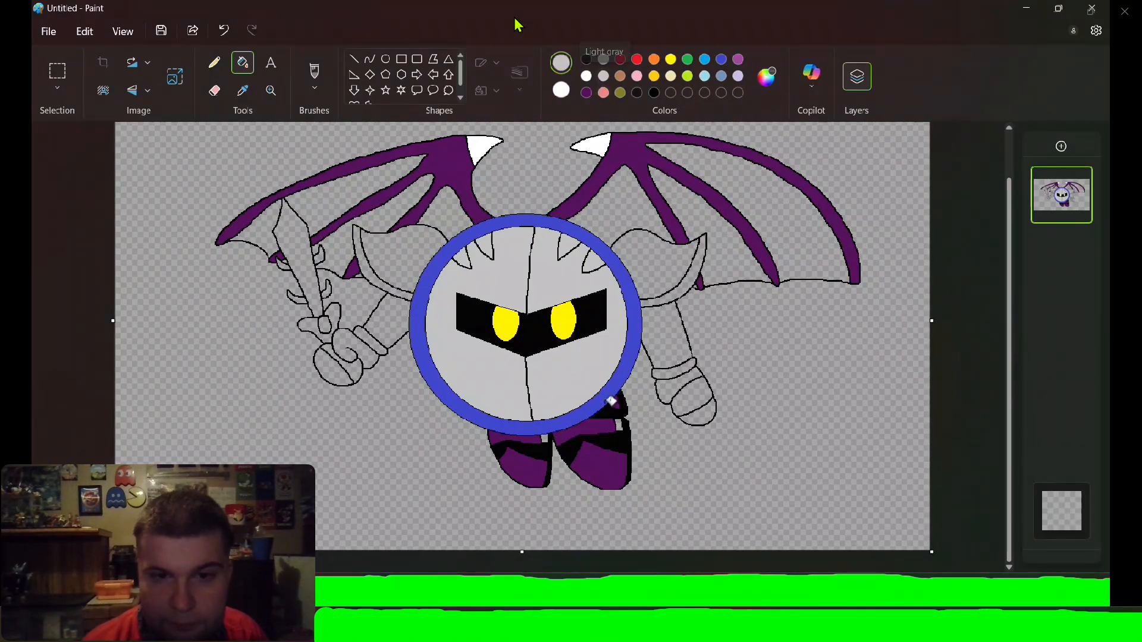
{"action": "left_click", "coordinate": [619, 426]}
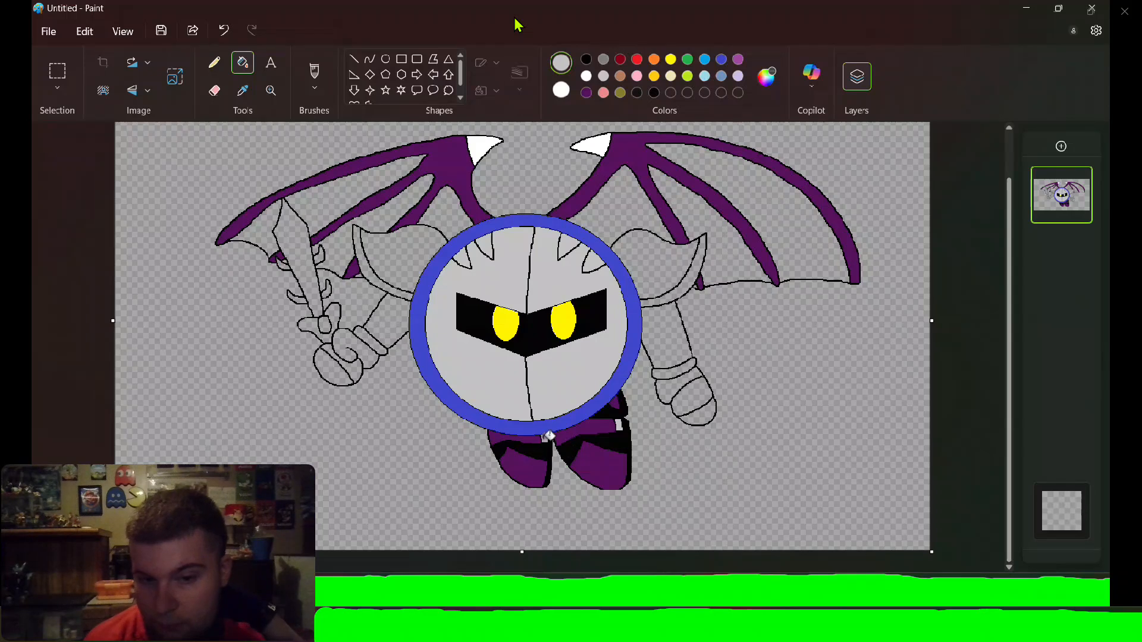
{"action": "left_click", "coordinate": [710, 406]}
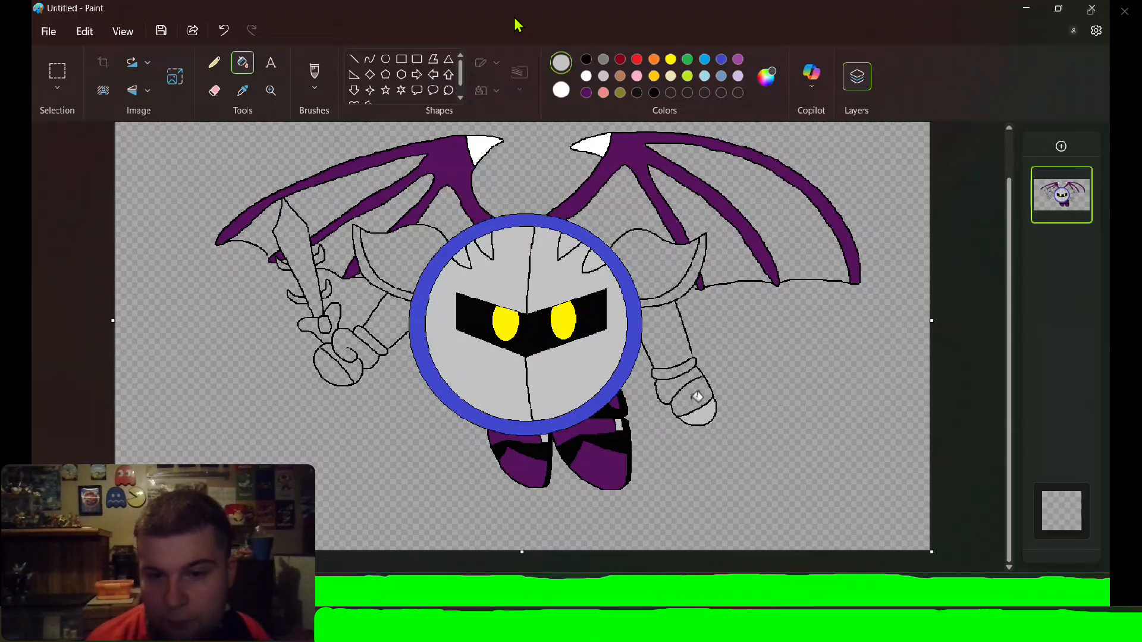
{"action": "left_click", "coordinate": [697, 397]}
{"action": "left_click", "coordinate": [682, 384]}
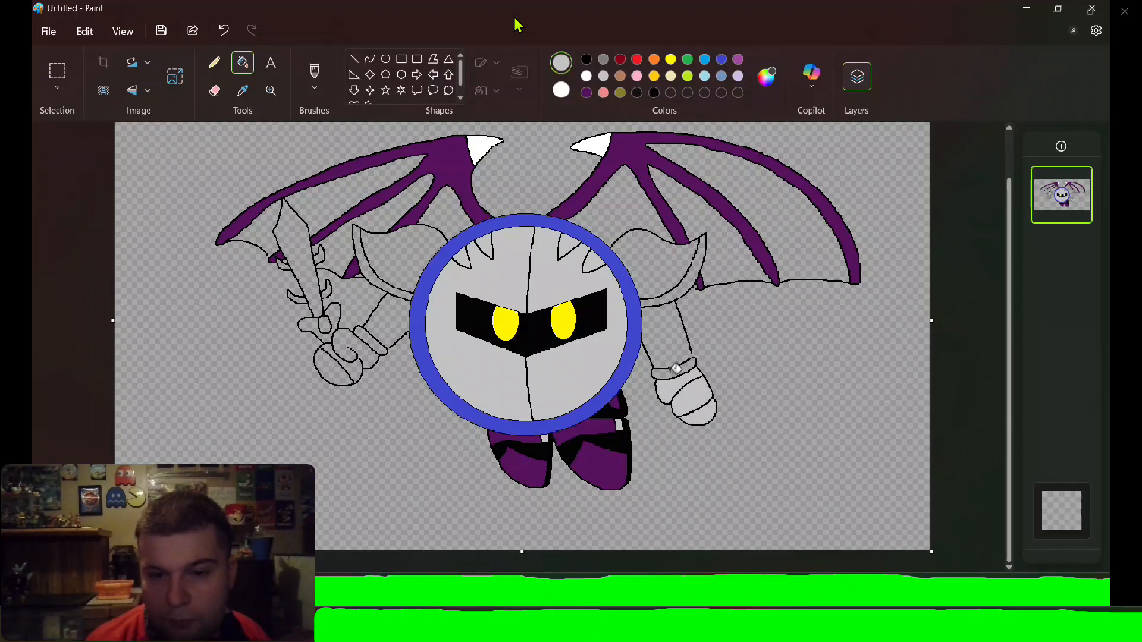
- Fill both glove cuffs, the empty hand's thumb and the sword hand's fingers with white, and the rest of the sword hand with light gray
{"action": "right_click", "coordinate": [676, 369]}
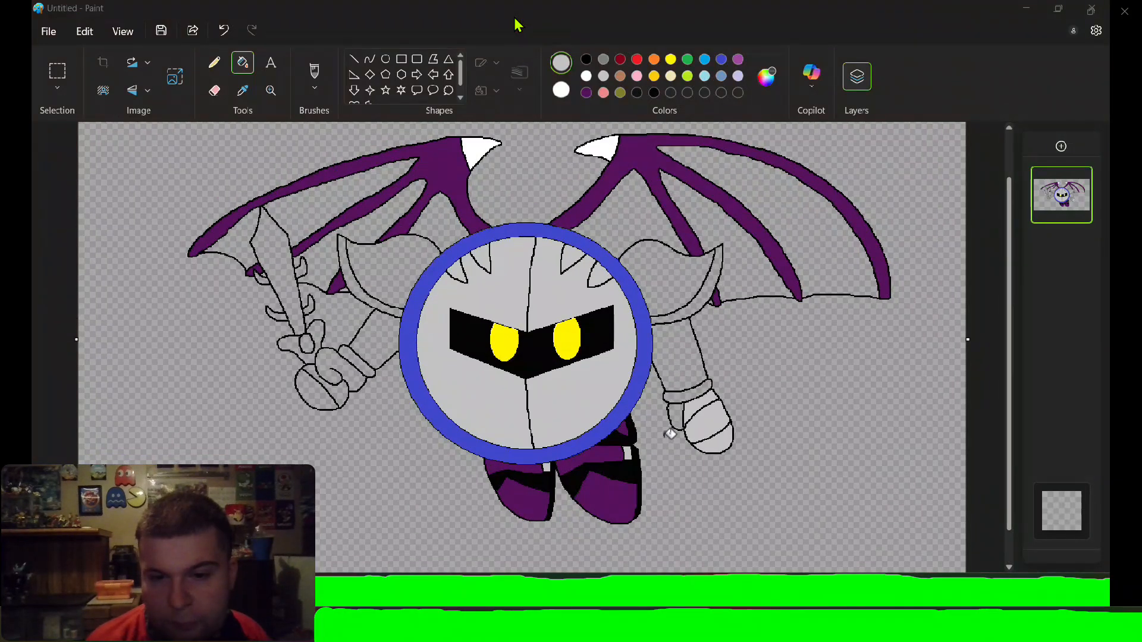
{"action": "right_click", "coordinate": [676, 414]}
{"action": "right_click", "coordinate": [694, 394]}
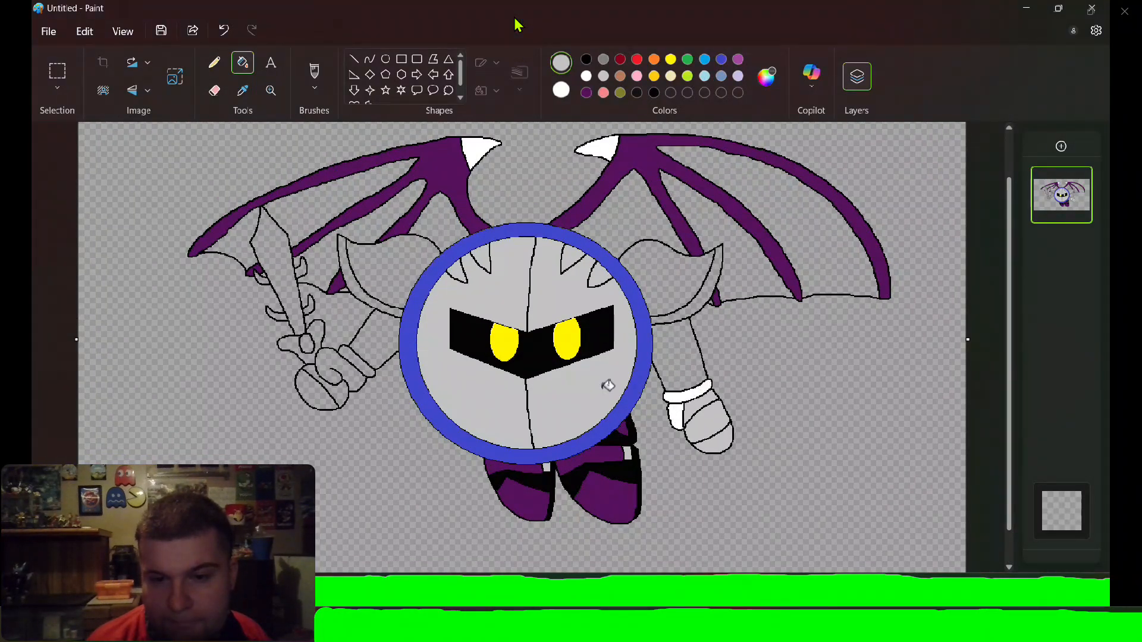
{"action": "right_click", "coordinate": [335, 357]}
{"action": "right_click", "coordinate": [340, 388]}
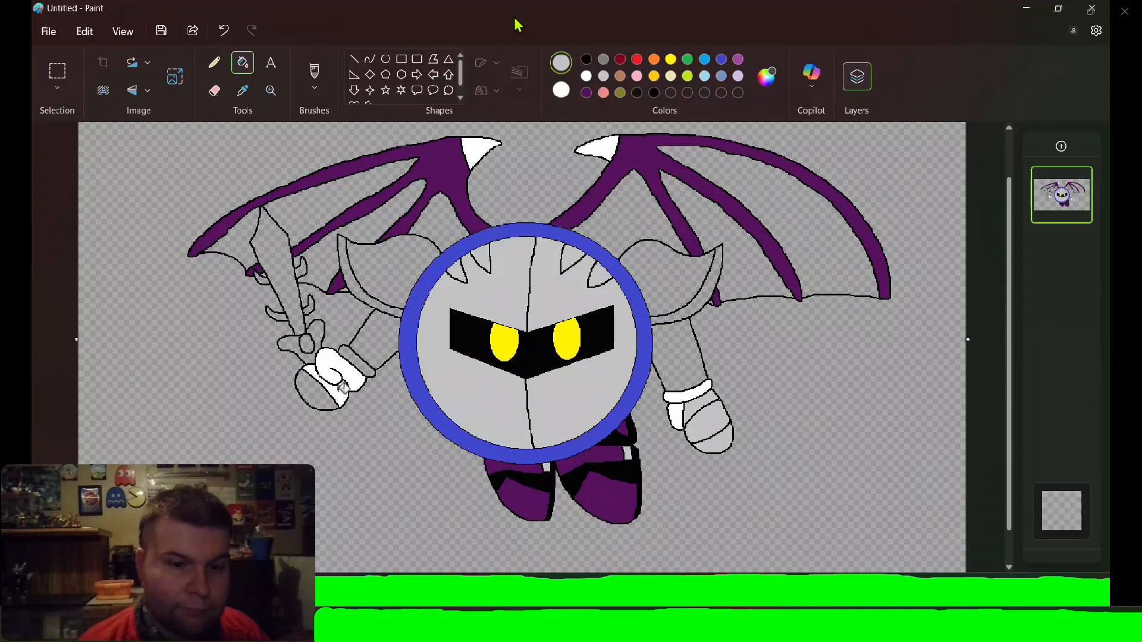
{"action": "right_click", "coordinate": [356, 367]}
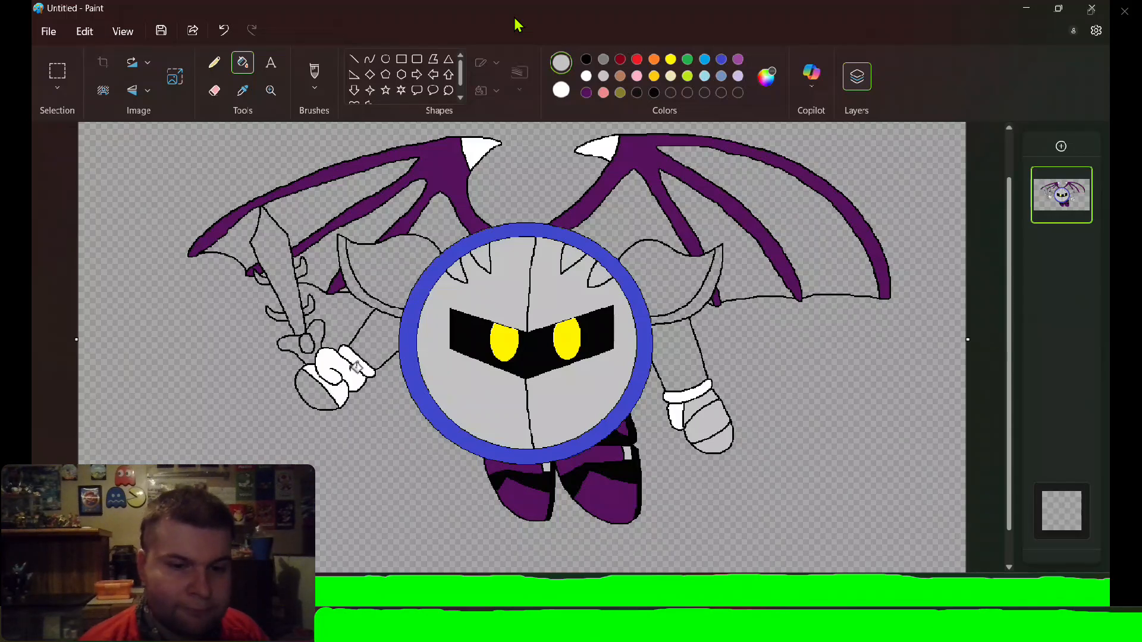
{"action": "left_click", "coordinate": [321, 390]}
- Fill the sword blade, its side prongs and the curved trims of both shoulder pads with dark yellow
{"action": "left_click", "coordinate": [620, 92]}
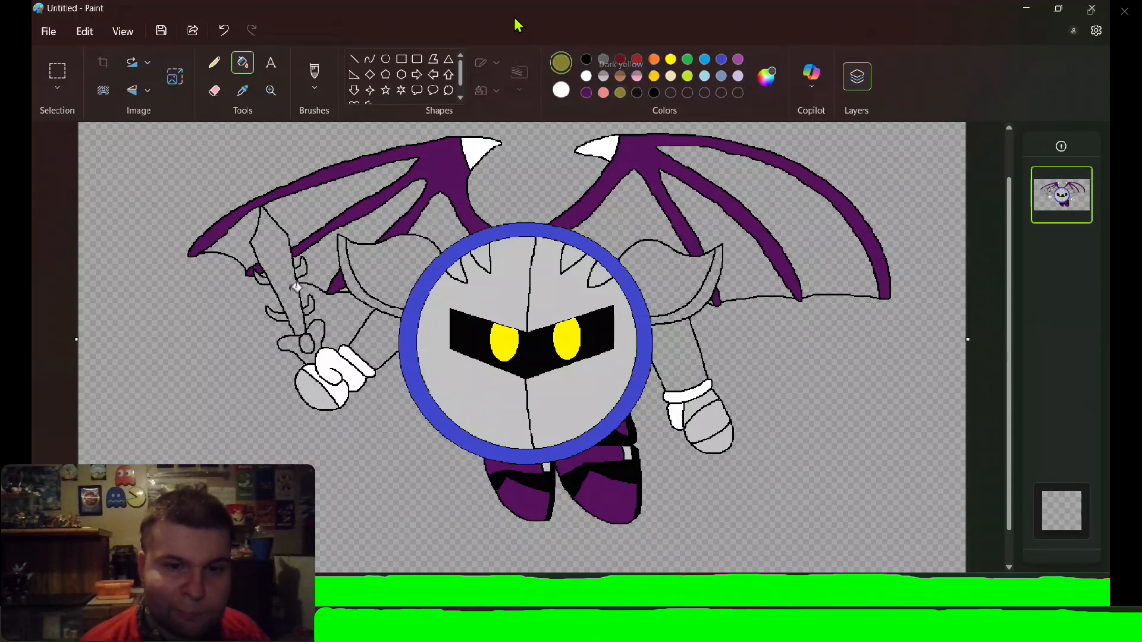
{"action": "left_click", "coordinate": [274, 257]}
{"action": "left_click", "coordinate": [266, 275]}
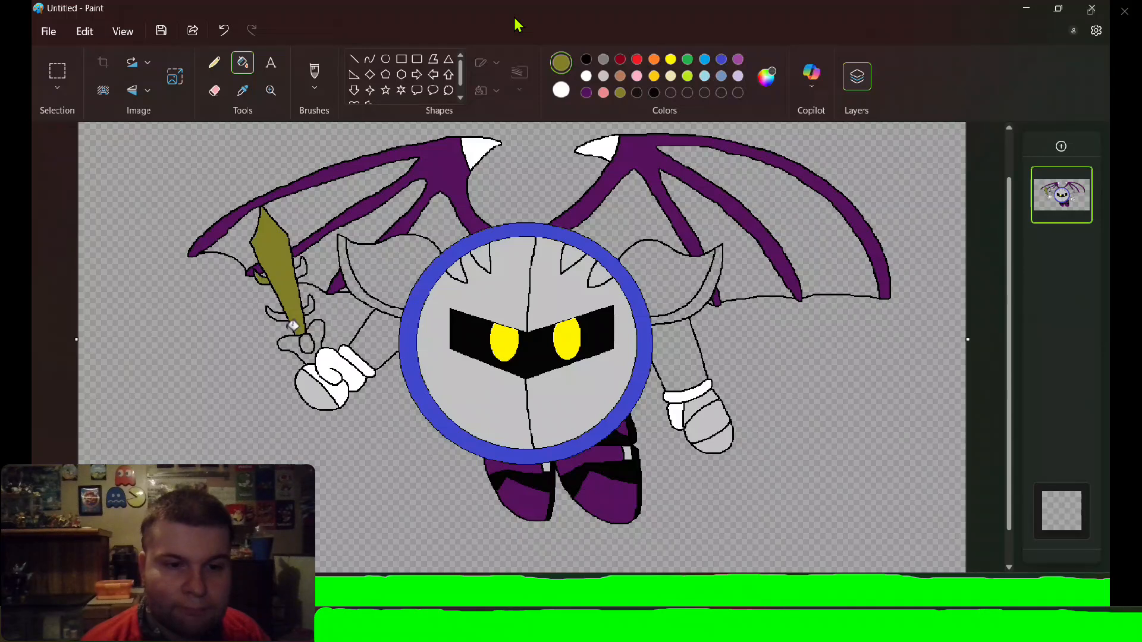
{"action": "left_click", "coordinate": [294, 315]}
{"action": "left_click", "coordinate": [311, 306]}
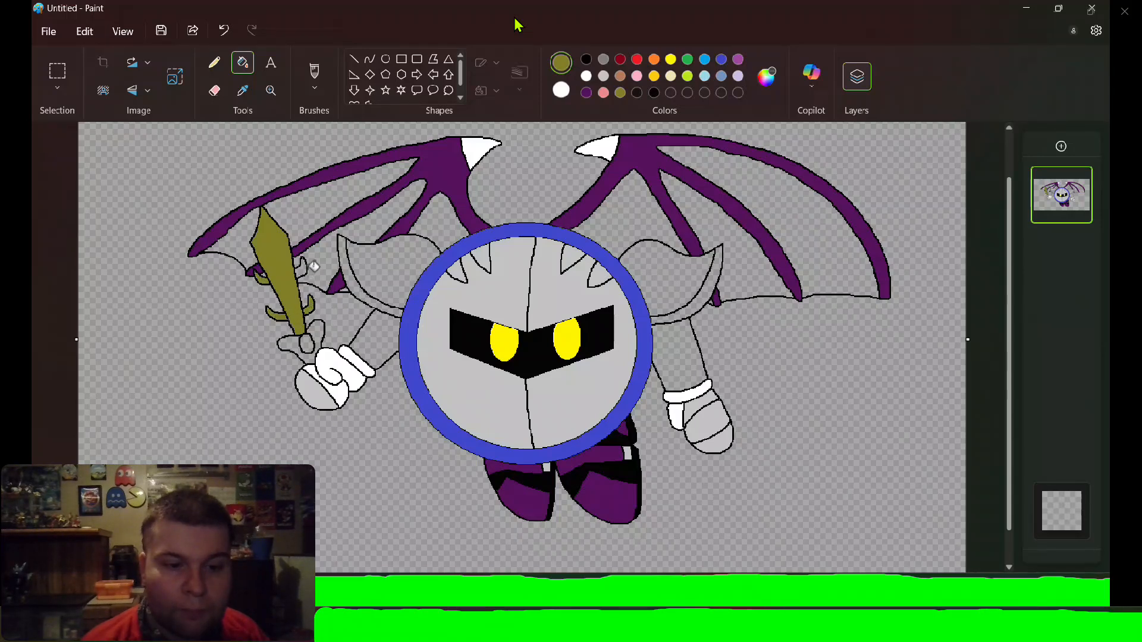
{"action": "left_click", "coordinate": [305, 266]}
{"action": "left_click", "coordinate": [353, 258]}
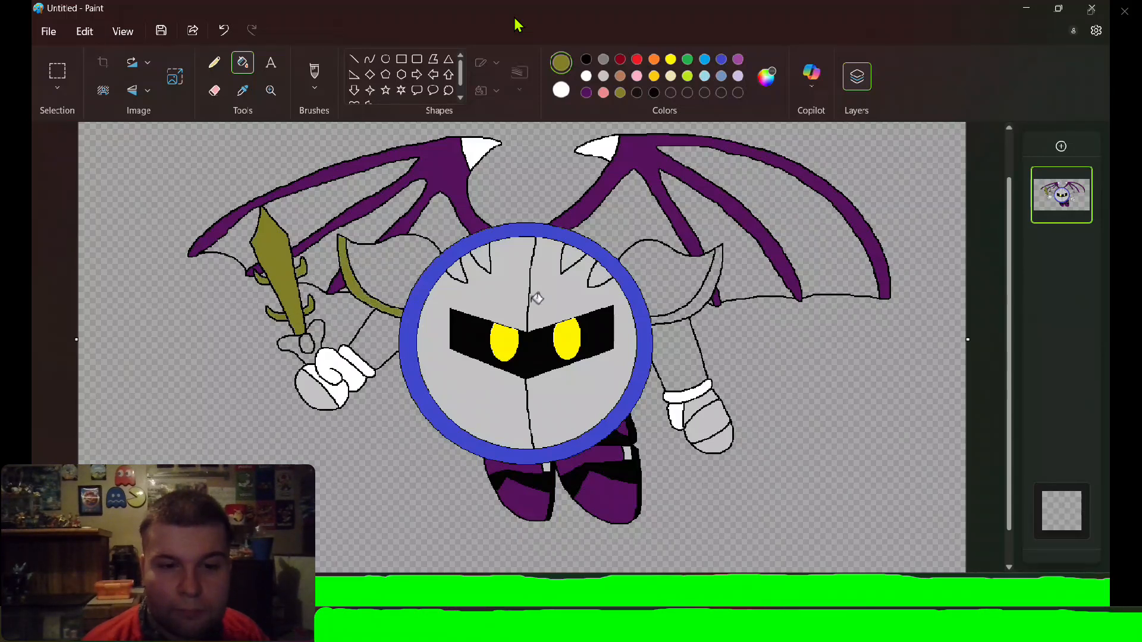
{"action": "left_click", "coordinate": [717, 269]}
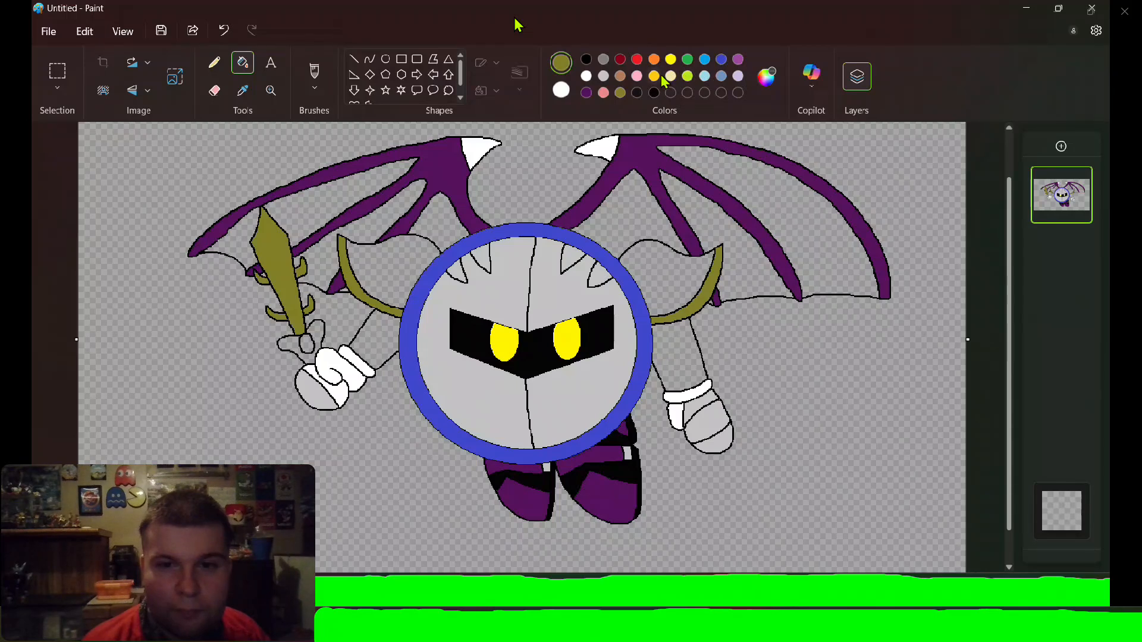
- Fill the sword's guard with gold and the round gem in its centre with red
{"action": "left_click", "coordinate": [319, 328]}
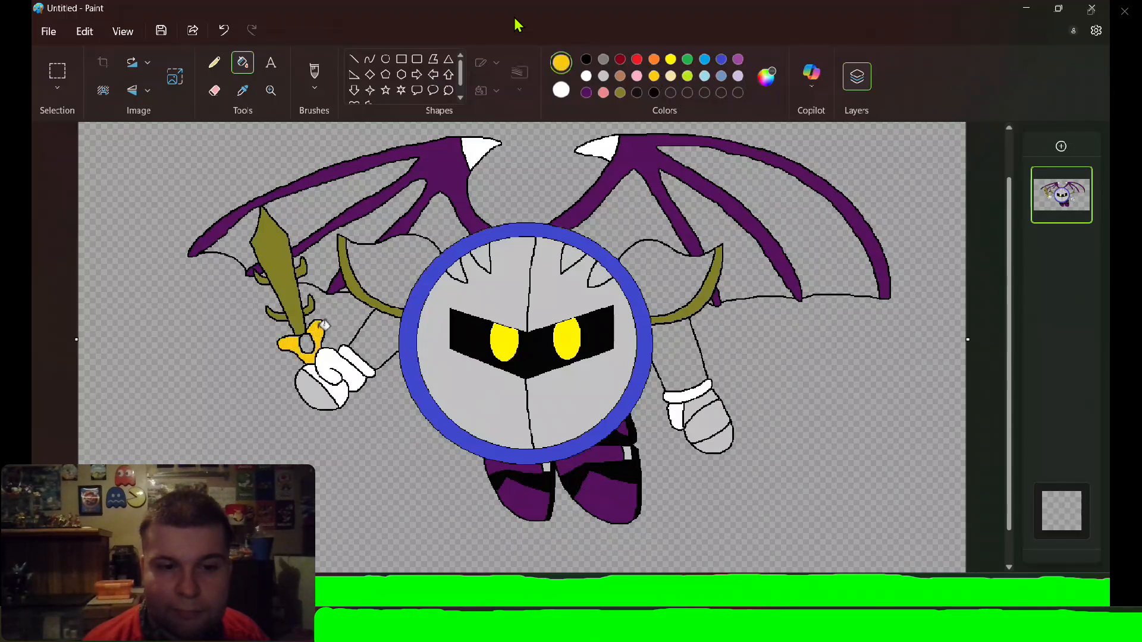
{"action": "left_click", "coordinate": [636, 59]}
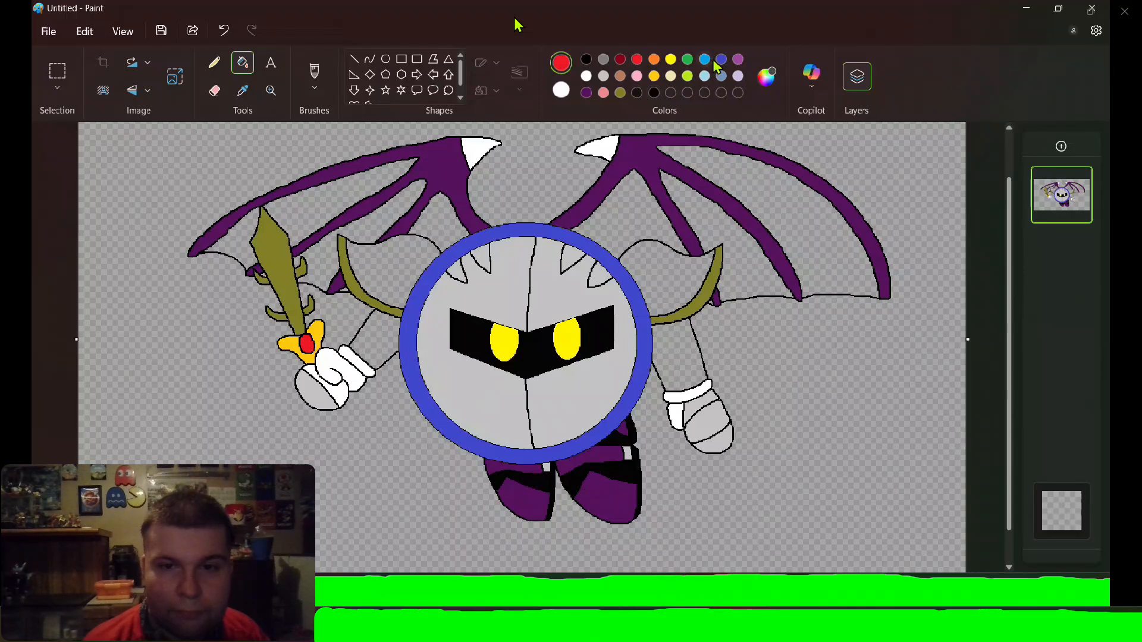
- Fill both upper arms with the body's blue and both shoulder pads with the custom near-black
{"action": "left_click", "coordinate": [678, 345]}
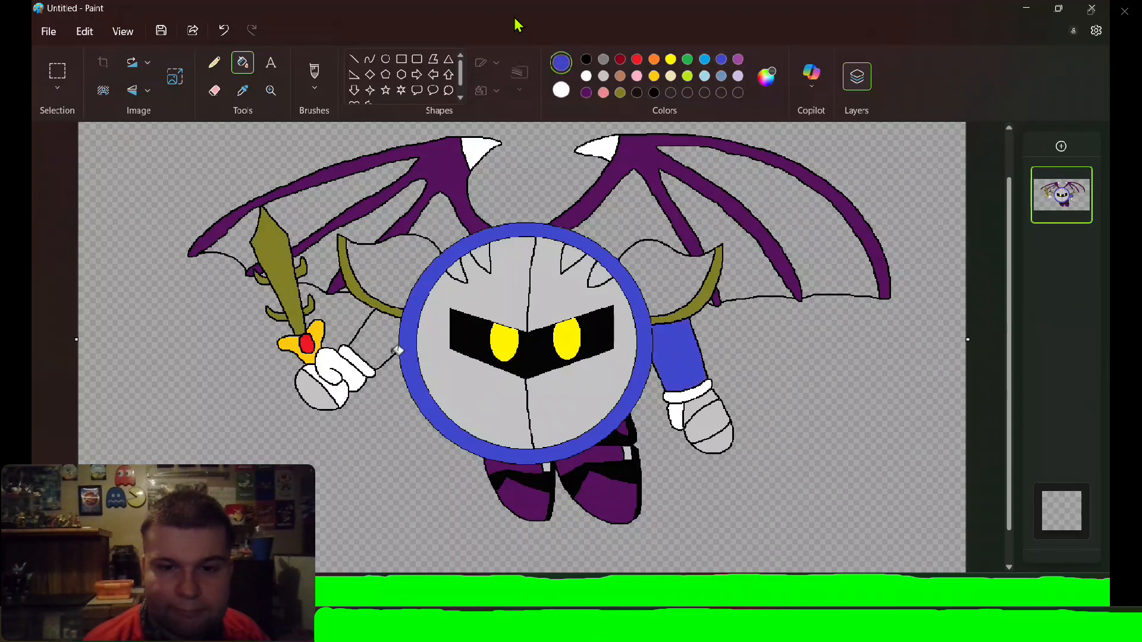
{"action": "left_click", "coordinate": [387, 342]}
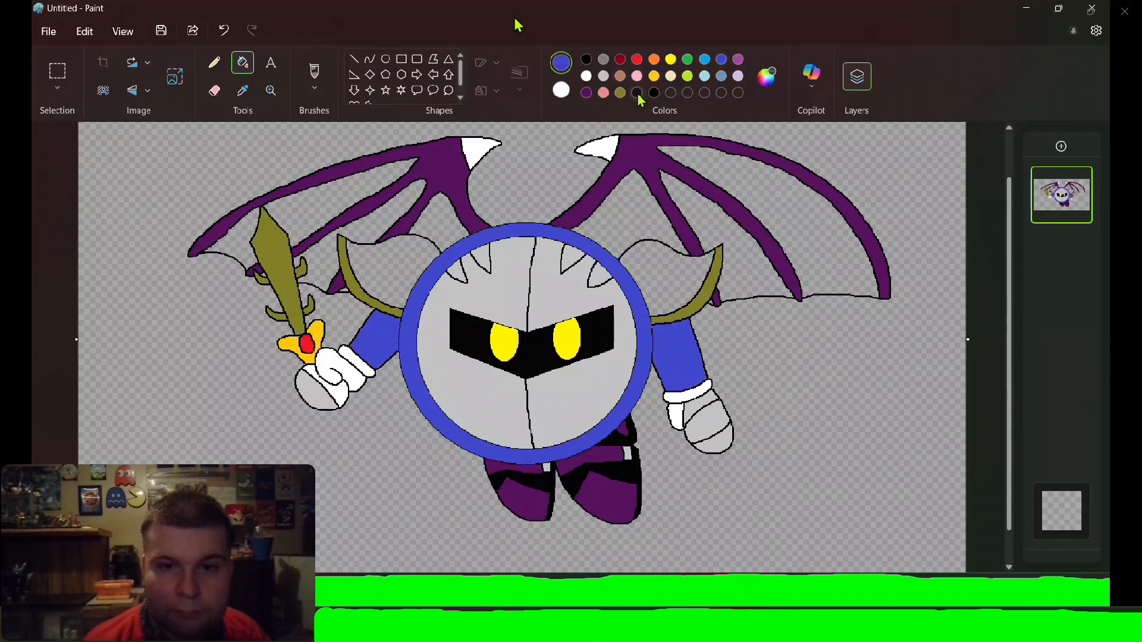
{"action": "left_click", "coordinate": [396, 270]}
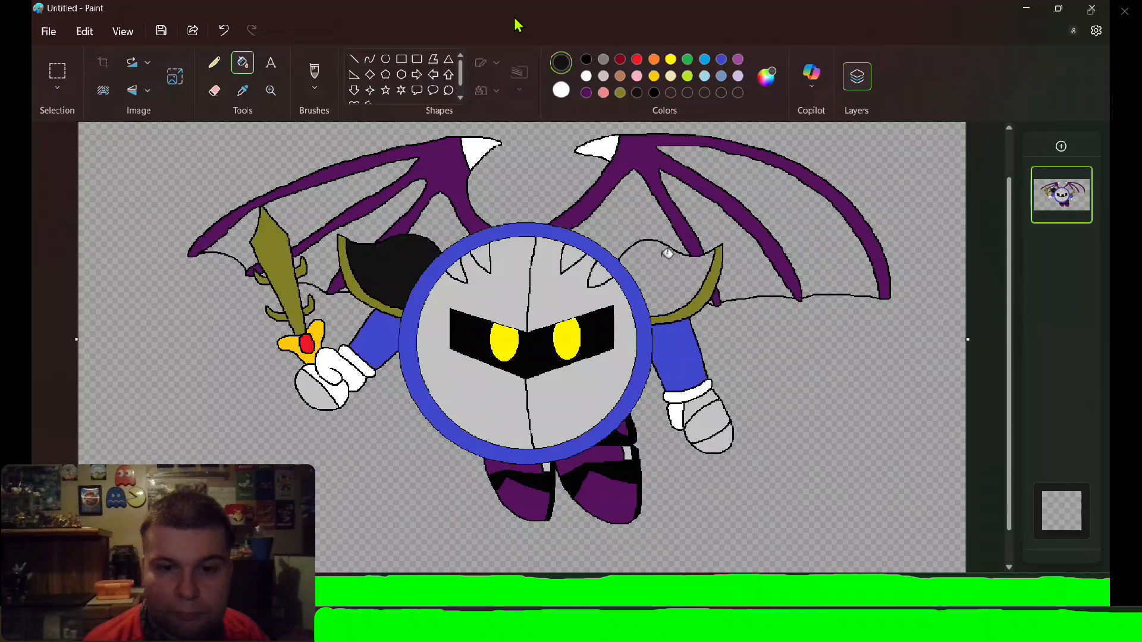
{"action": "left_click", "coordinate": [661, 262]}
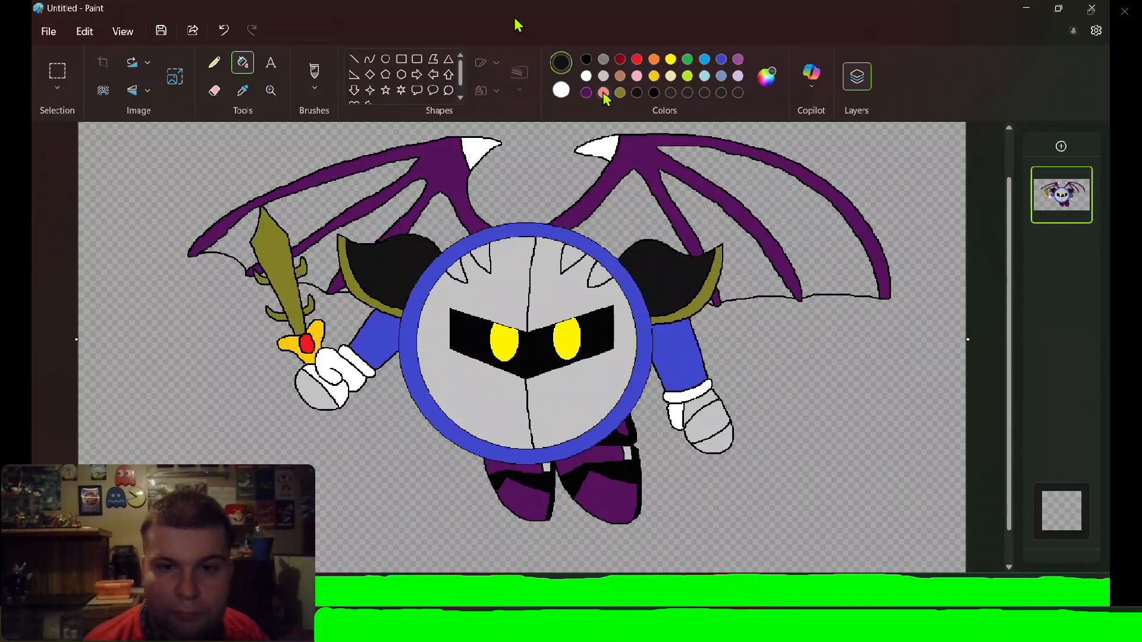
- Fill all the membrane sections of both wings with salmon pink
{"action": "left_click", "coordinate": [331, 217]}
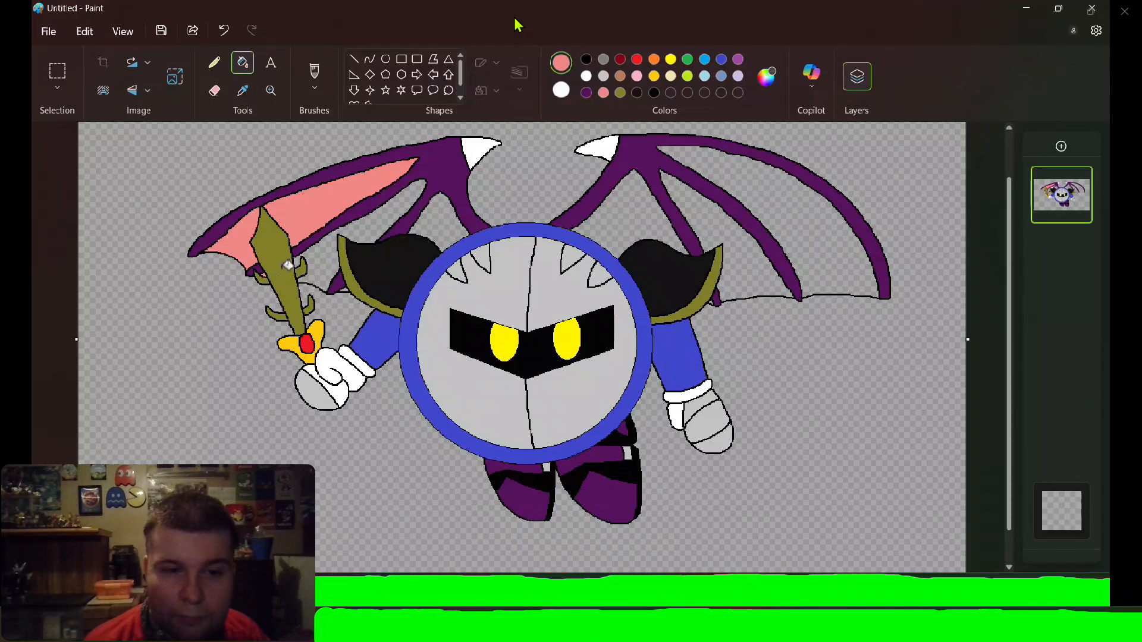
{"action": "left_click", "coordinate": [316, 257]}
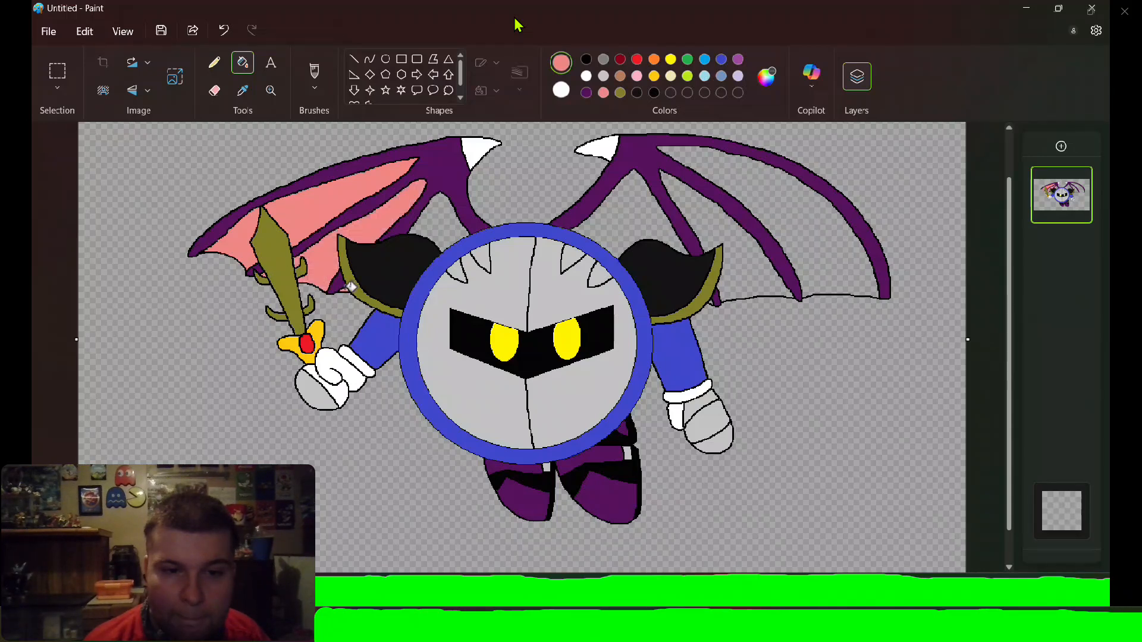
{"action": "left_click", "coordinate": [613, 207]}
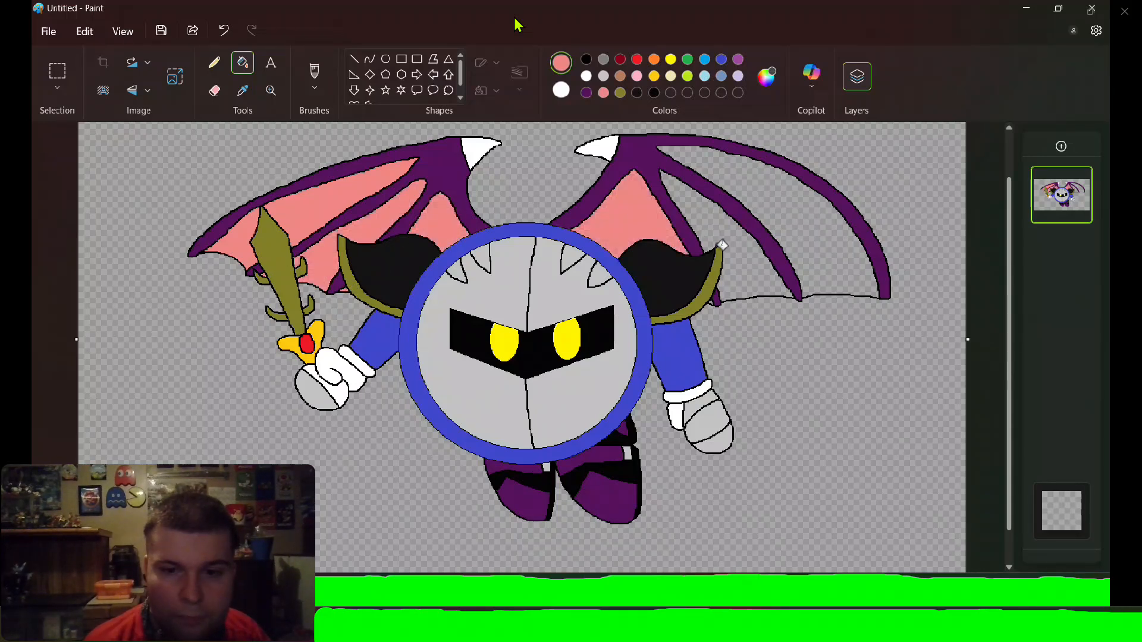
{"action": "left_click", "coordinate": [726, 234]}
{"action": "left_click", "coordinate": [802, 208]}
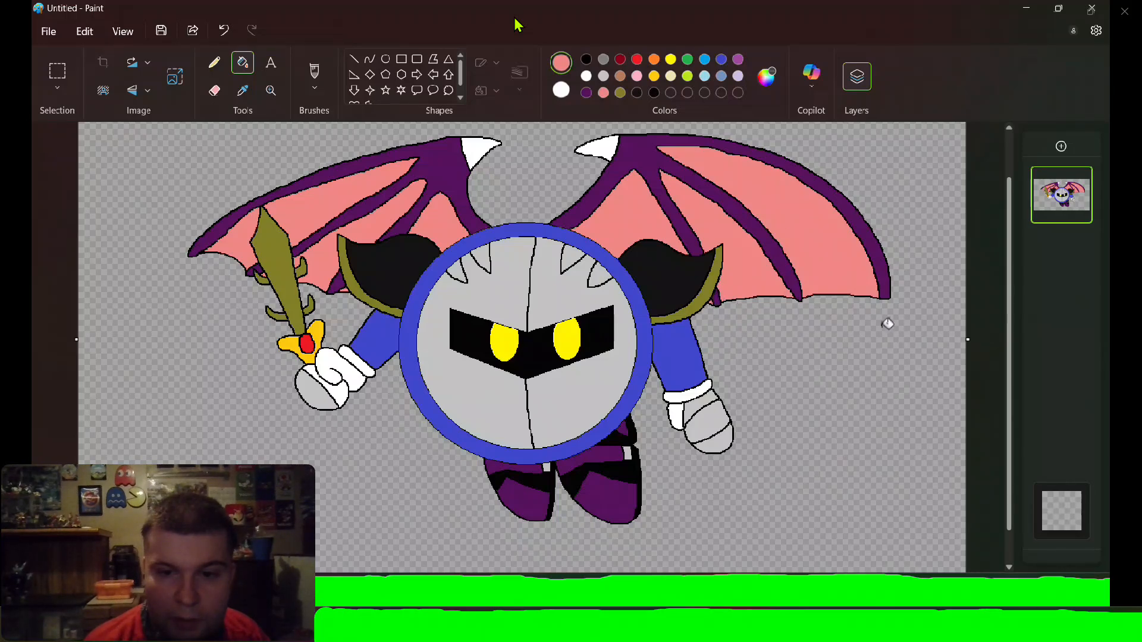
- Brush a light gray M with short outward feet on the shoulder pad above the empty hand
{"action": "scroll", "coordinate": [892, 326], "scroll_direction": "up", "scroll_amount": 5}
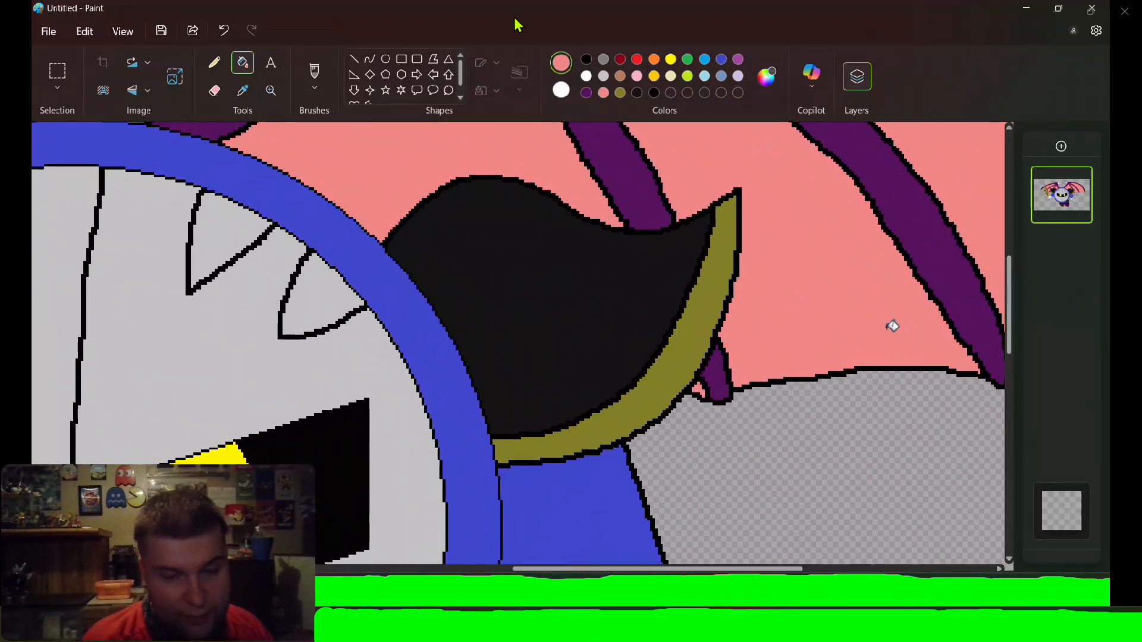
{"action": "left_click", "coordinate": [603, 76]}
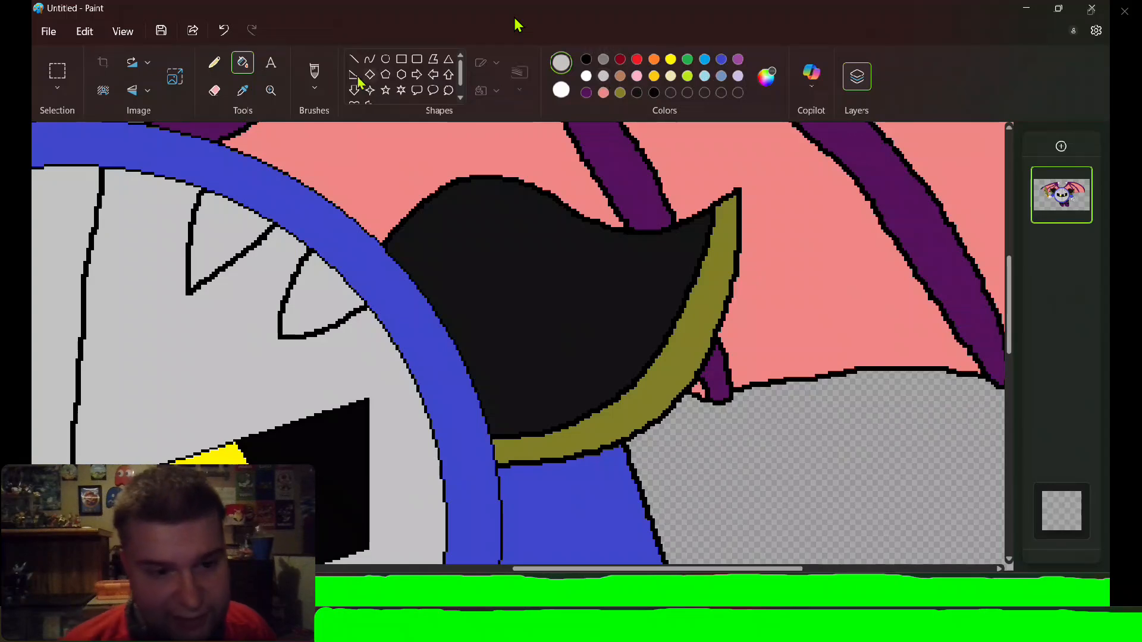
{"action": "left_click", "coordinate": [314, 71]}
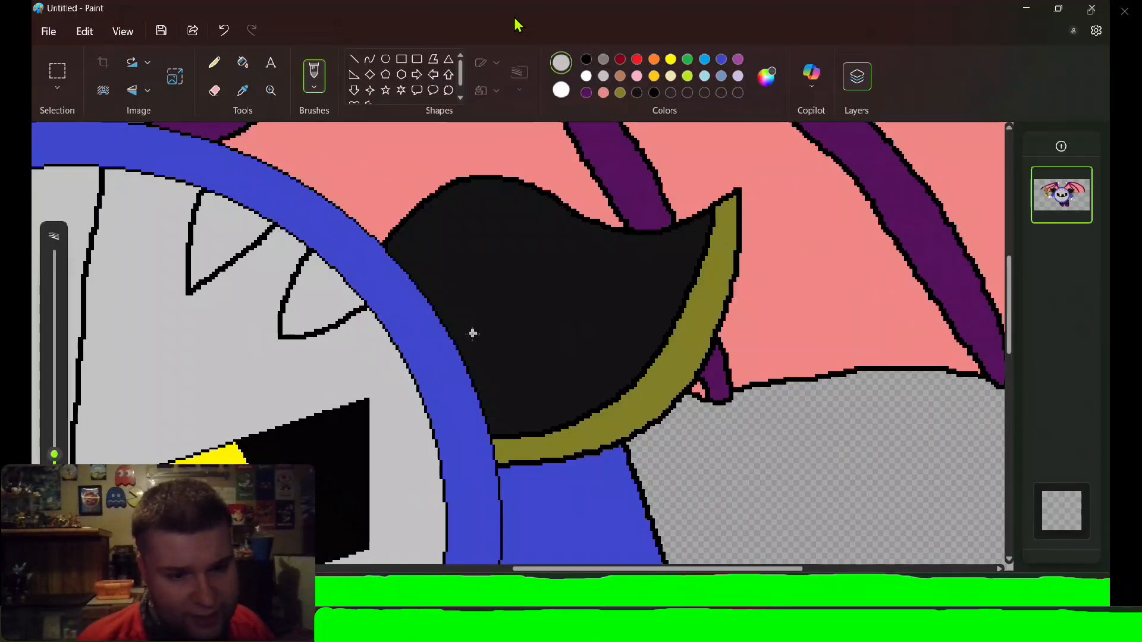
{"action": "mouse_move", "coordinate": [474, 334]}
{"action": "left_mouse_down"}
{"action": "mouse_move", "coordinate": [494, 331]}
{"action": "mouse_move", "coordinate": [506, 262]}
{"action": "left_mouse_up"}
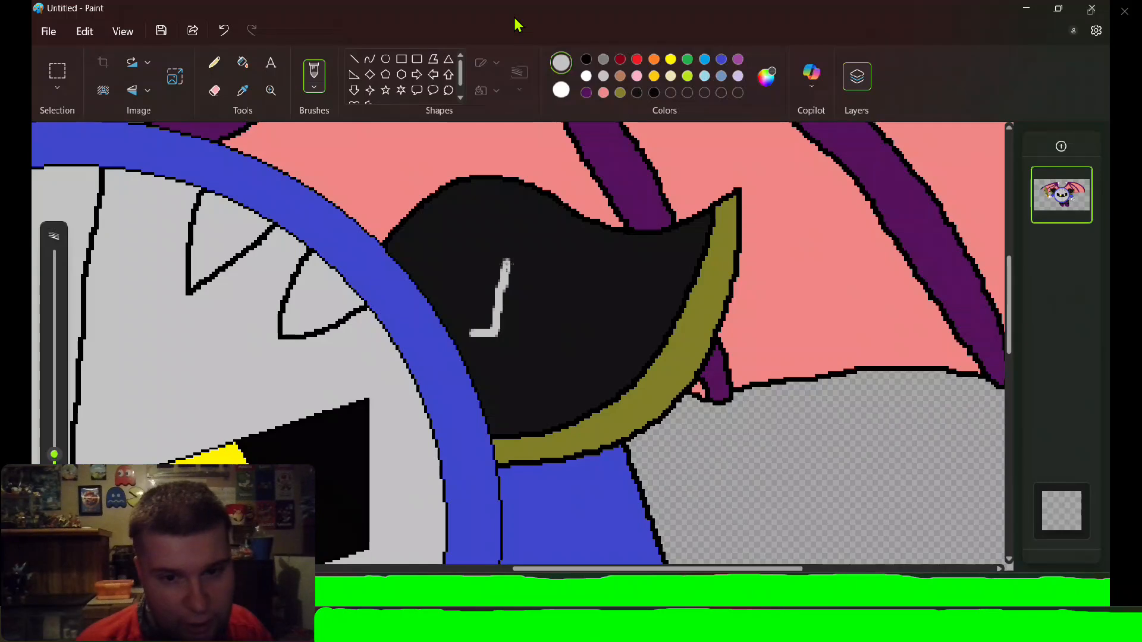
{"action": "mouse_move", "coordinate": [506, 263]}
{"action": "left_mouse_down"}
{"action": "mouse_move", "coordinate": [554, 334]}
{"action": "mouse_move", "coordinate": [592, 265]}
{"action": "mouse_move", "coordinate": [631, 335]}
{"action": "left_mouse_up"}
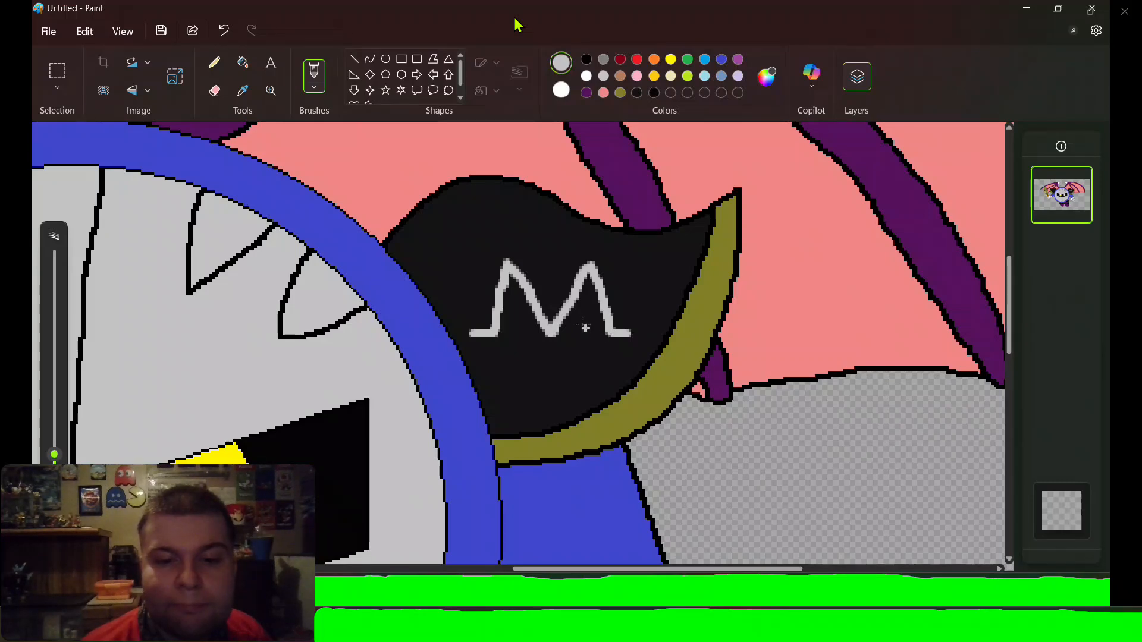
- Brush a straight vertical line through the M's centre and add figure-eight loops around it to complete the shoulder emblem
{"action": "left_click_drag", "start_coordinate": [552, 238], "coordinate": [550, 365]}
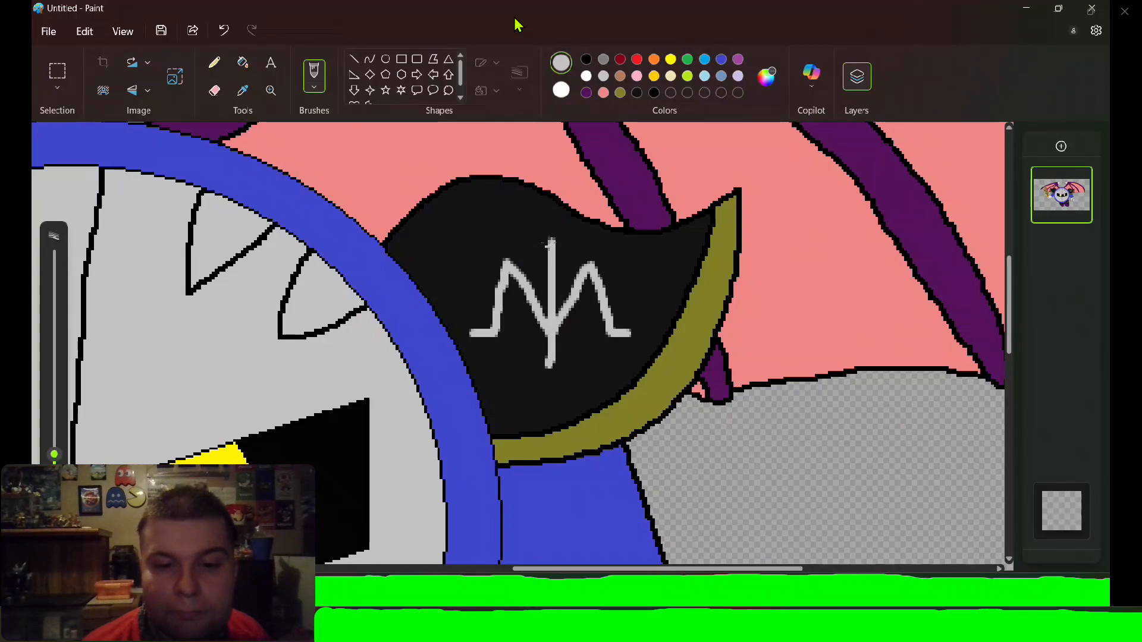
{"action": "key", "text": "ctrl+z"}
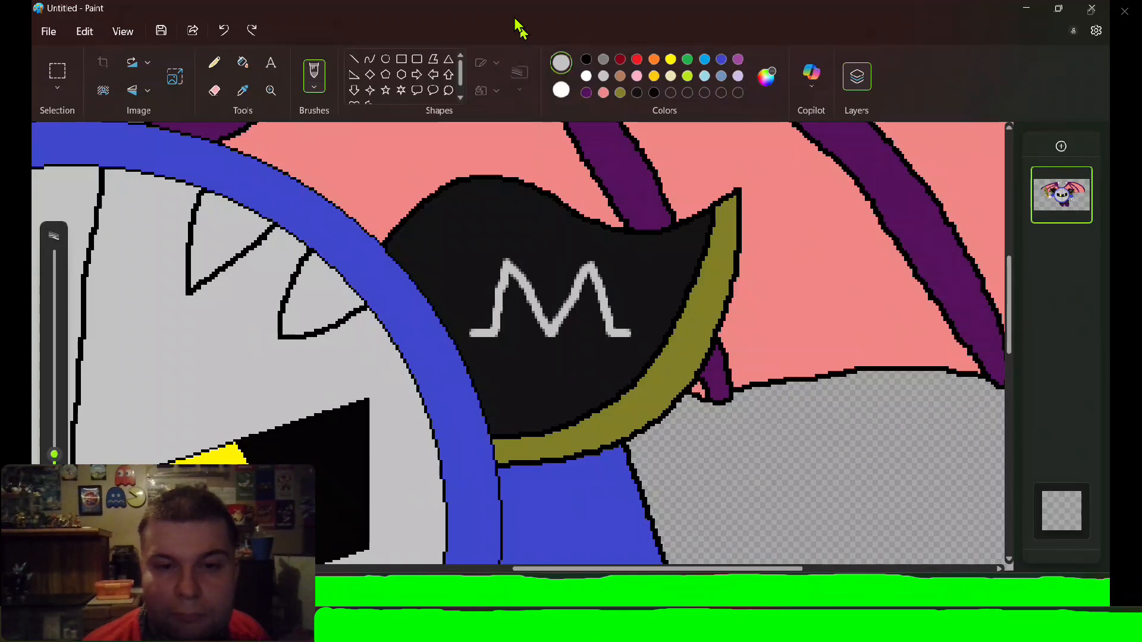
{"action": "key", "text": "ctrl+y"}
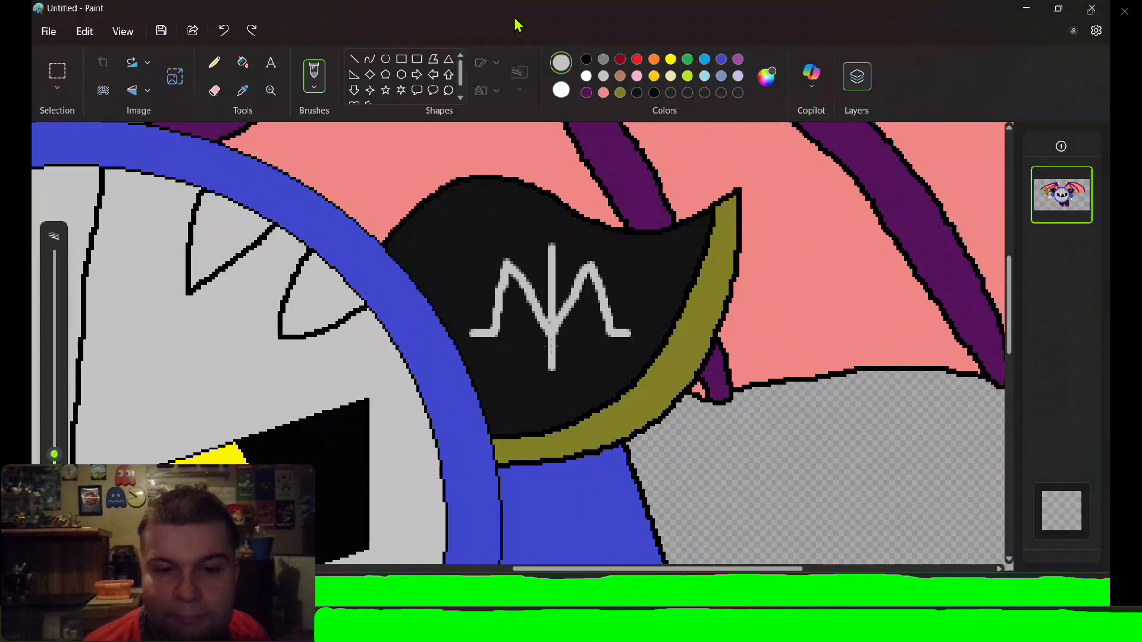
{"action": "mouse_move", "coordinate": [548, 345]}
{"action": "left_mouse_down"}
{"action": "mouse_move", "coordinate": [531, 328]}
{"action": "mouse_move", "coordinate": [533, 303]}
{"action": "mouse_move", "coordinate": [564, 284]}
{"action": "mouse_move", "coordinate": [553, 256]}
{"action": "mouse_move", "coordinate": [546, 280]}
{"action": "mouse_move", "coordinate": [576, 318]}
{"action": "mouse_move", "coordinate": [552, 345]}
{"action": "left_mouse_up"}
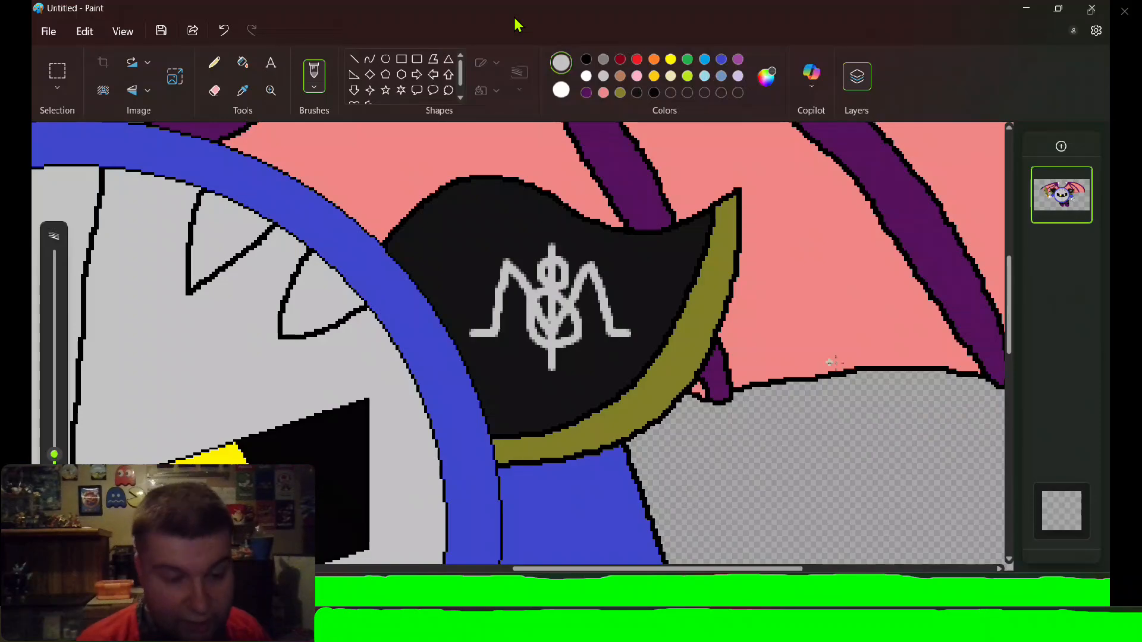
{"action": "scroll", "coordinate": [835, 361], "scroll_direction": "down", "scroll_amount": 1}
{"action": "scroll", "coordinate": [834, 363], "scroll_direction": "down", "scroll_amount": 6}
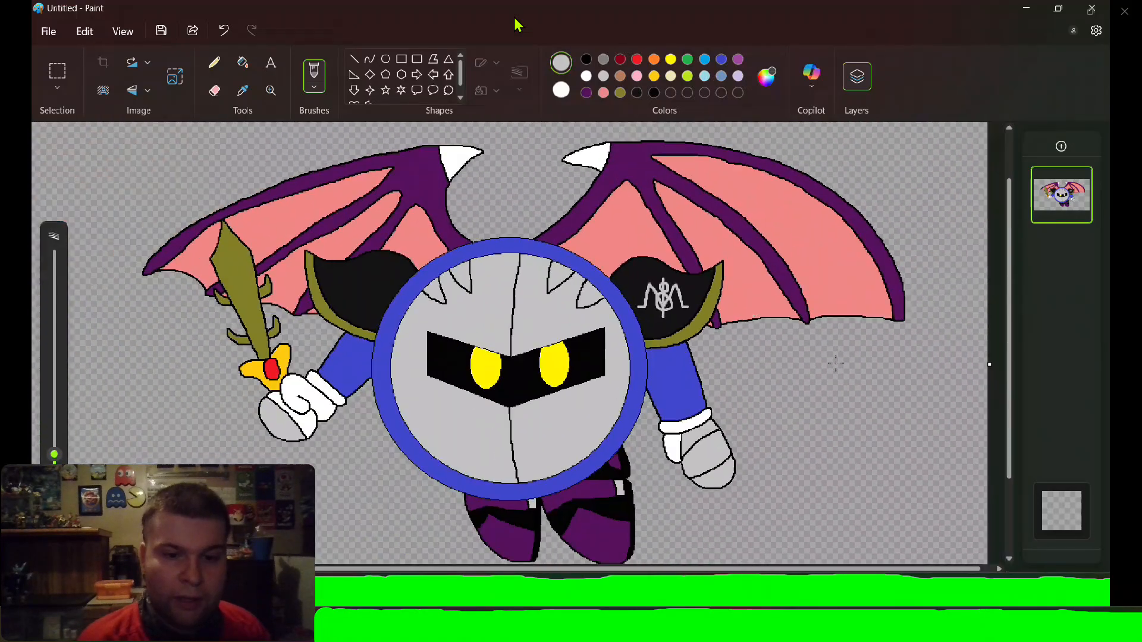
{"action": "scroll", "coordinate": [839, 372], "scroll_direction": "up", "scroll_amount": 5}
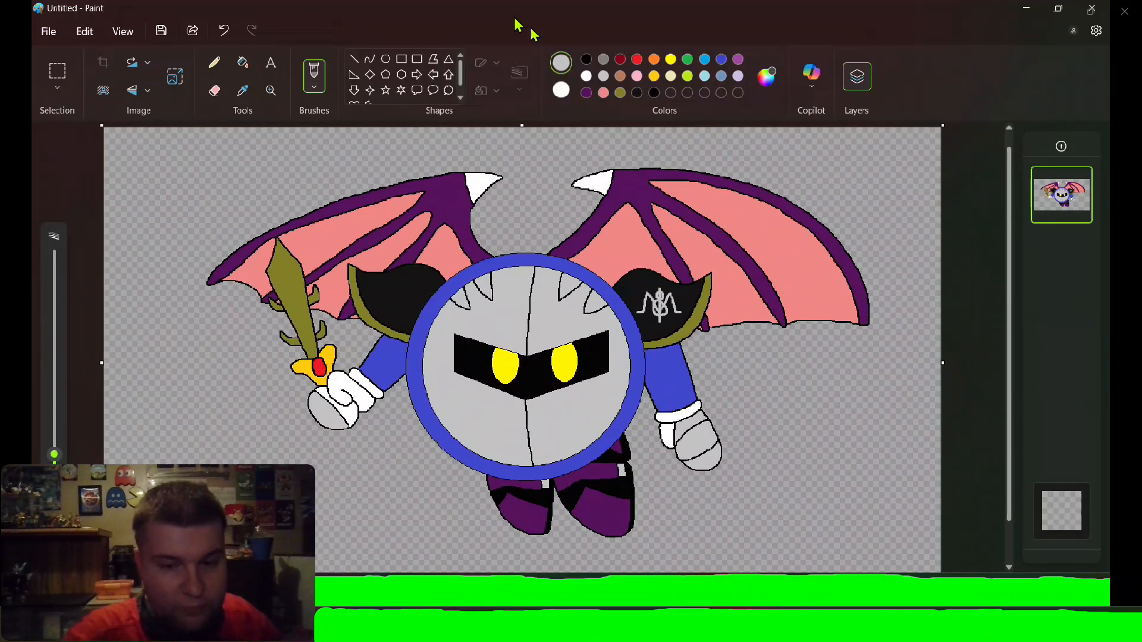